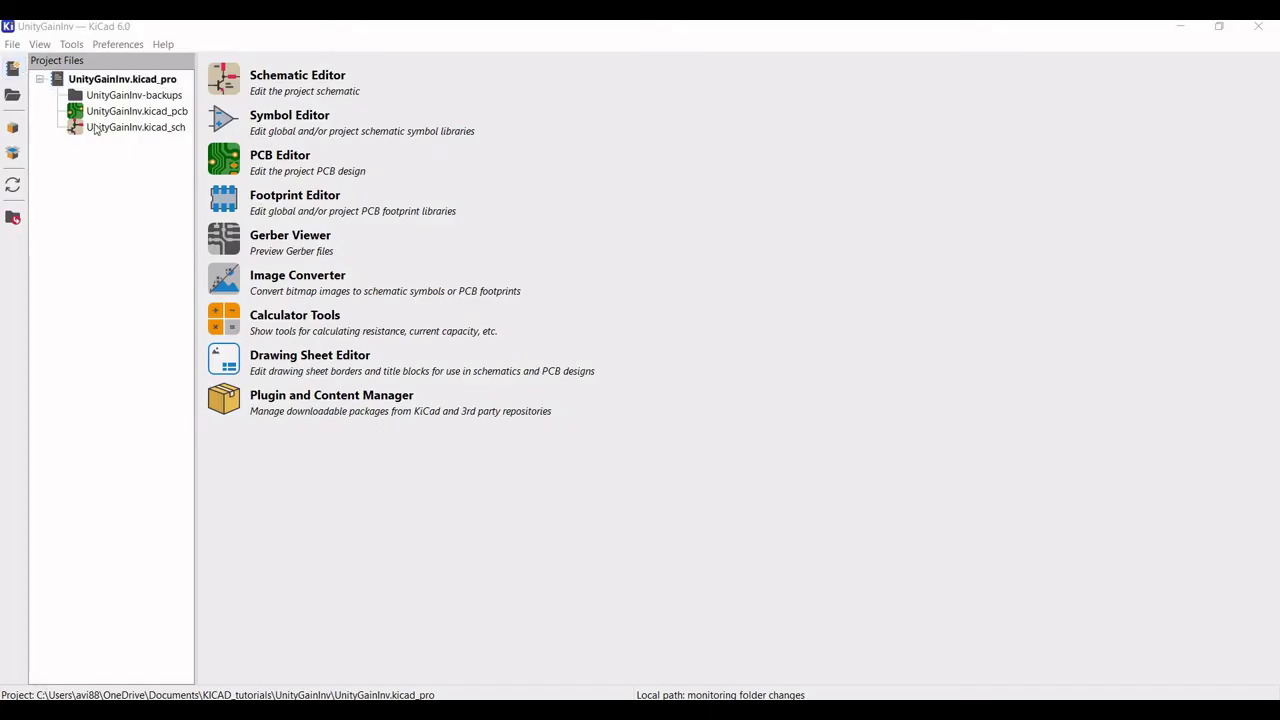
Step: Open the project's UnityGainInv.kicad_sch schematic for editing
double_click(110, 127)
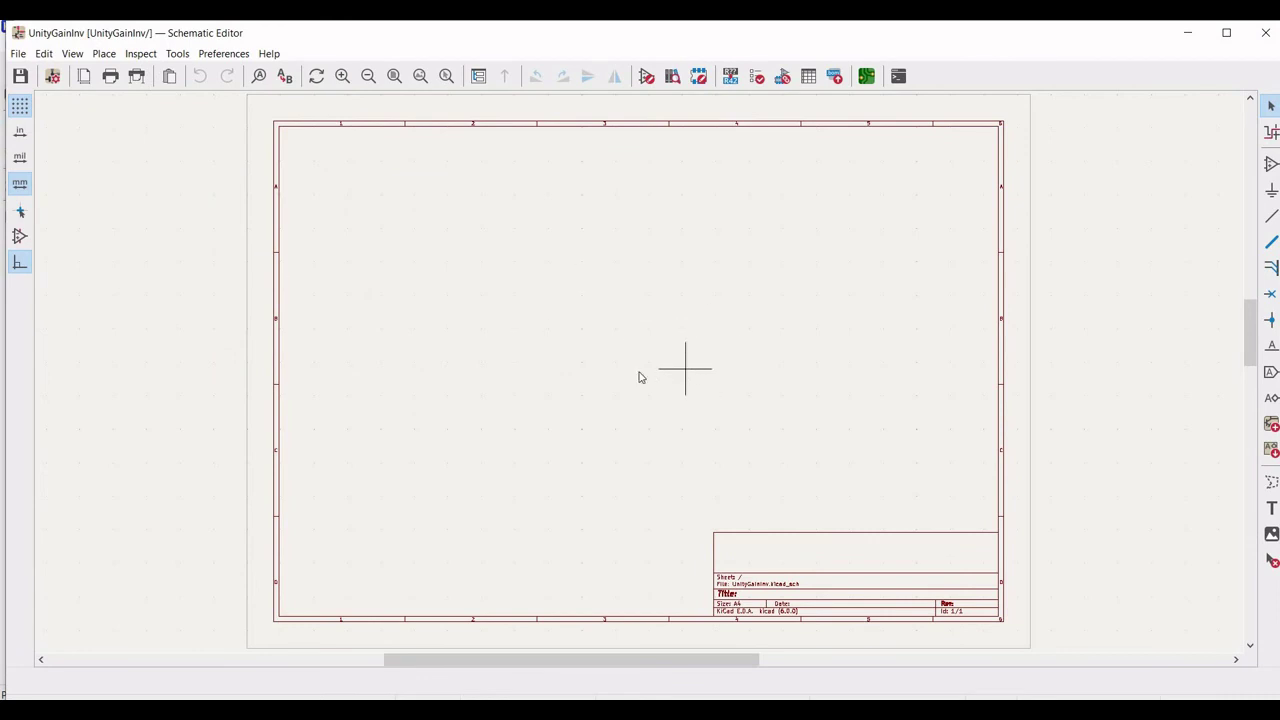
scroll(638, 377, up, 1)
scroll(637, 374, up, 1)
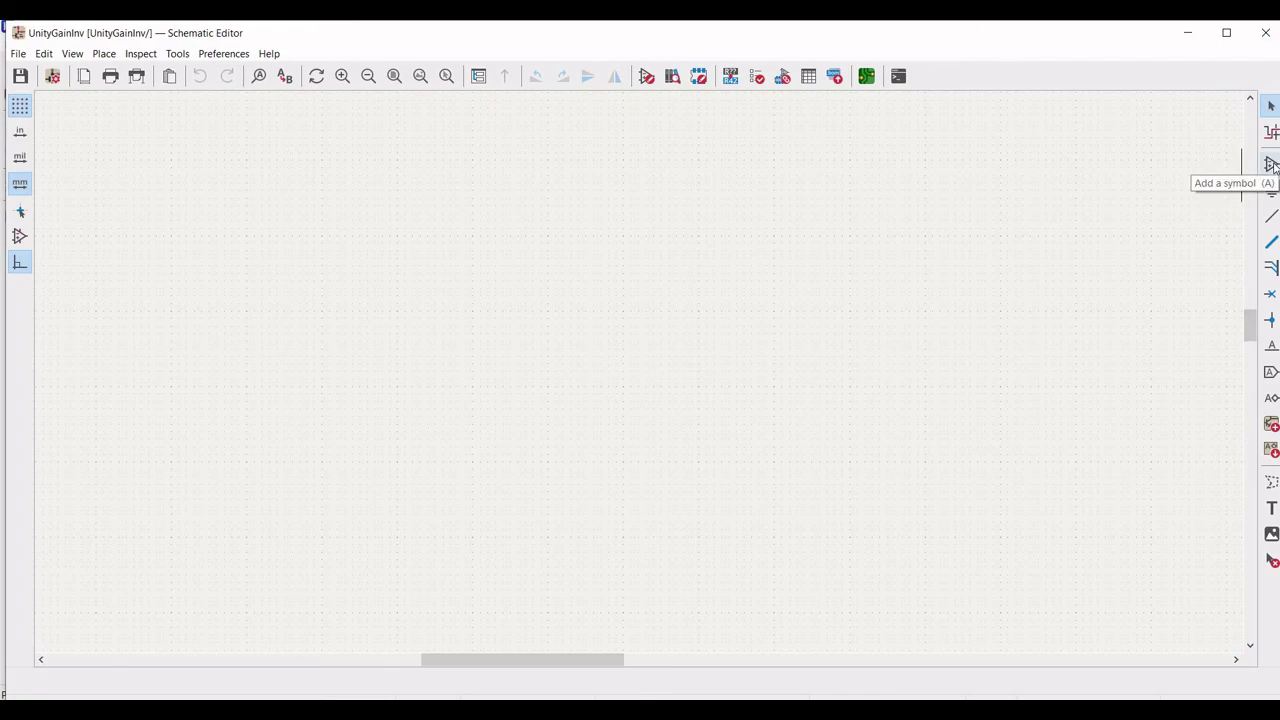
Step: Place an LM741 operational amplifier near the middle of the sheet and mirror it vertically
key(a)
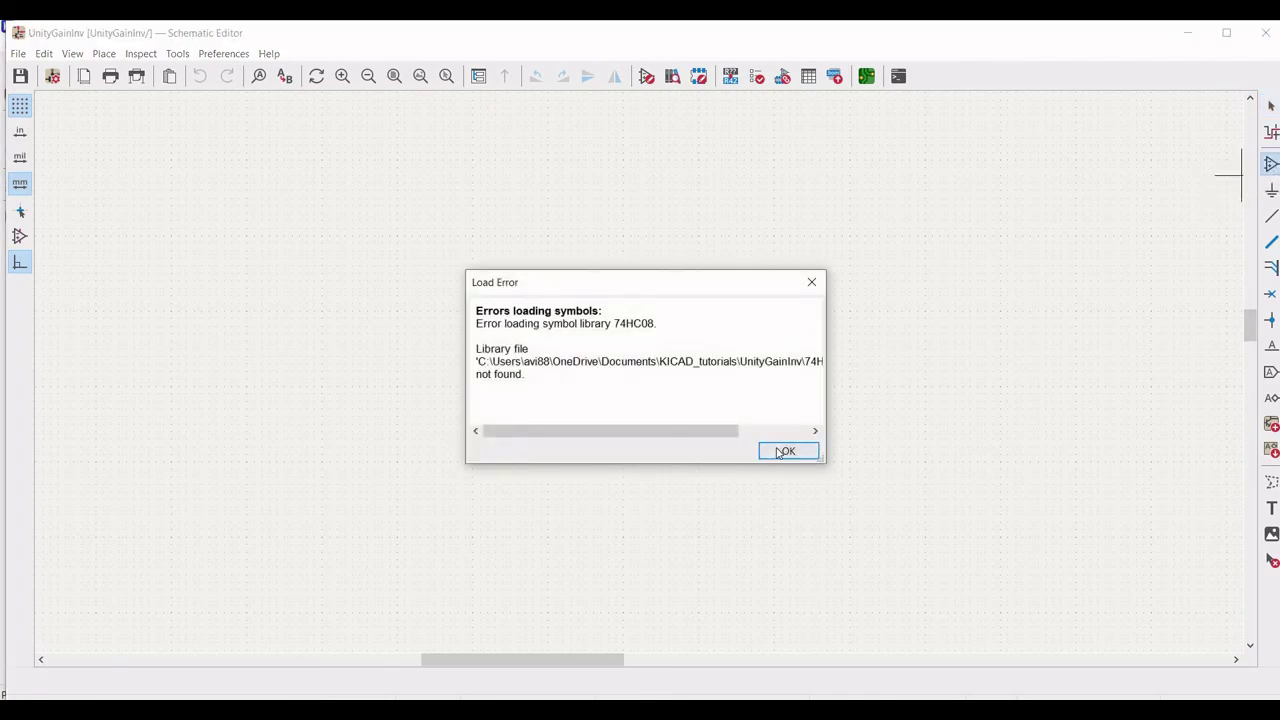
key(Return)
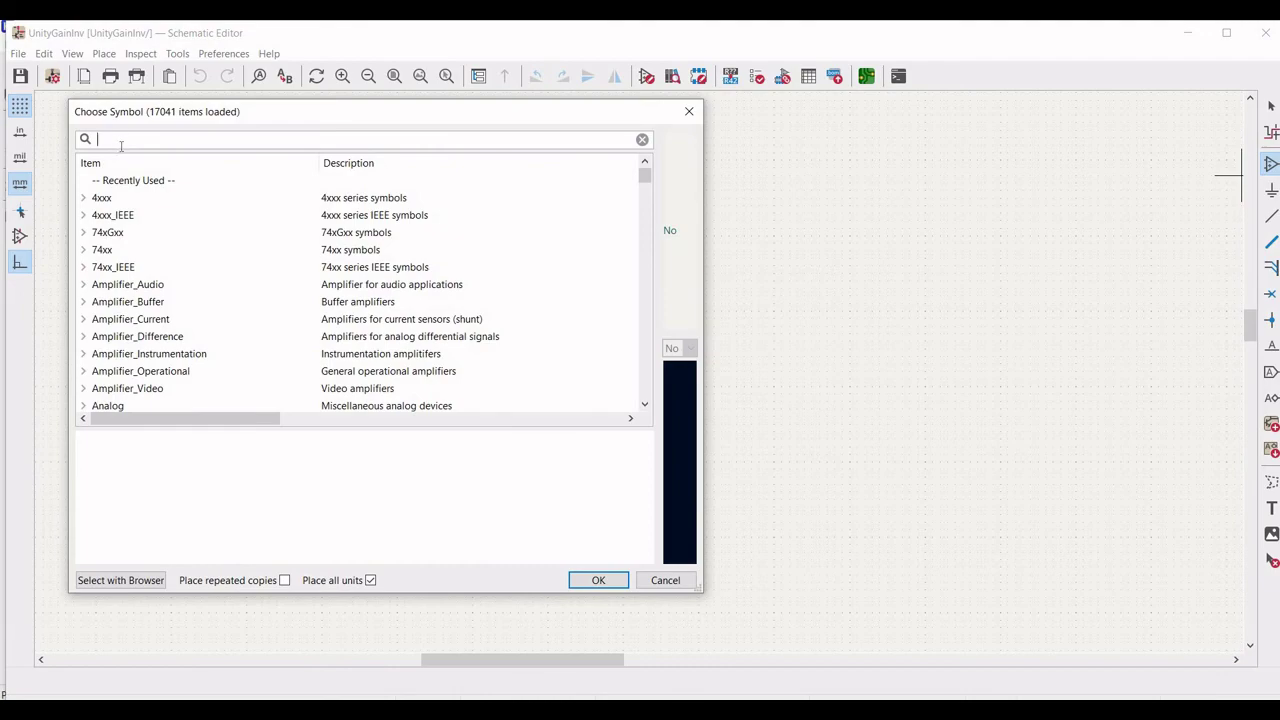
text(LM741)
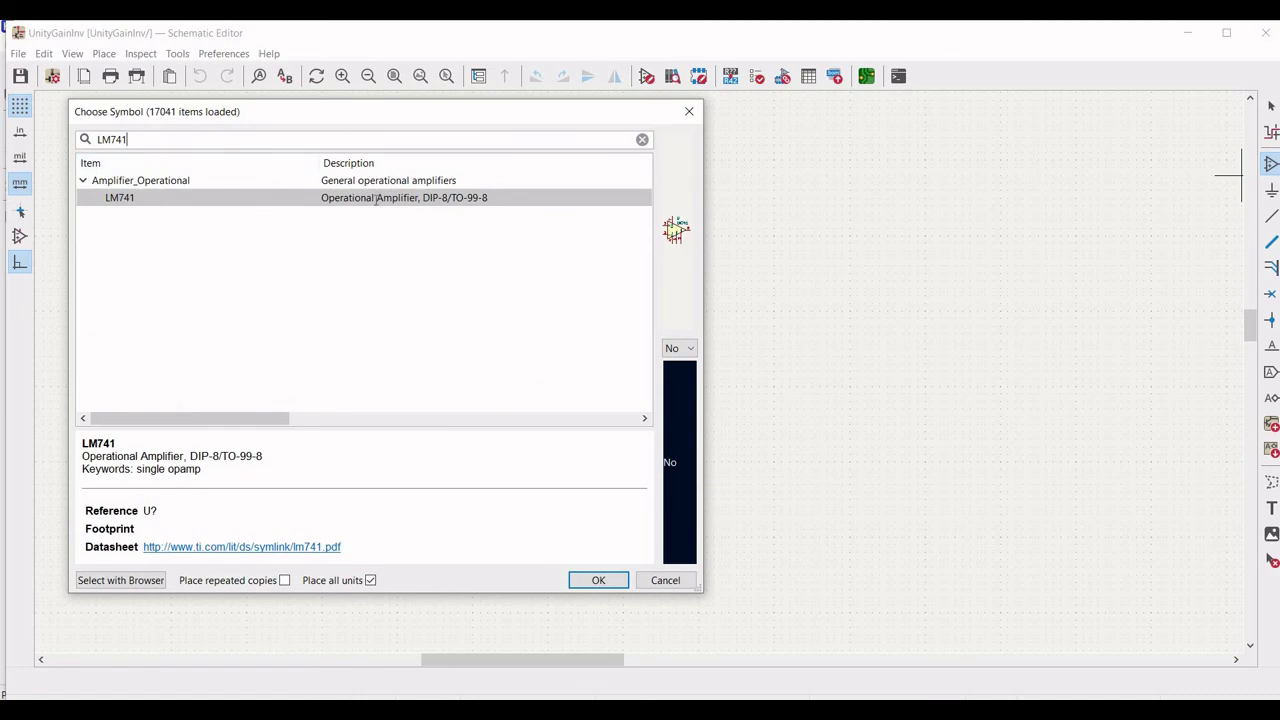
key(Tab)
click(596, 578)
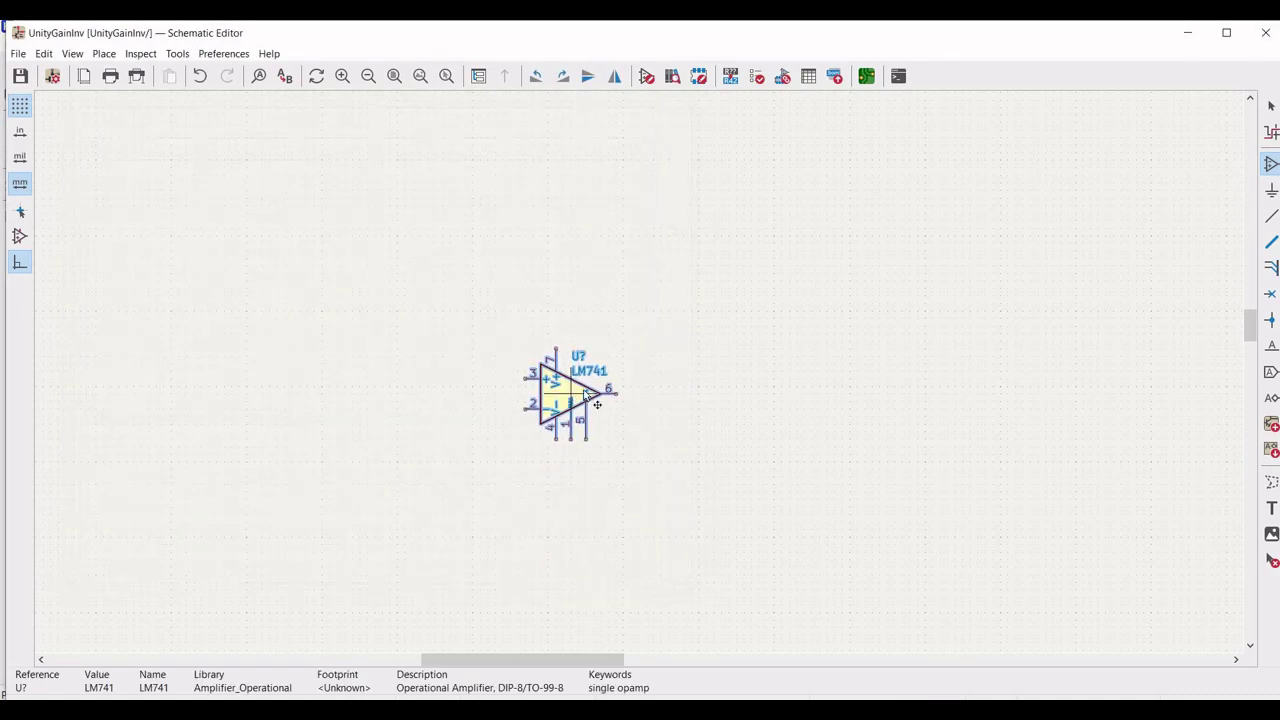
click(603, 373)
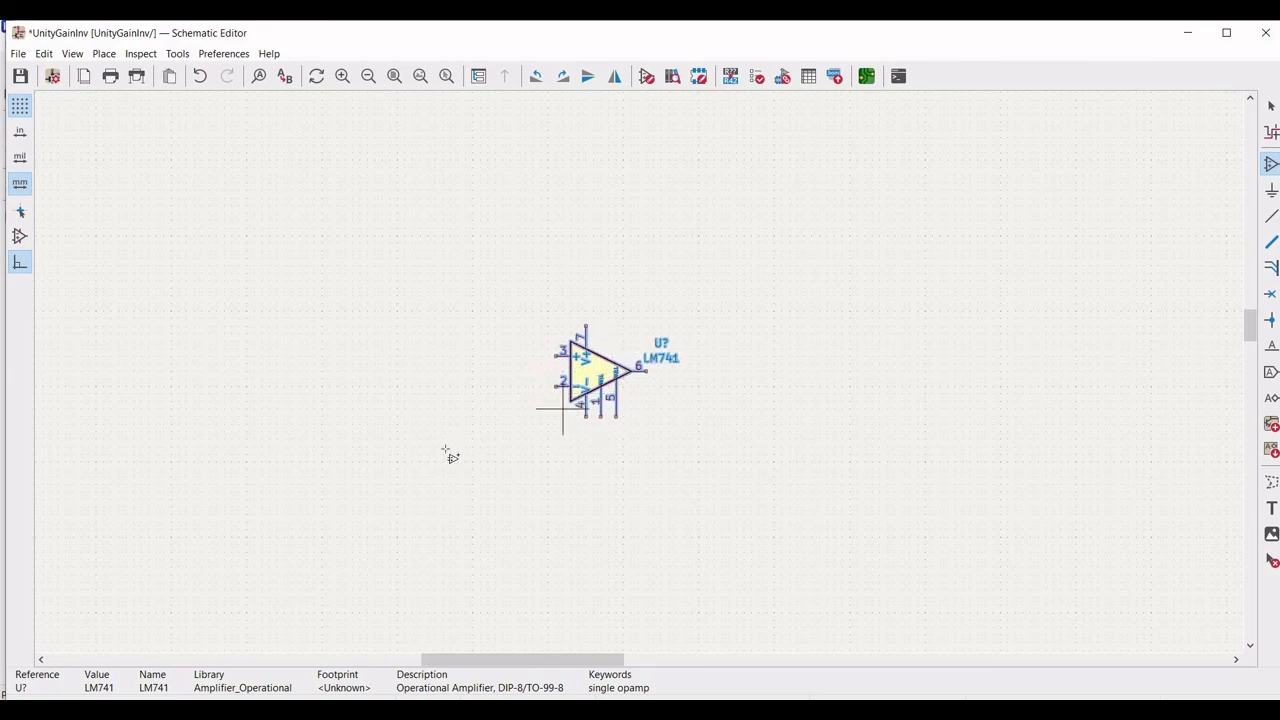
key(Escape)
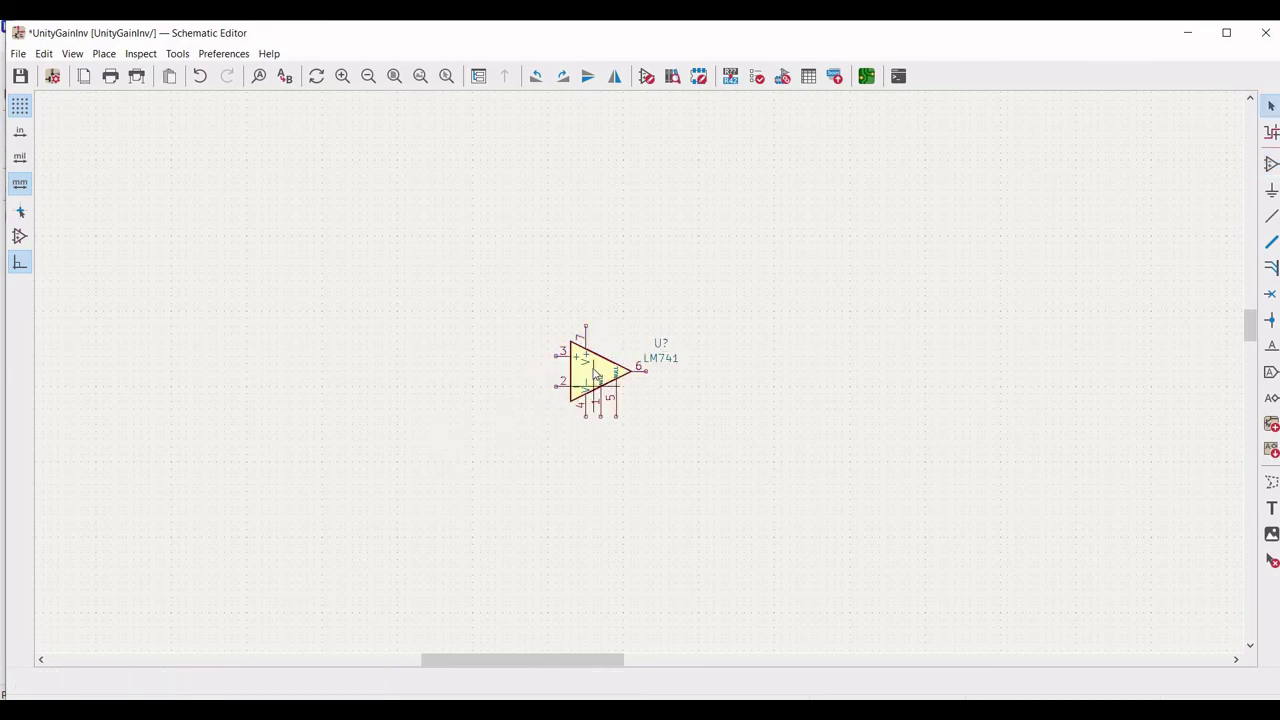
right_click(597, 375)
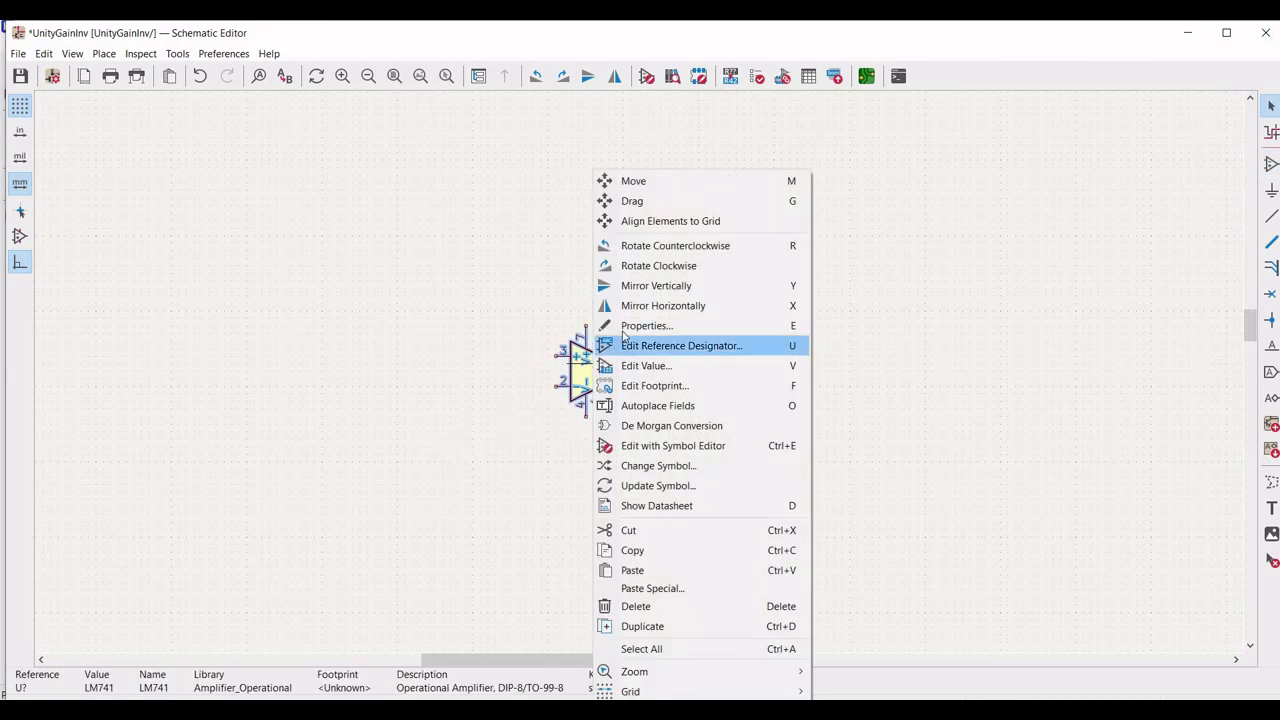
click(640, 286)
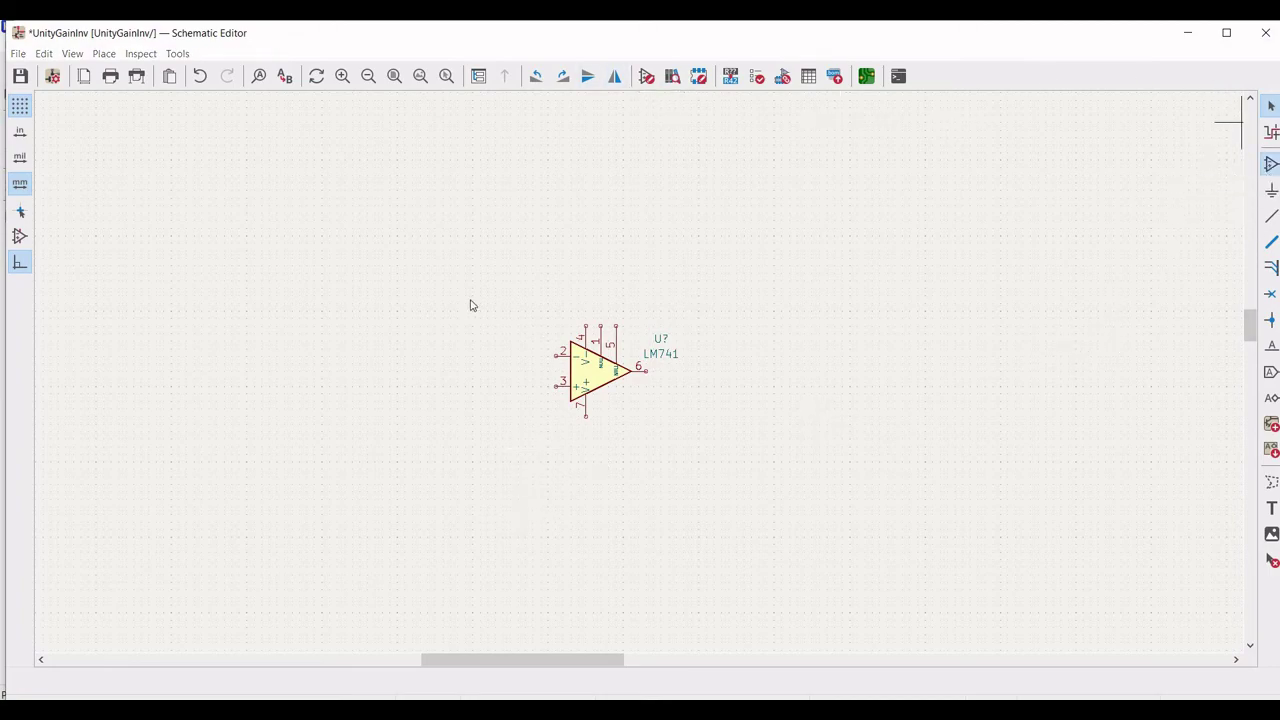
Step: Place a resistor symbol R from the pspice library horizontally to the left of the LM741
key(a)
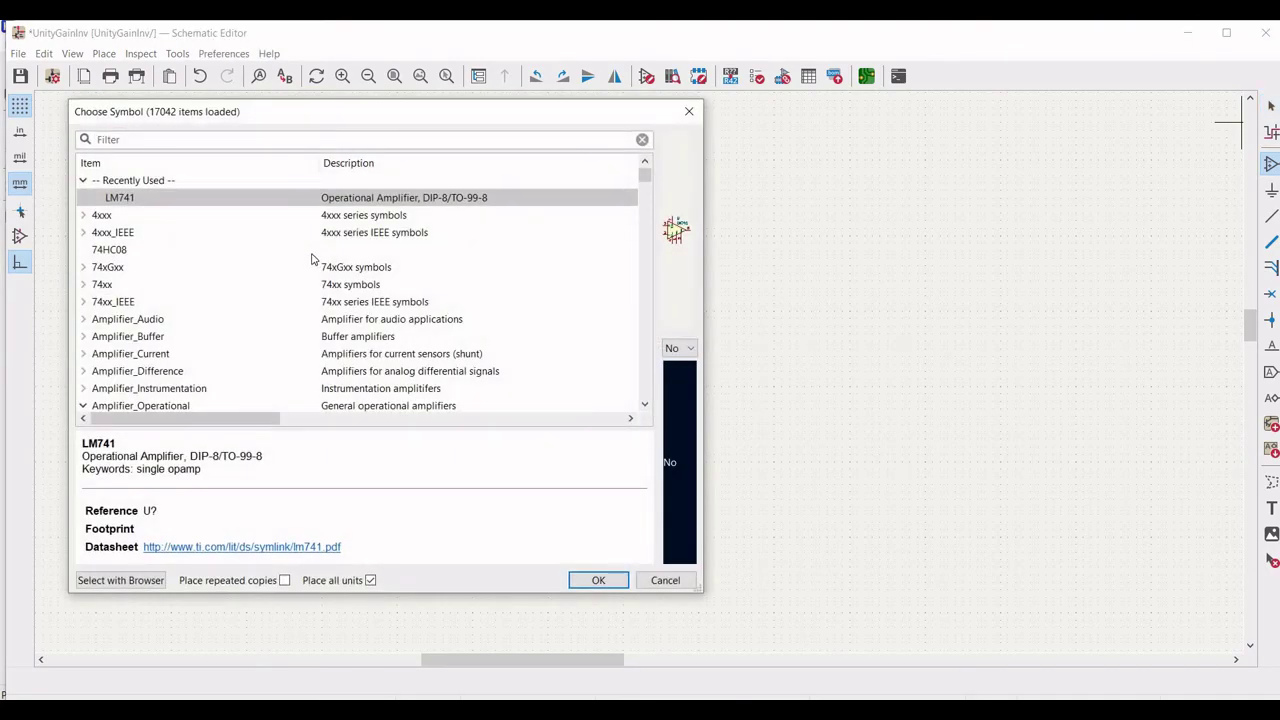
text(pspice)
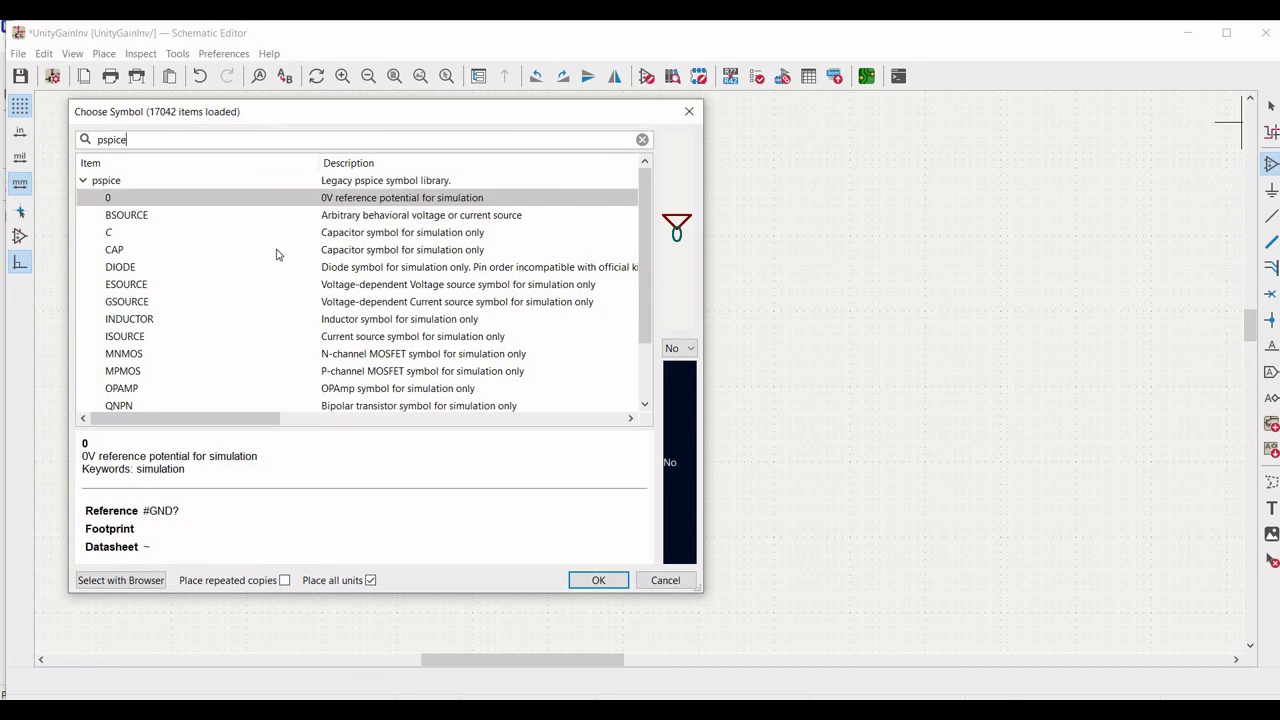
scroll(128, 348, down, 2)
click(112, 370)
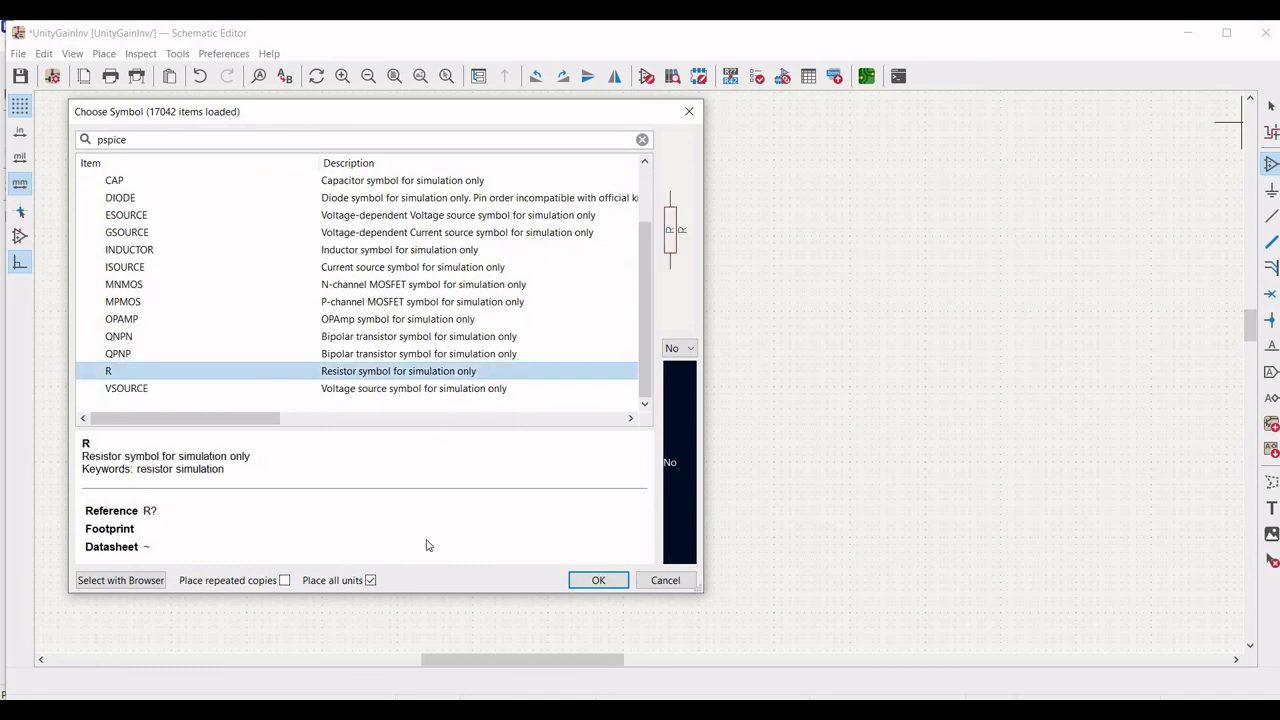
click(599, 581)
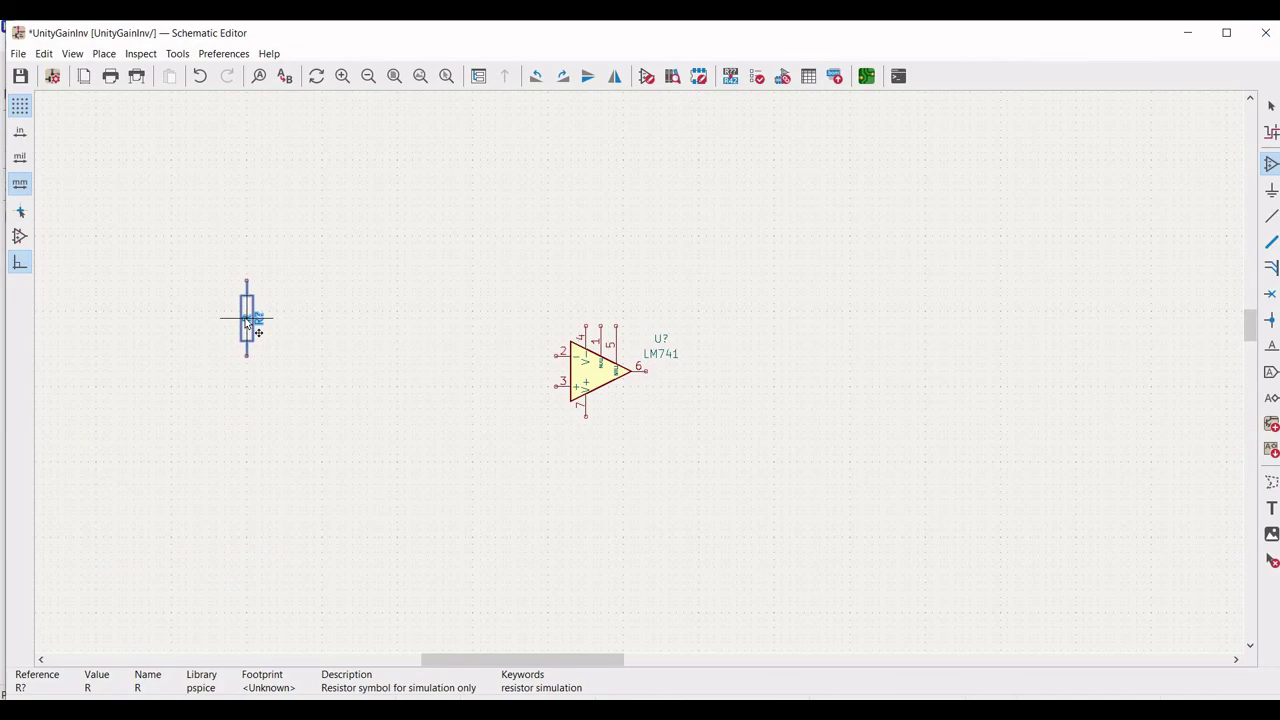
key(r)
click(285, 374)
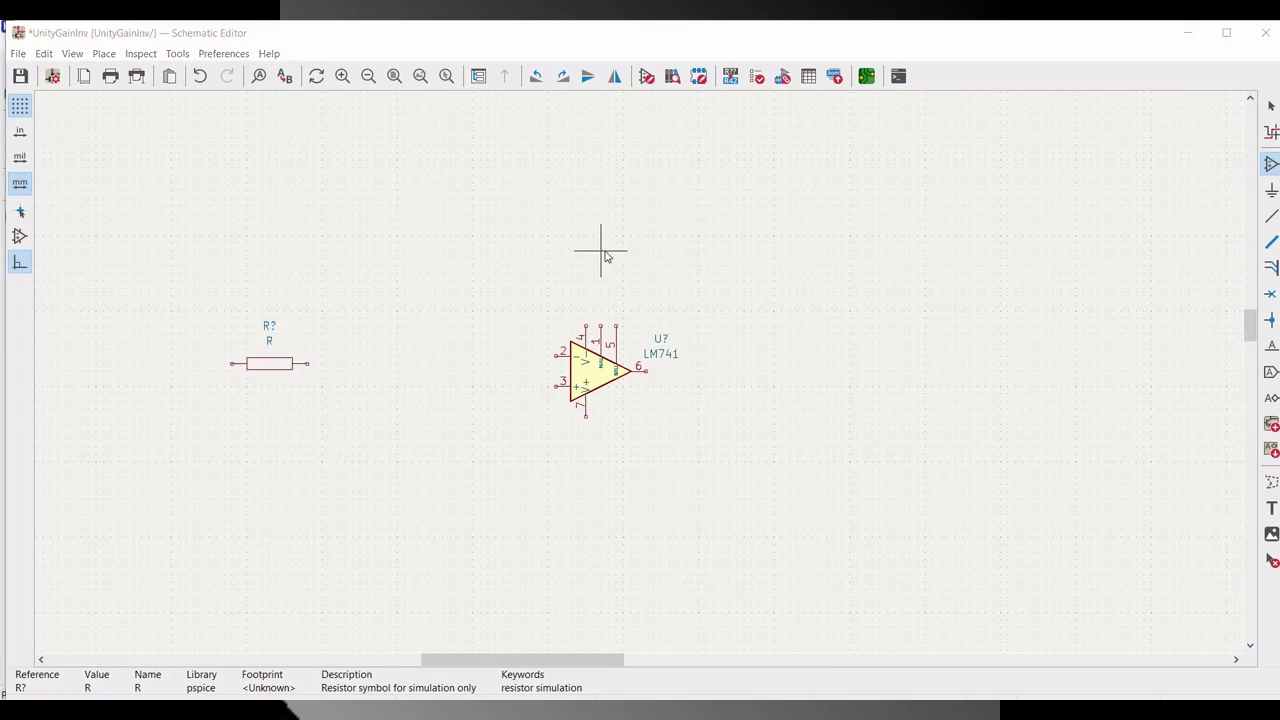
Step: Place a second pspice resistor R horizontally above the LM741
click(601, 251)
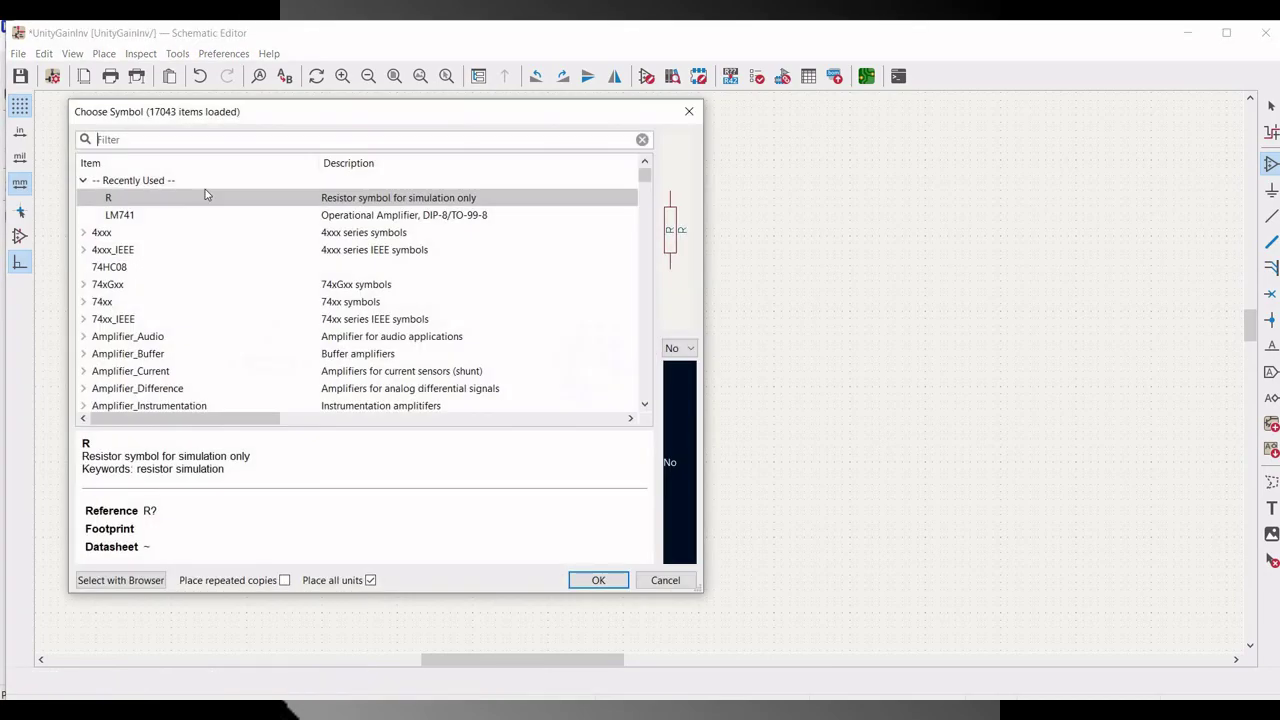
click(598, 580)
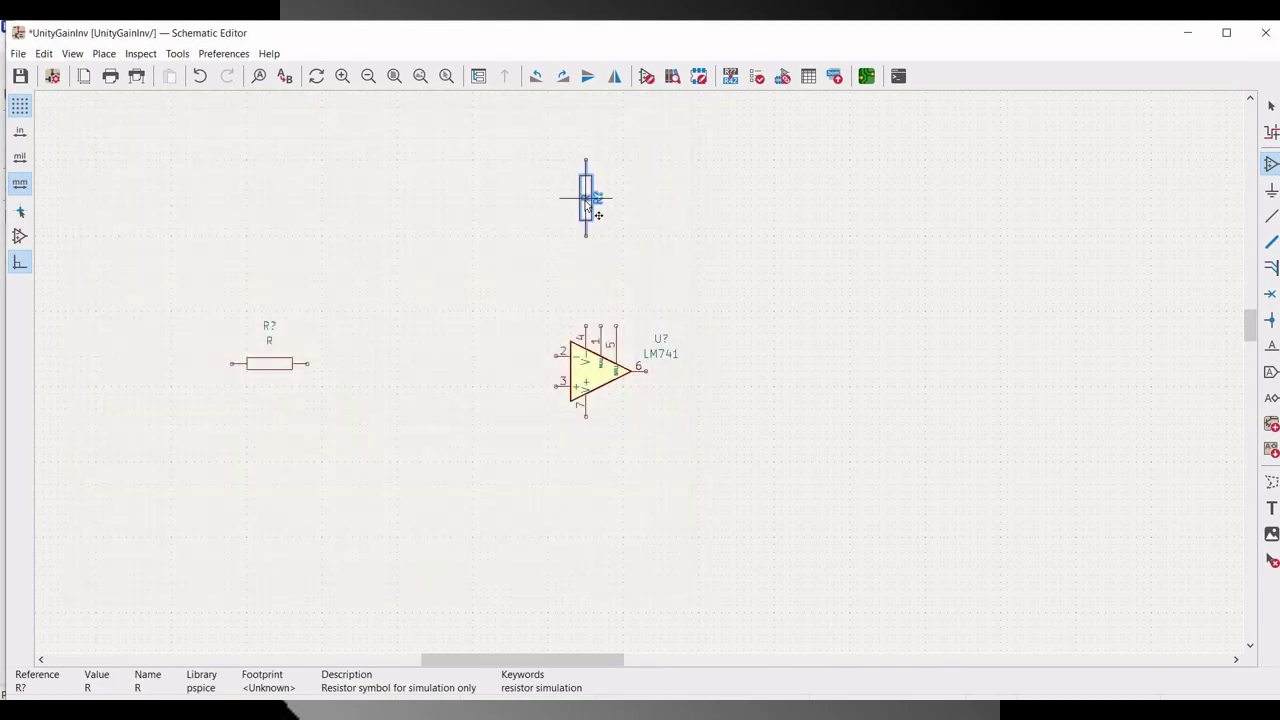
key(r)
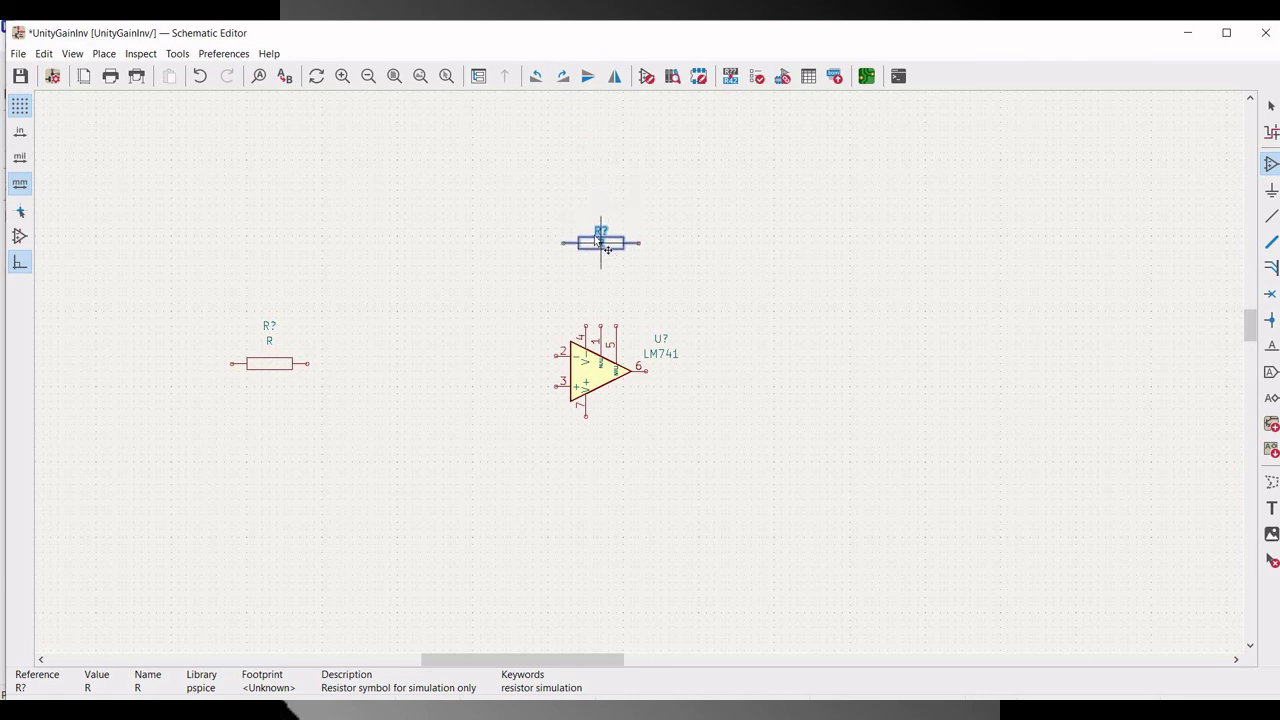
click(594, 236)
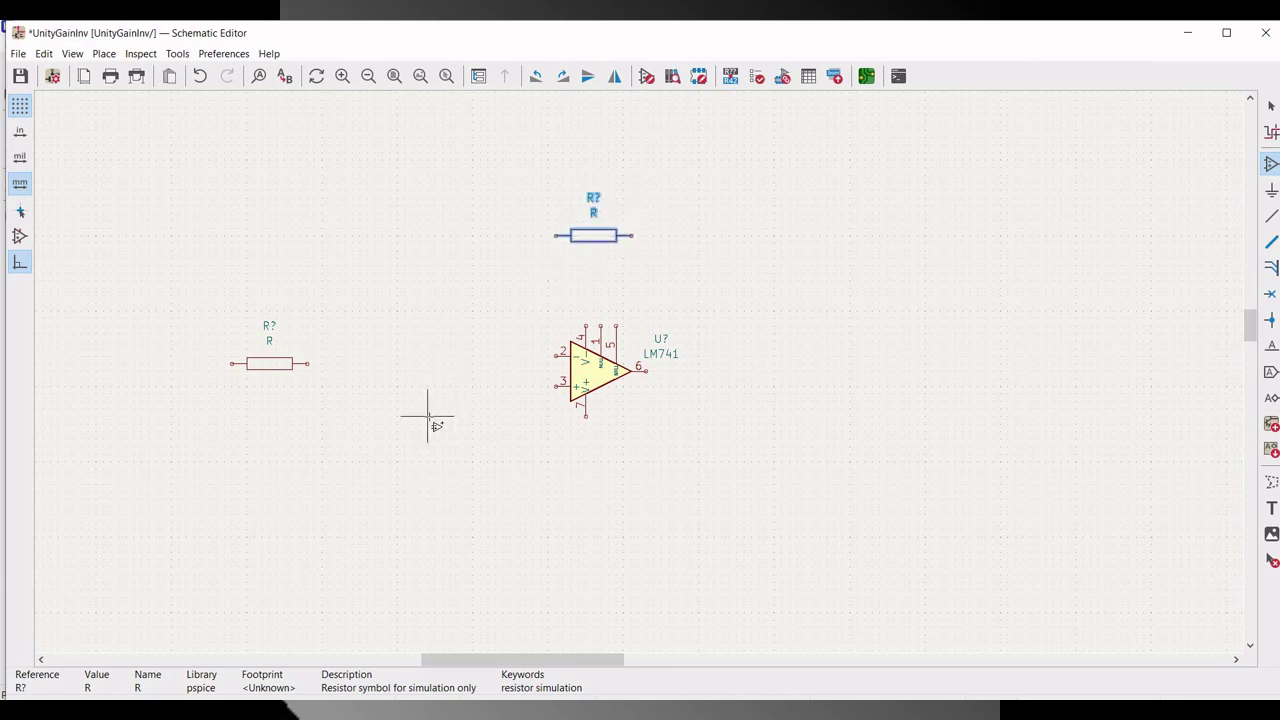
Step: Place a third pspice resistor R upright, below and to the left of the LM741's inputs
click(443, 466)
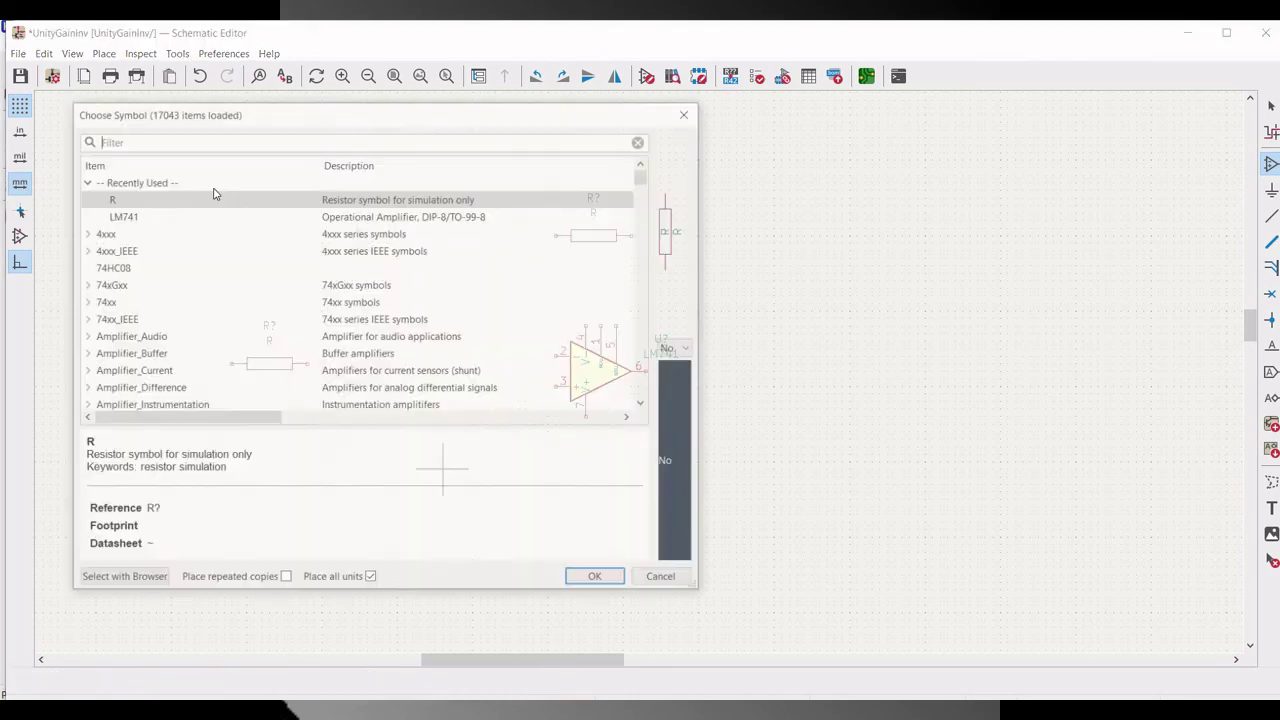
click(598, 580)
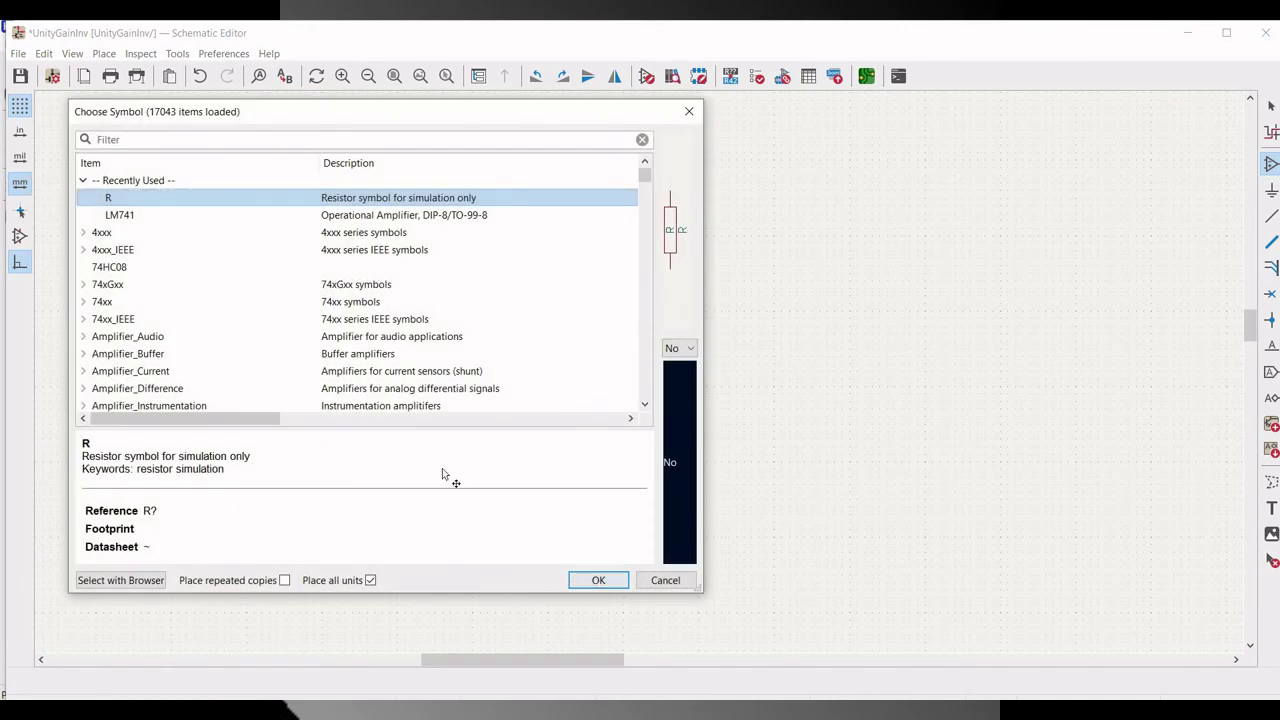
key(r)
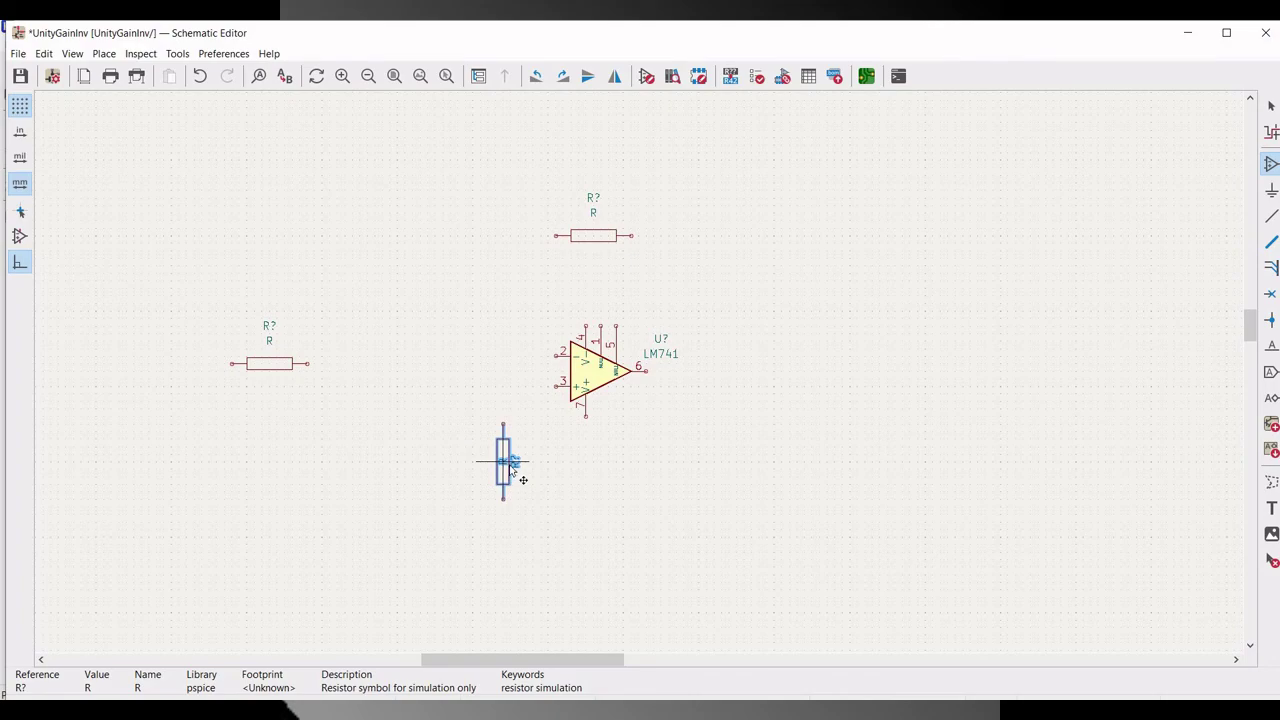
click(498, 474)
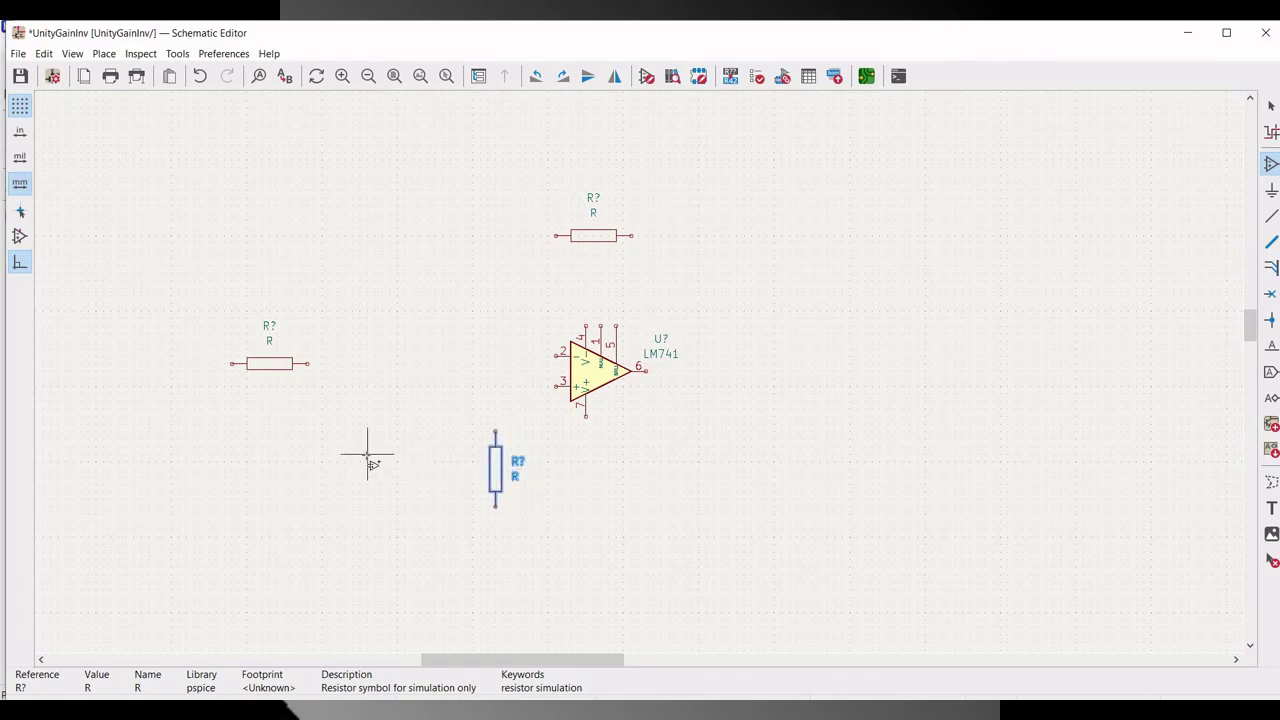
key(Escape)
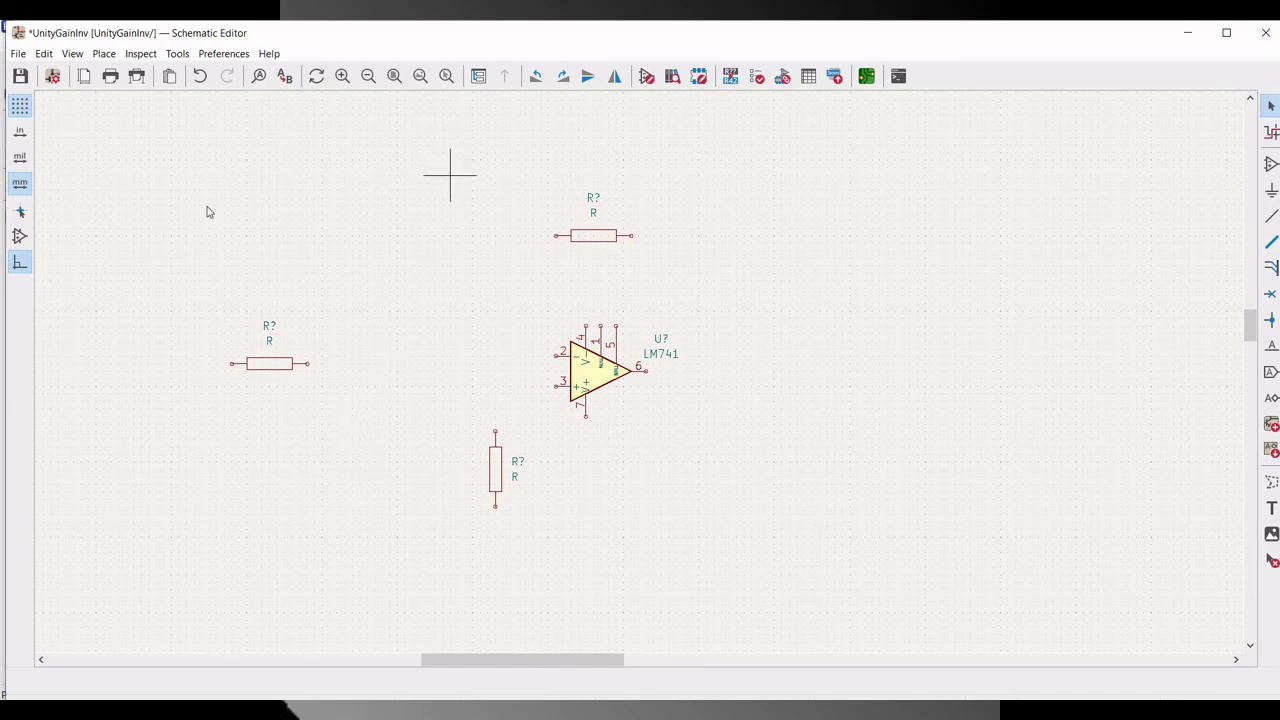
Step: Set the reference of the resistor left of the op-amp to R1 and its value to 1k
right_click(285, 367)
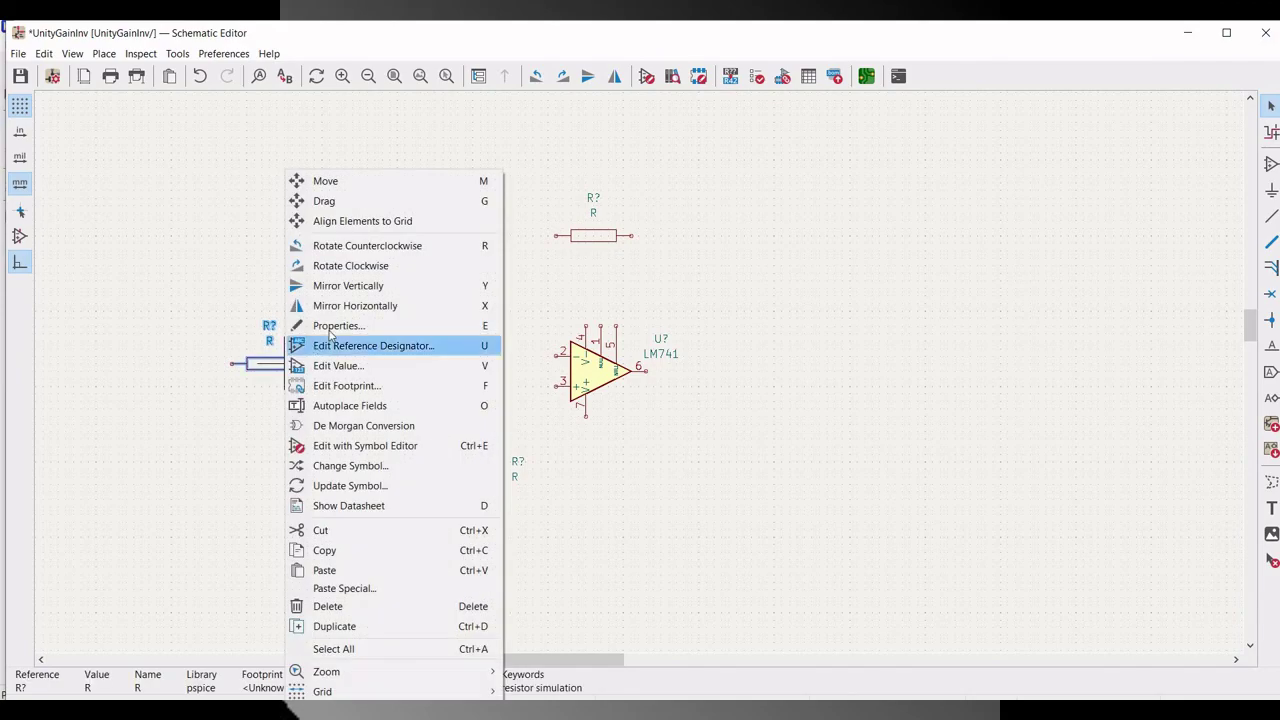
click(338, 326)
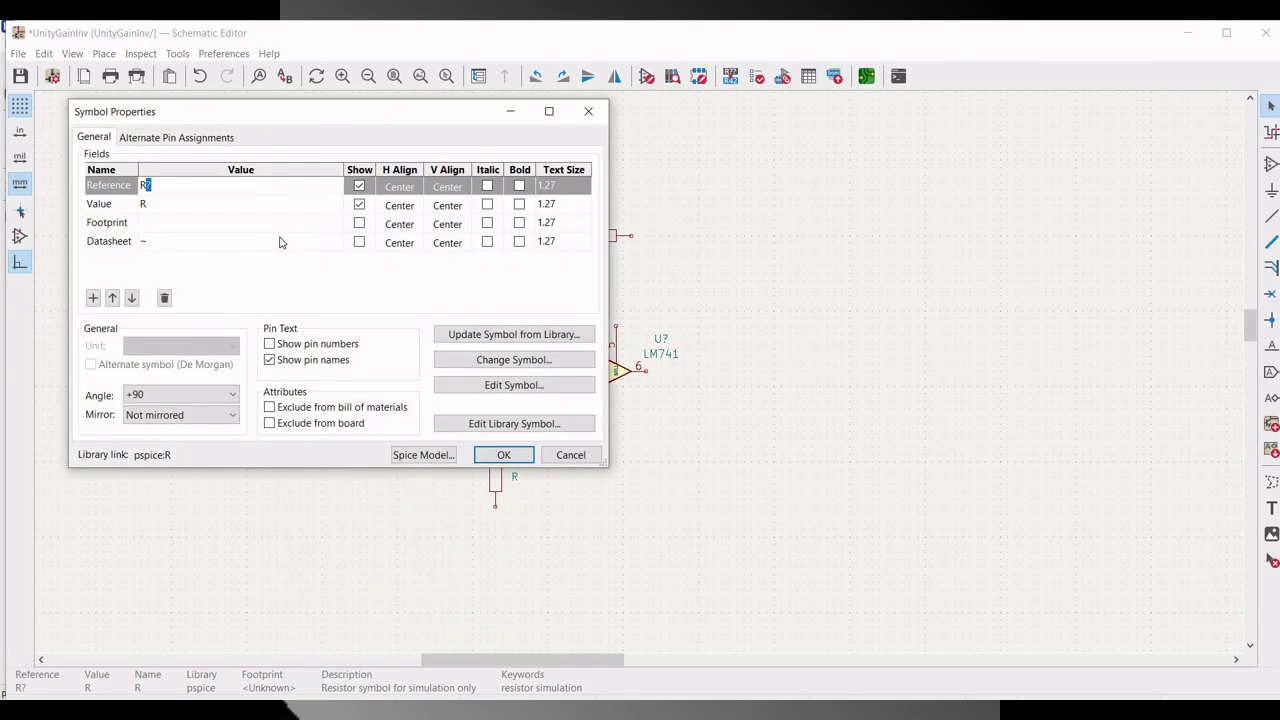
click(194, 205)
text(1k)
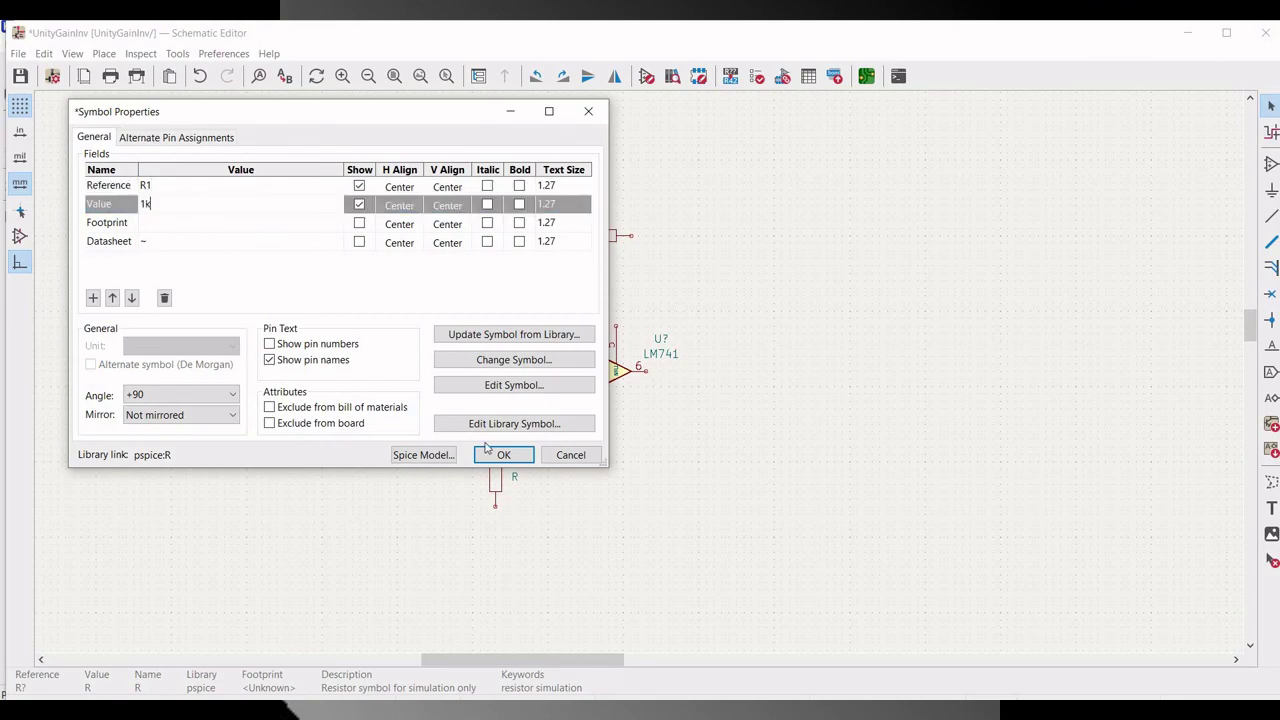
click(500, 455)
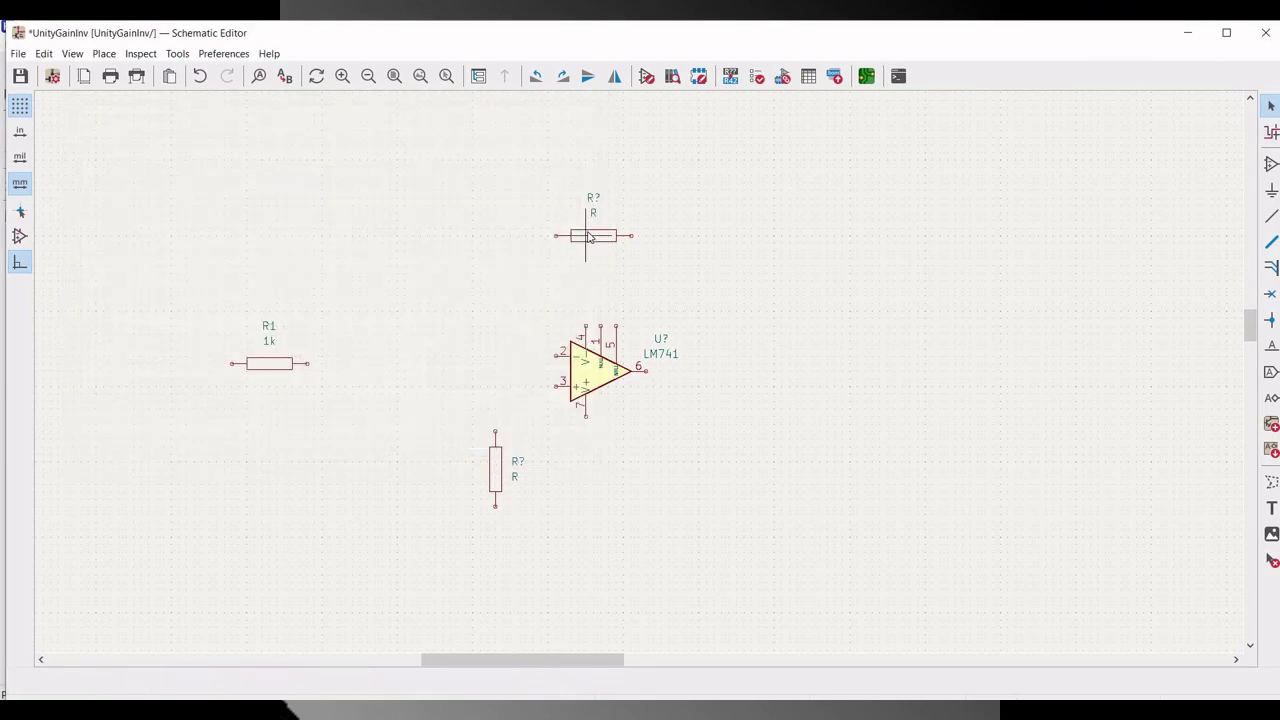
Step: Set the reference of the resistor above the op-amp to R2 and its value to 1k
right_click(588, 234)
click(651, 325)
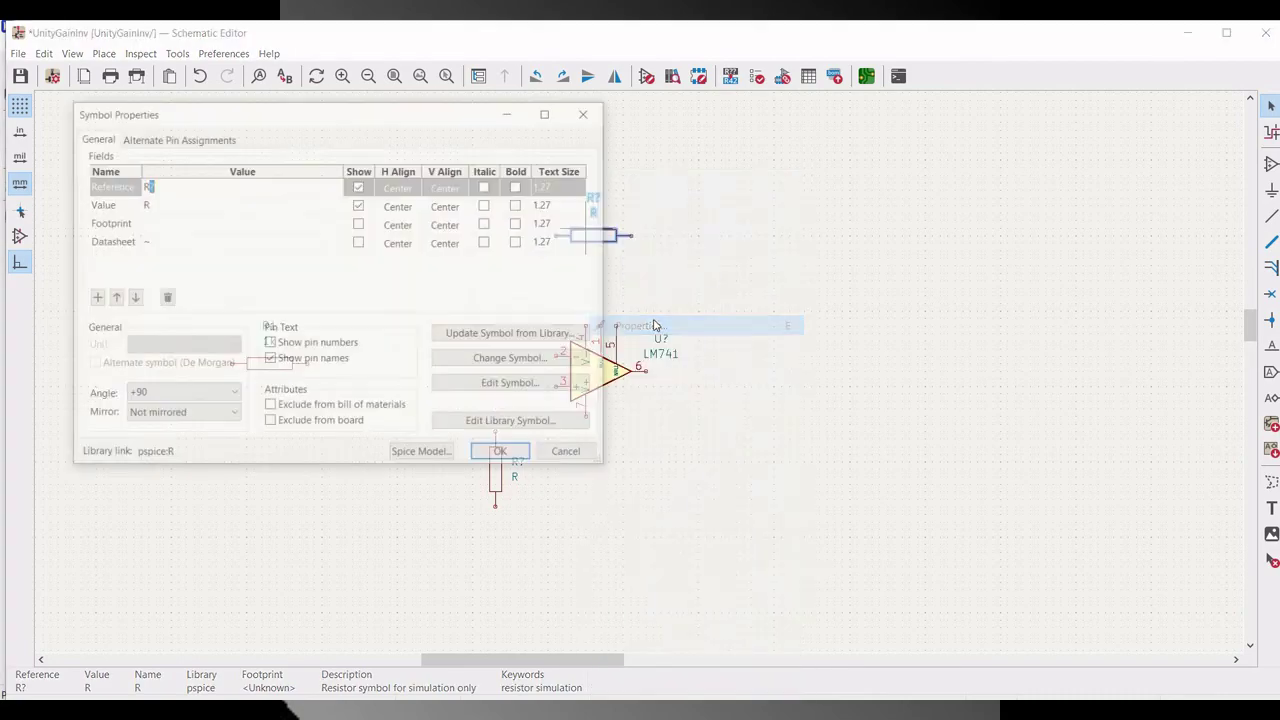
text(2)
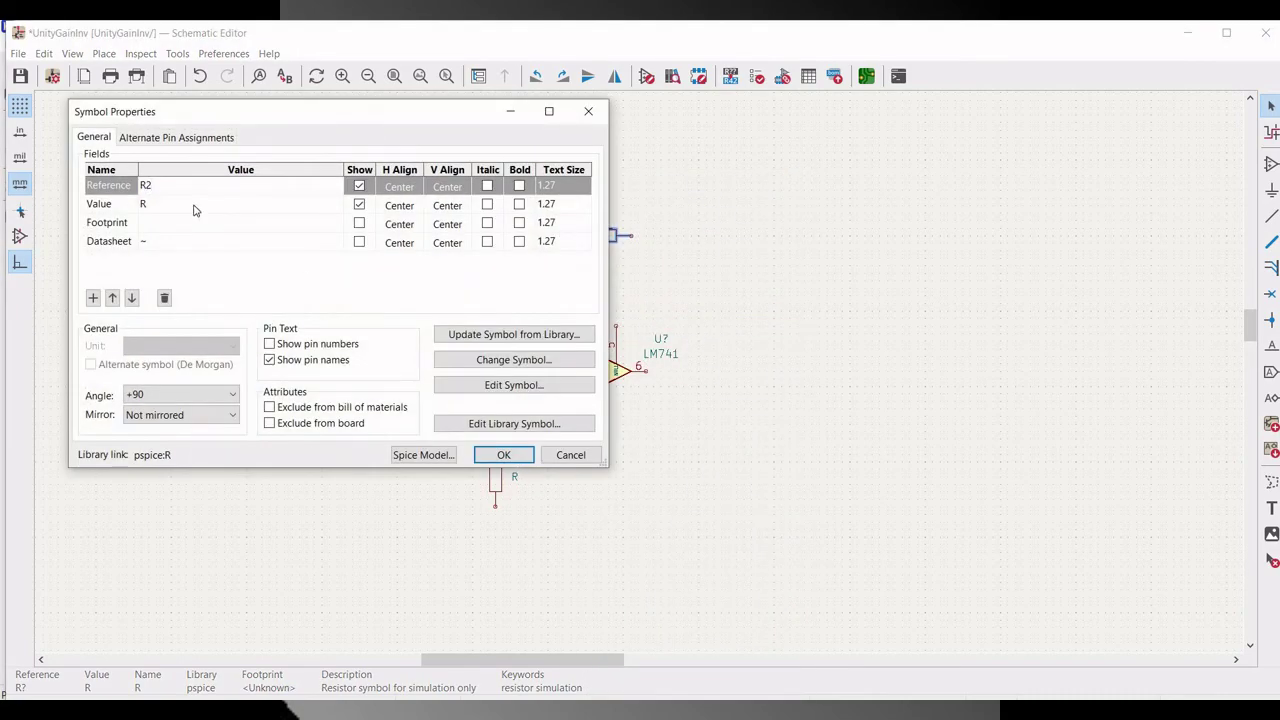
click(195, 207)
key(Return)
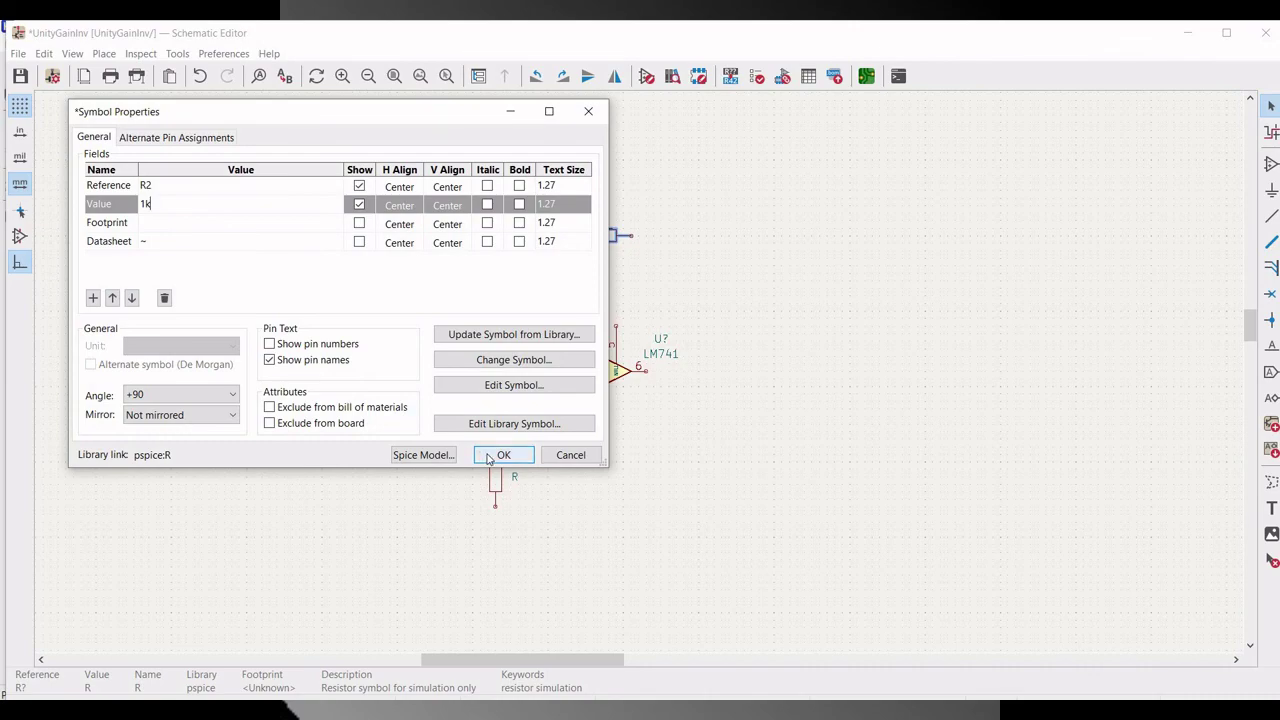
click(500, 455)
Step: Set the reference of the upright resistor below the op-amp inputs to R3 and its value to 1k
click(495, 455)
right_click(498, 452)
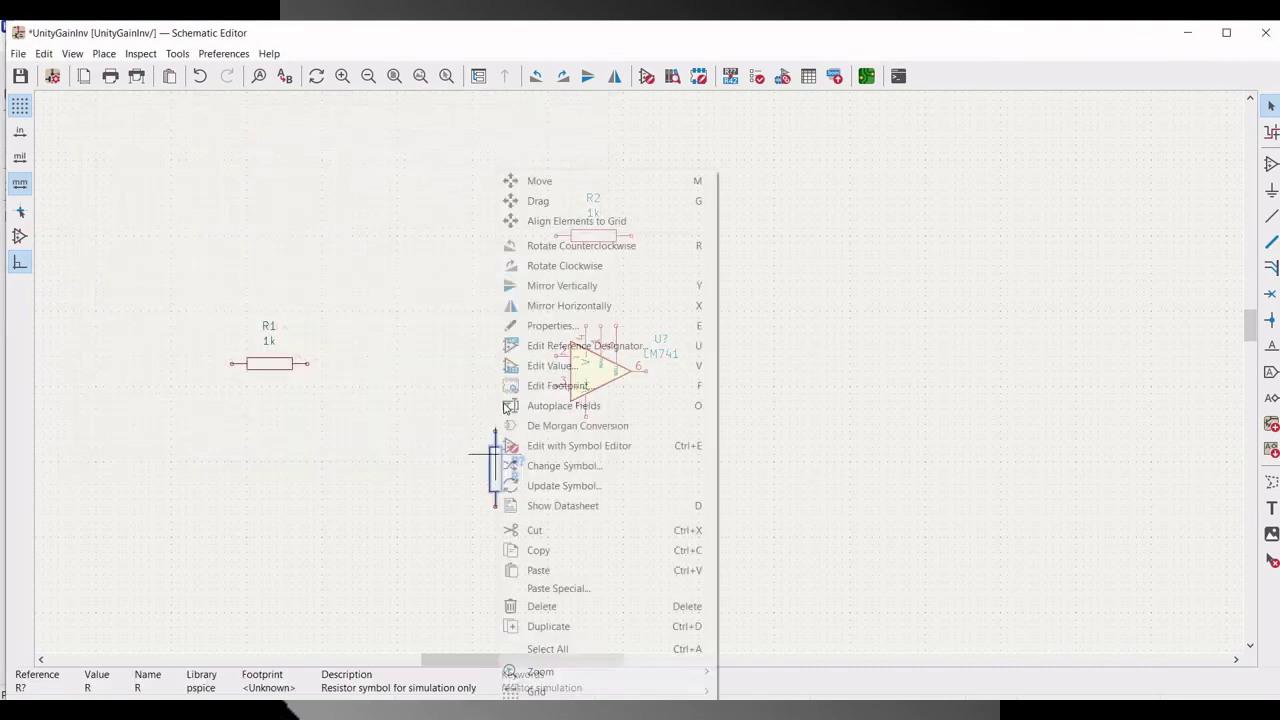
click(535, 330)
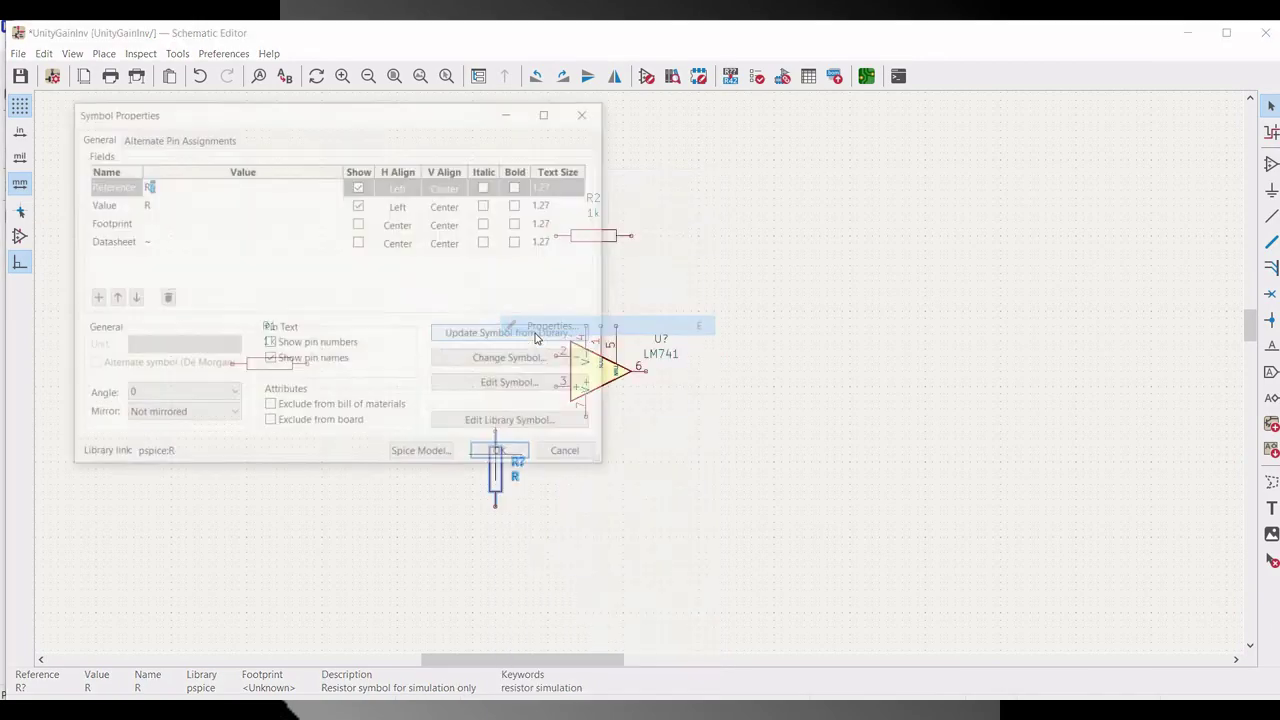
text(3)
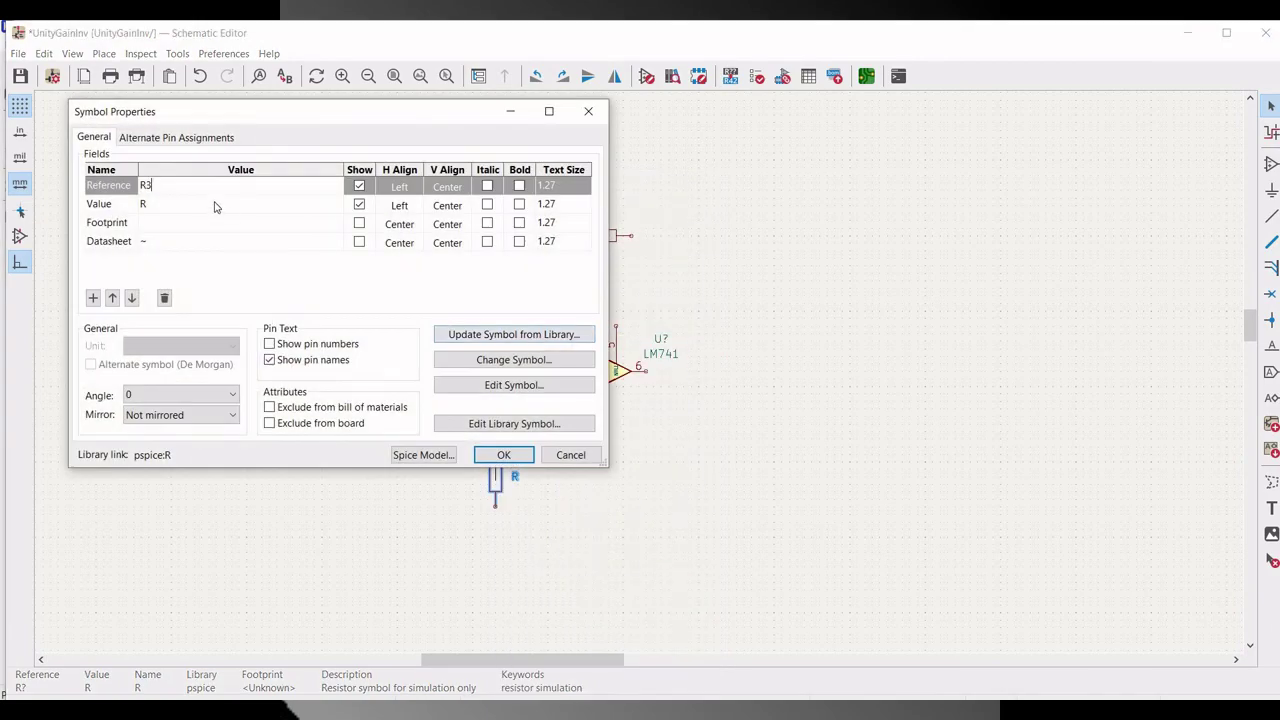
click(214, 204)
text(1)
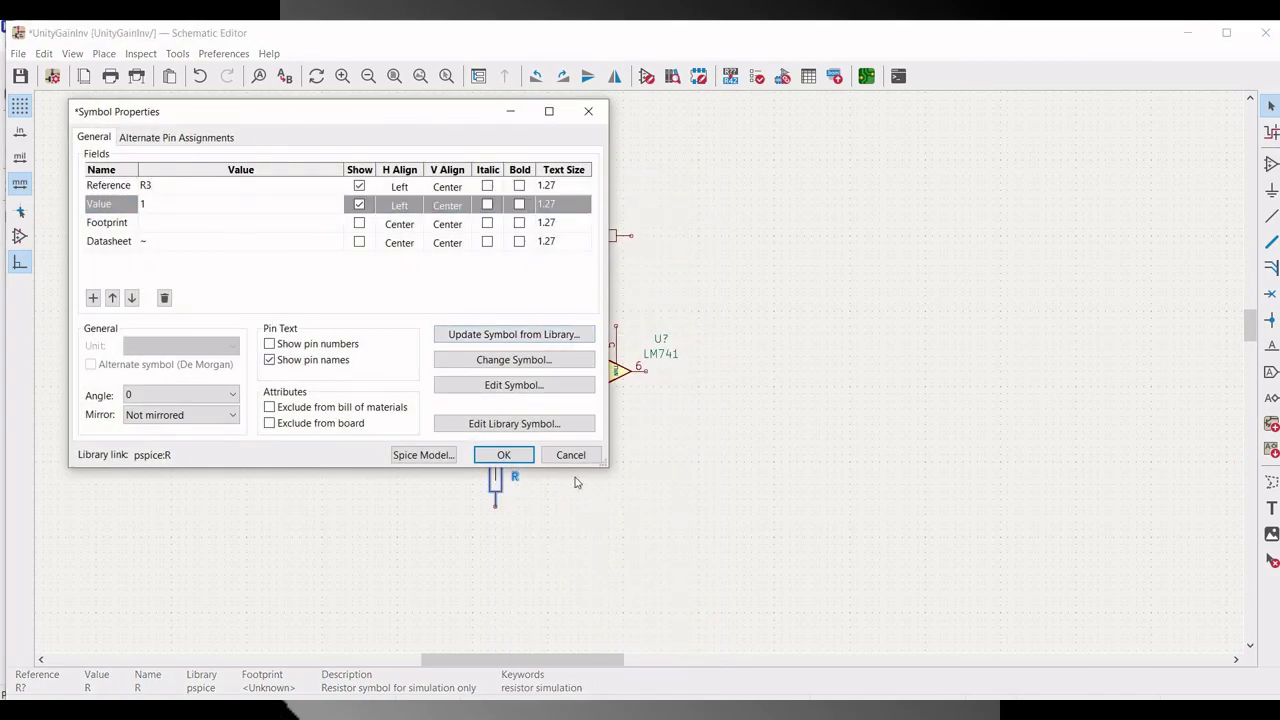
text(k)
click(513, 456)
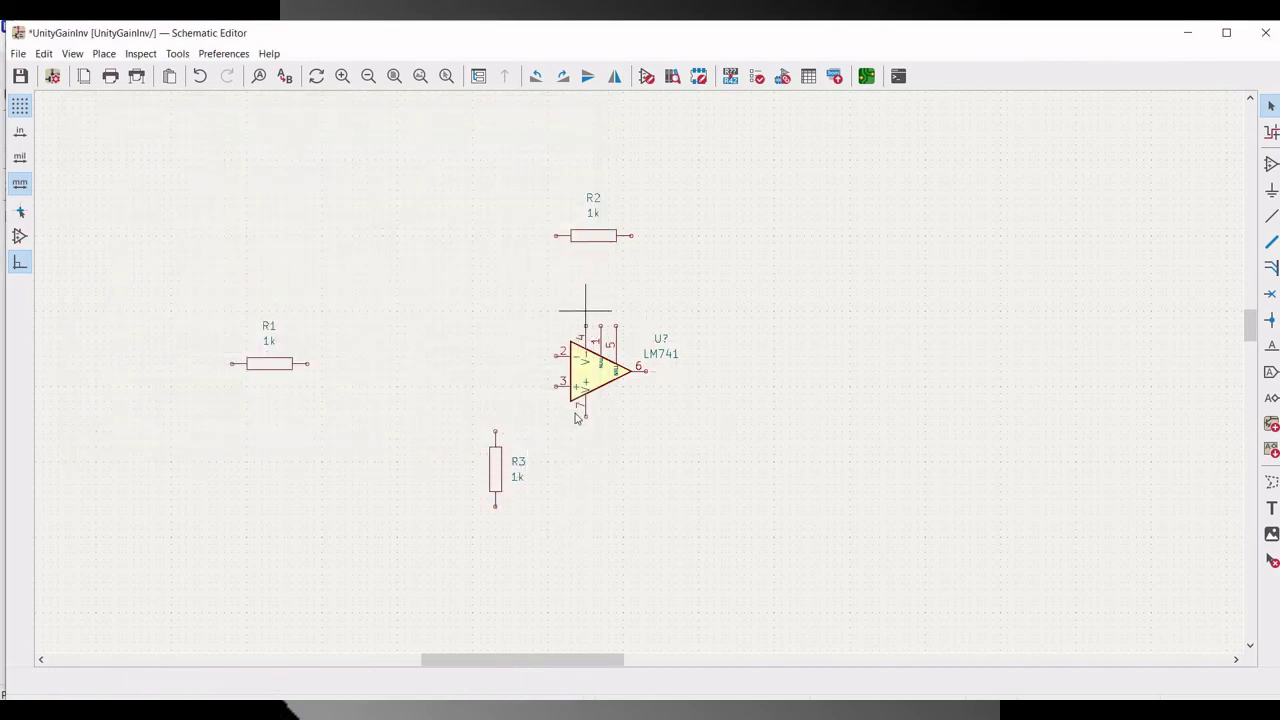
Step: Place a pspice VSOURCE symbol in the empty area above and to the left of R1
click(1271, 164)
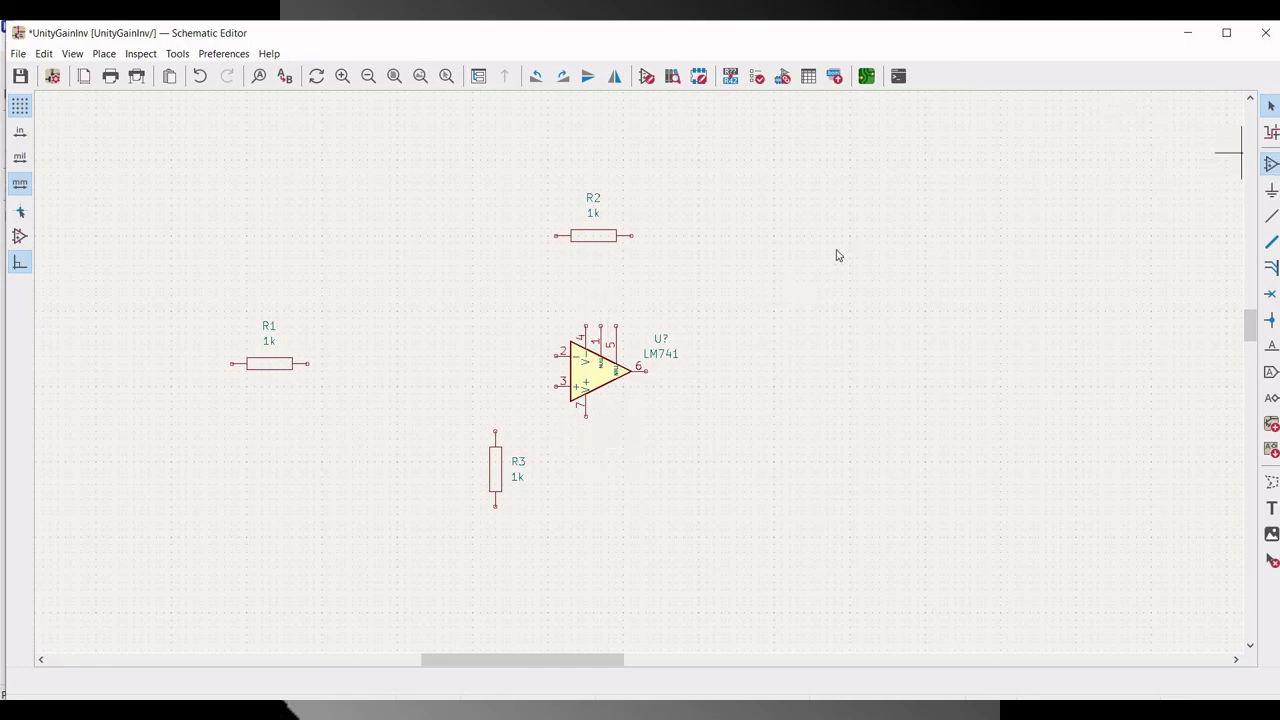
click(838, 254)
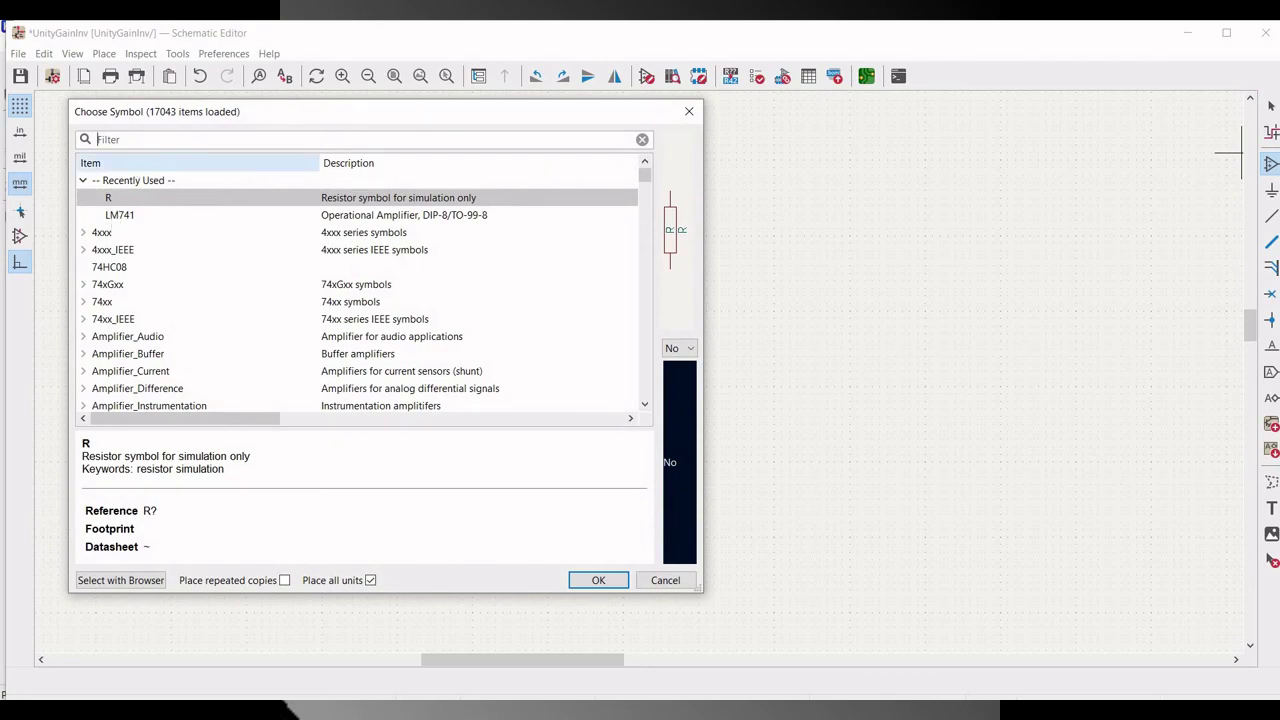
text(pspice)
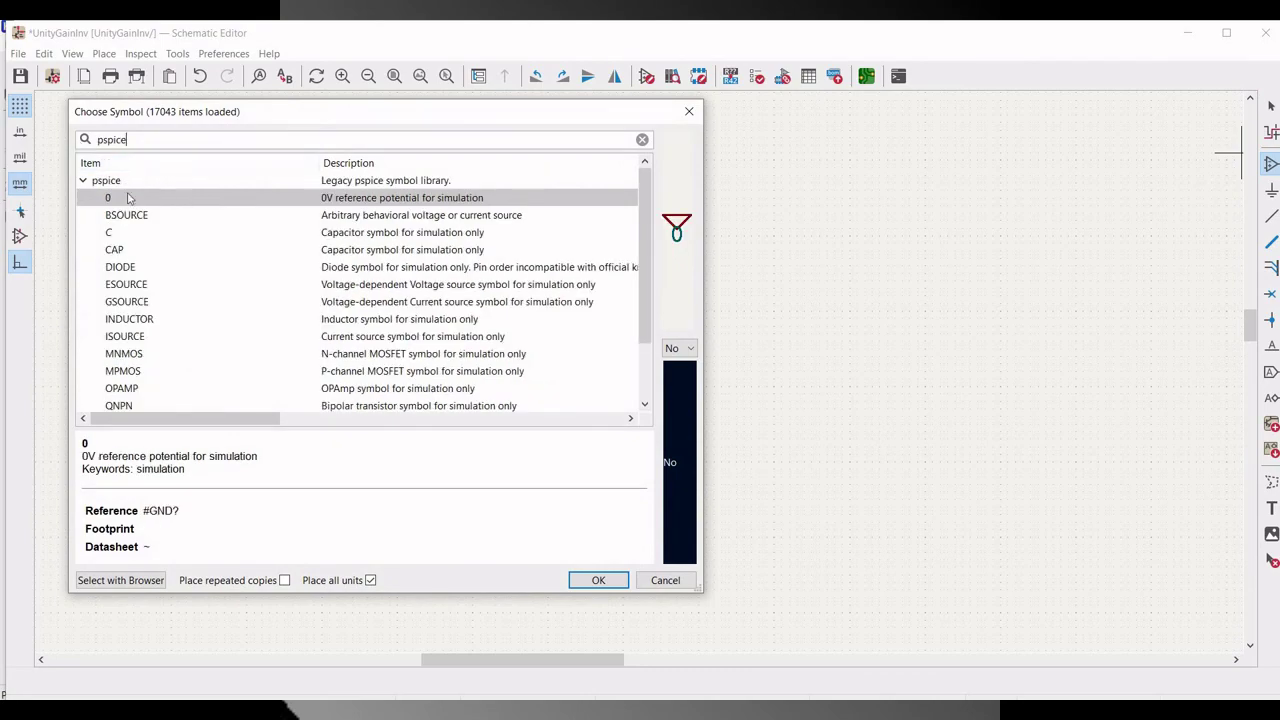
scroll(118, 388, down, 2)
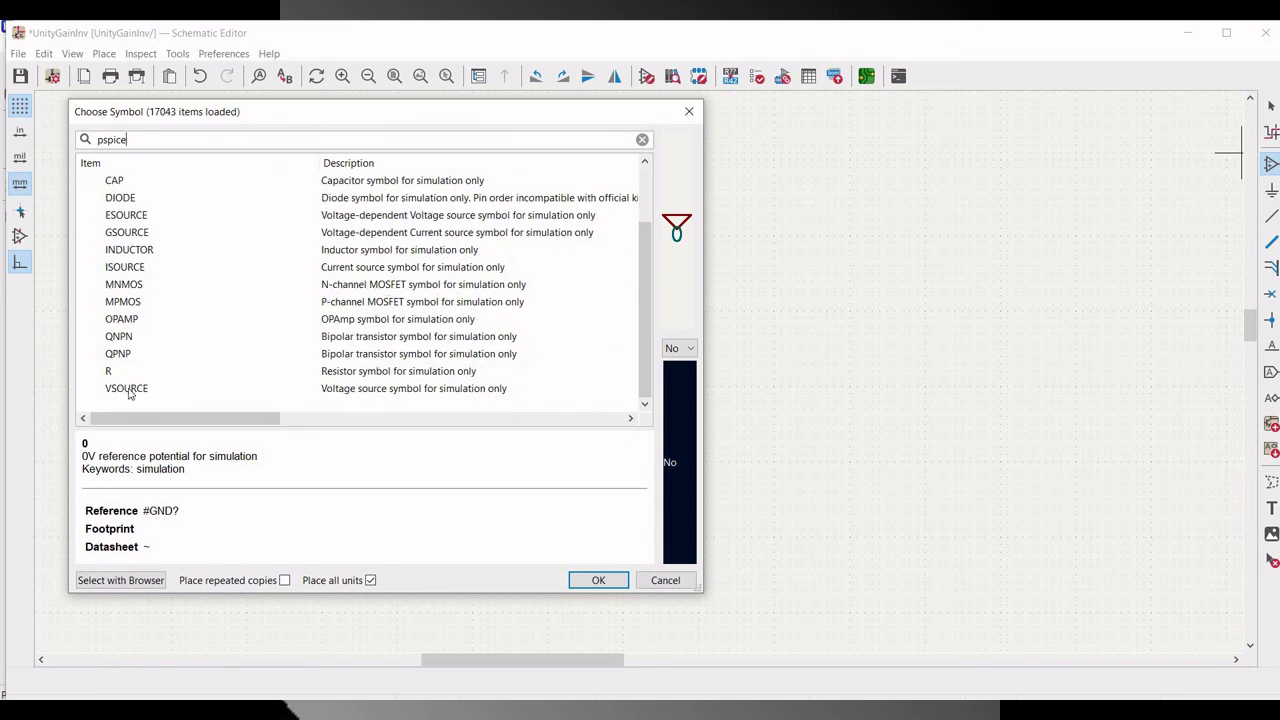
click(129, 391)
click(598, 581)
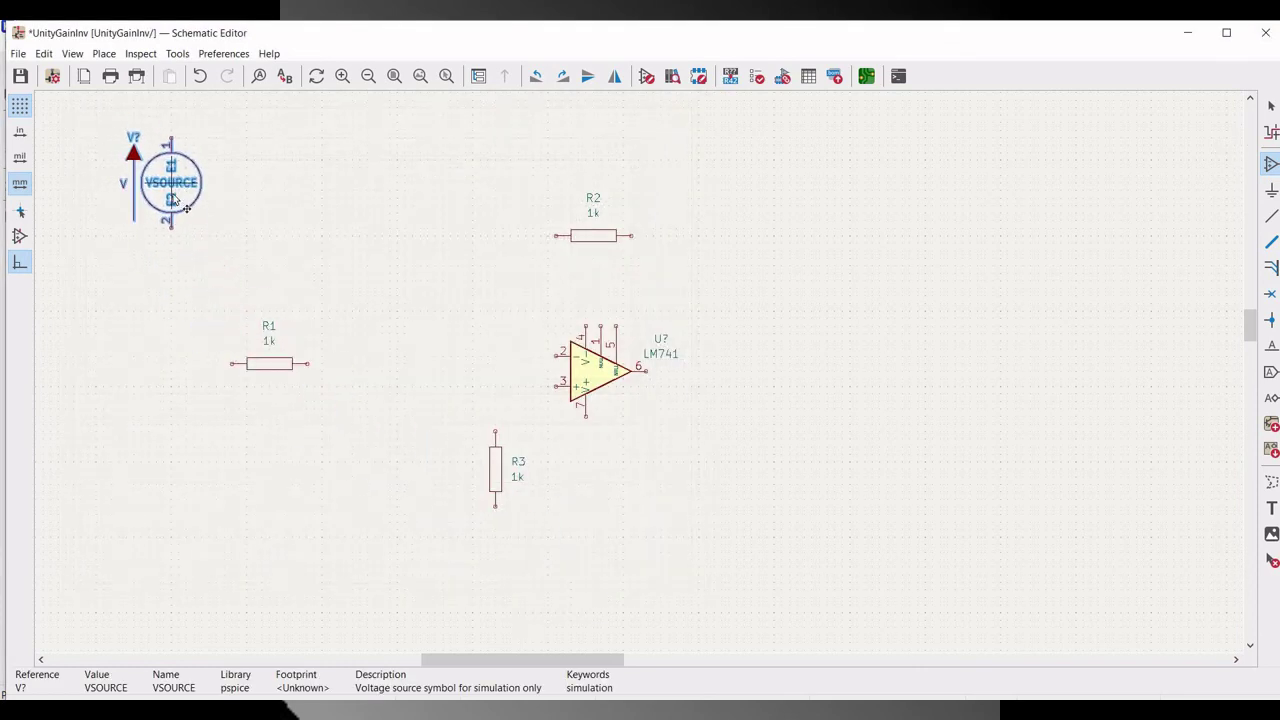
click(167, 174)
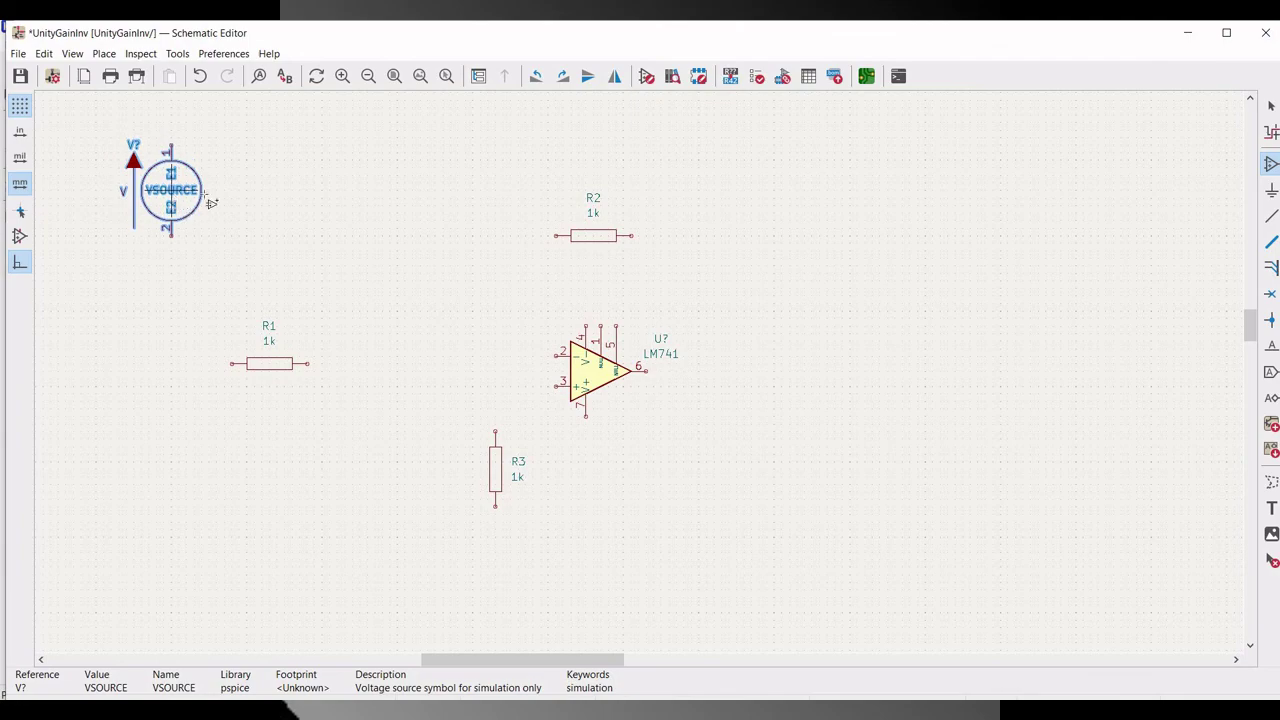
Step: Place two more pspice VSOURCE symbols, one to the right of the first source and one below it beside R1
click(314, 190)
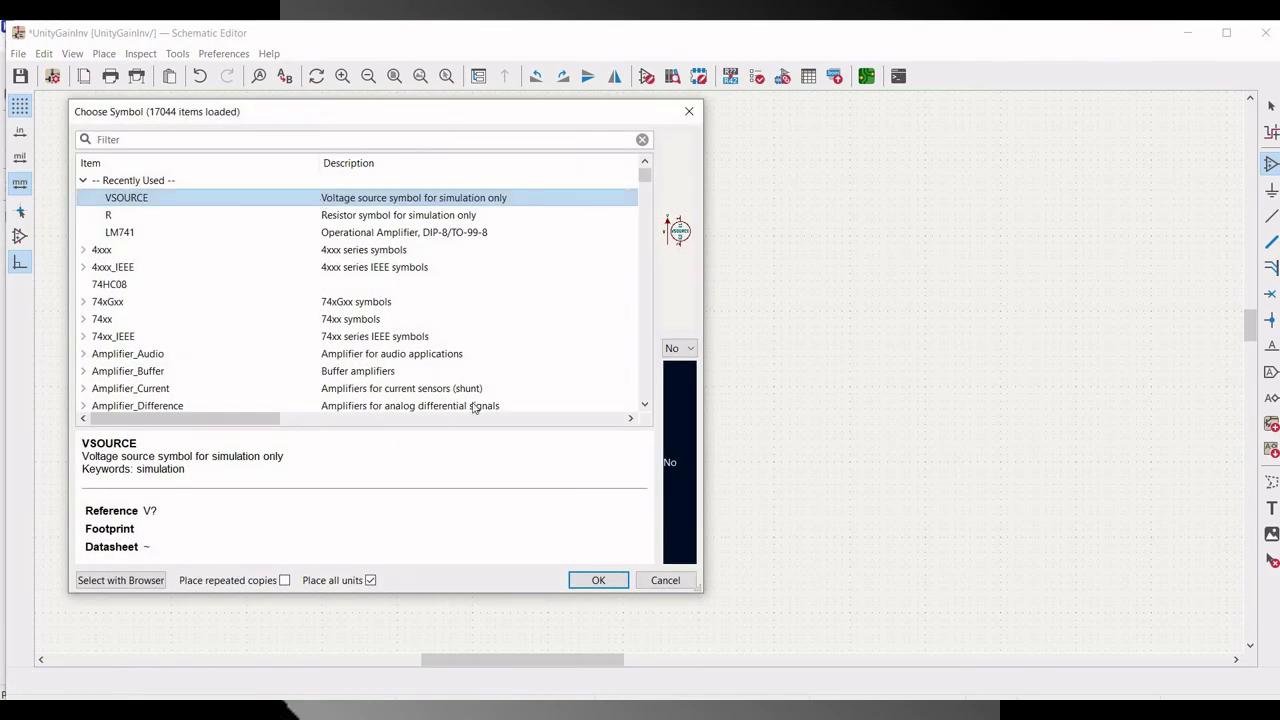
click(597, 580)
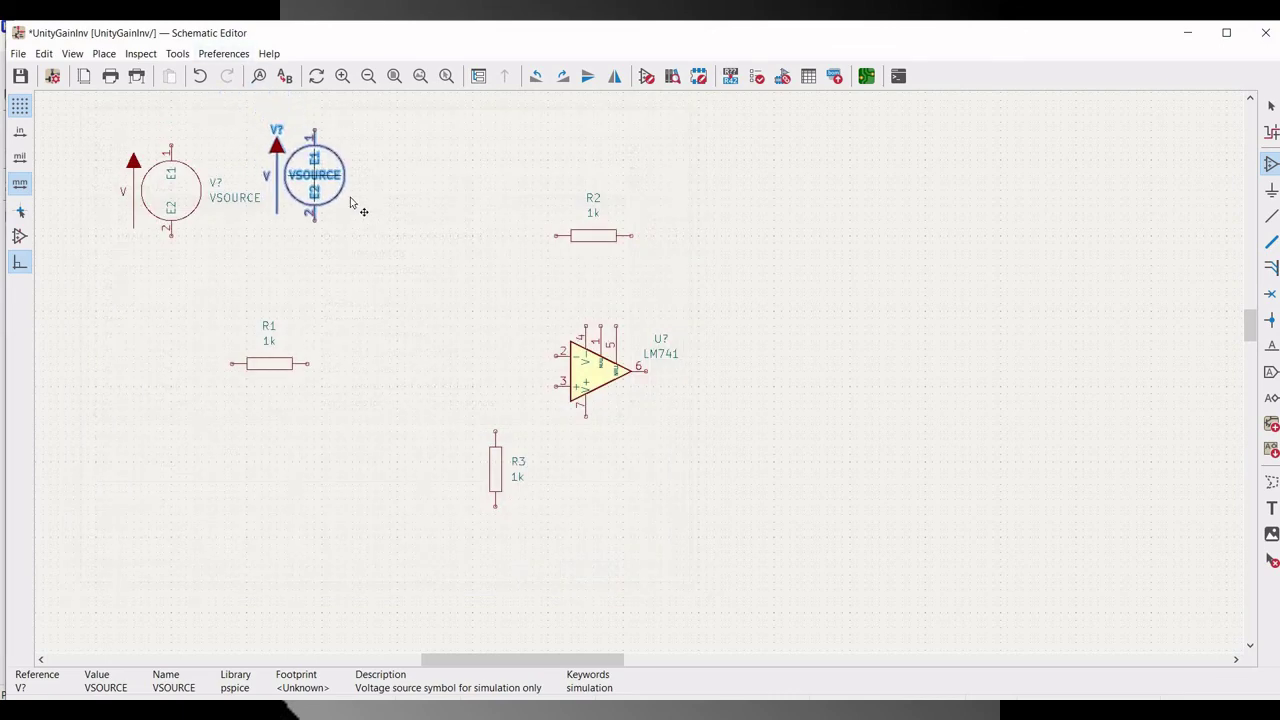
click(352, 200)
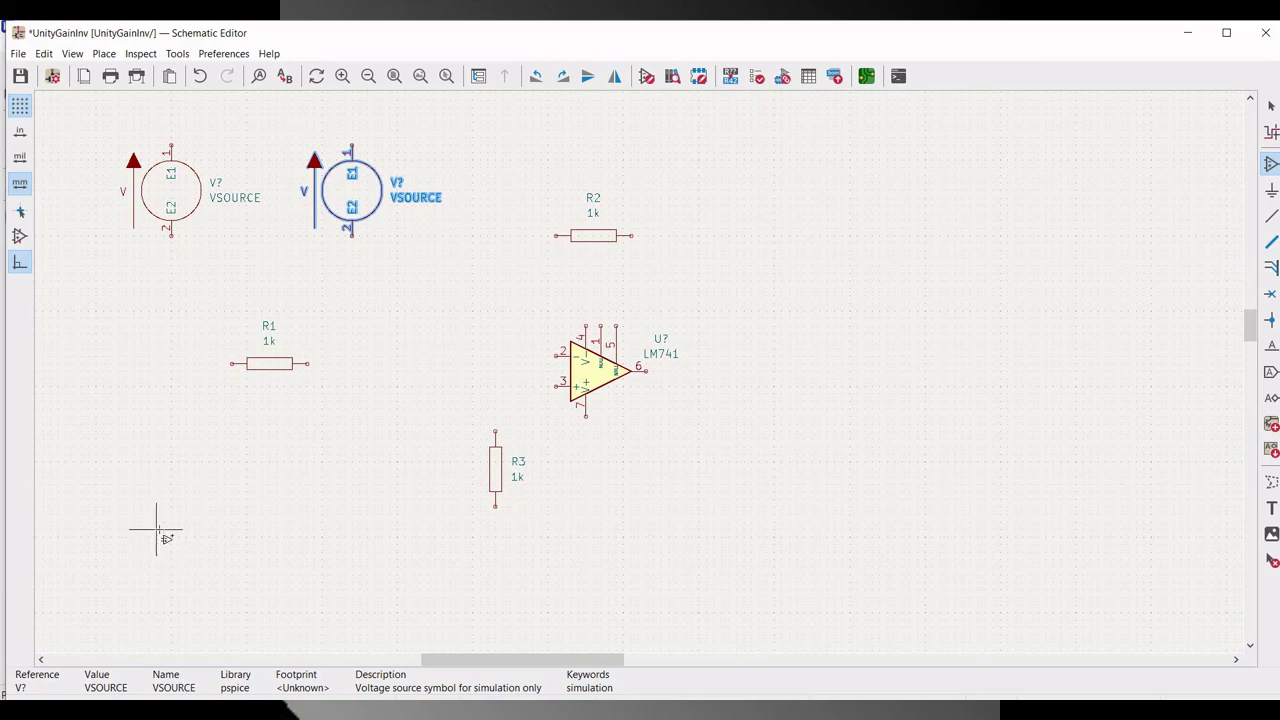
click(156, 402)
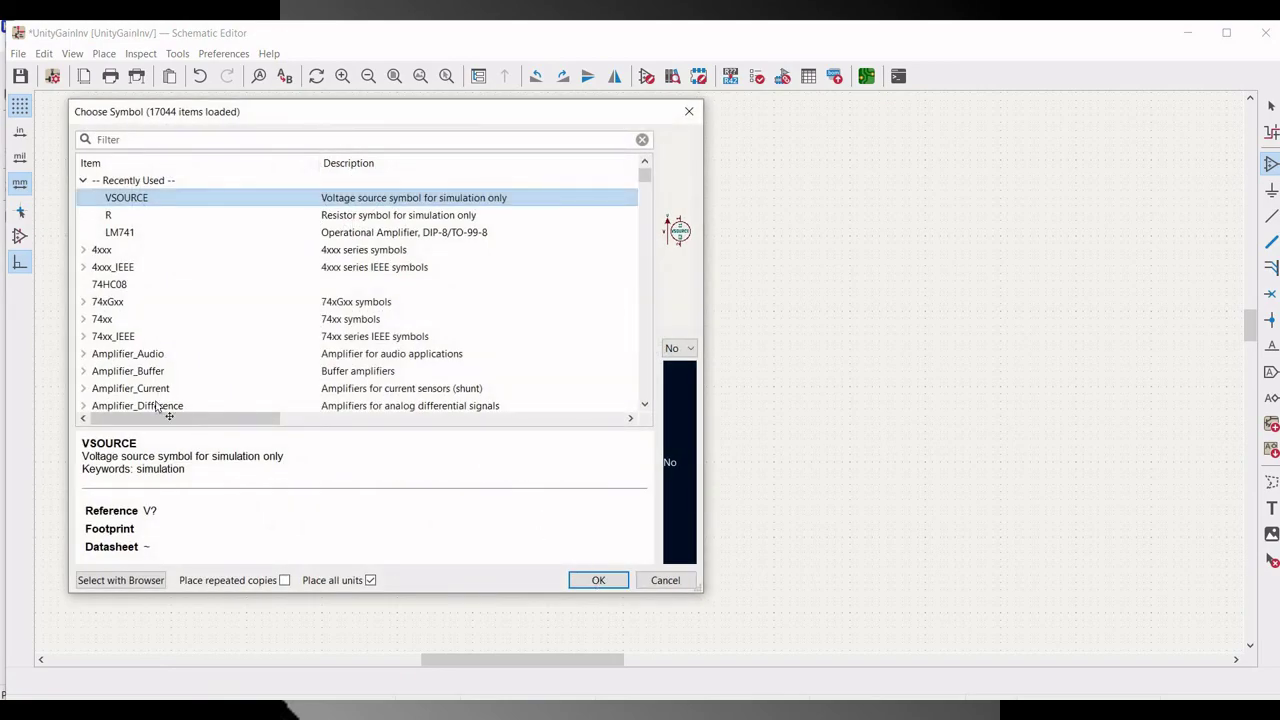
click(598, 580)
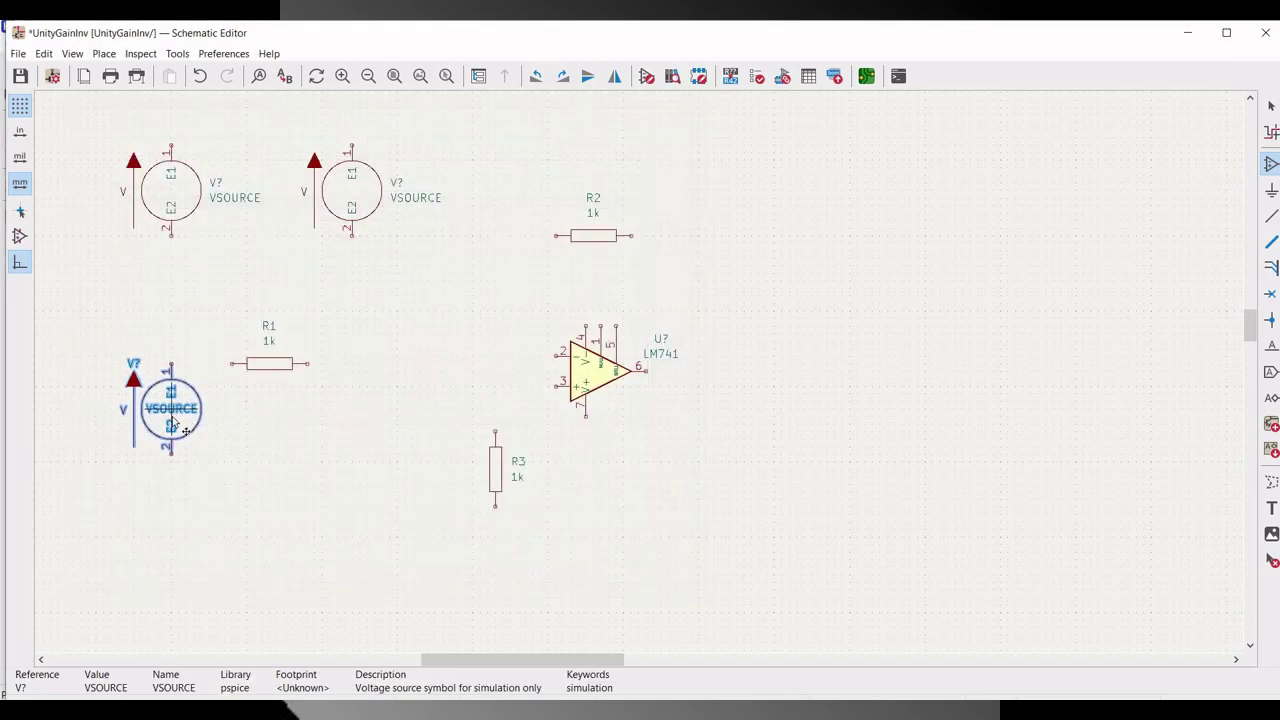
click(172, 422)
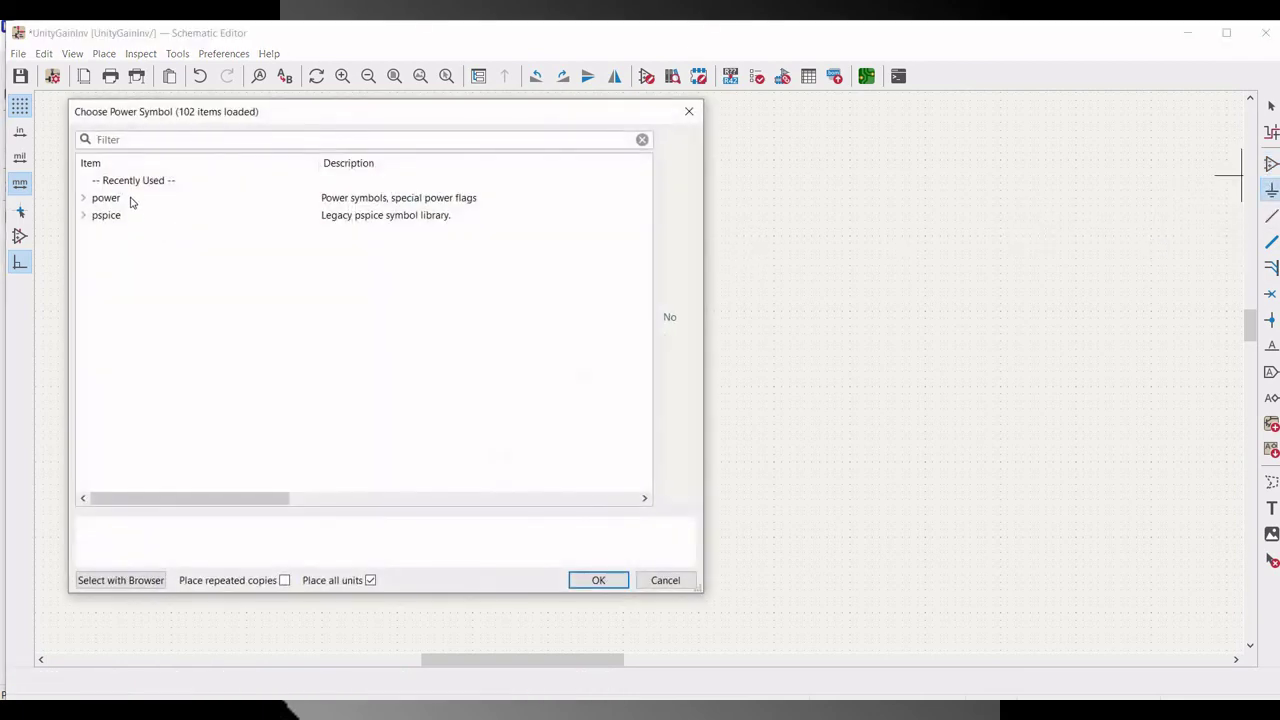
Step: Place a GND power symbol just below pin 2 of the first voltage source
click(126, 202)
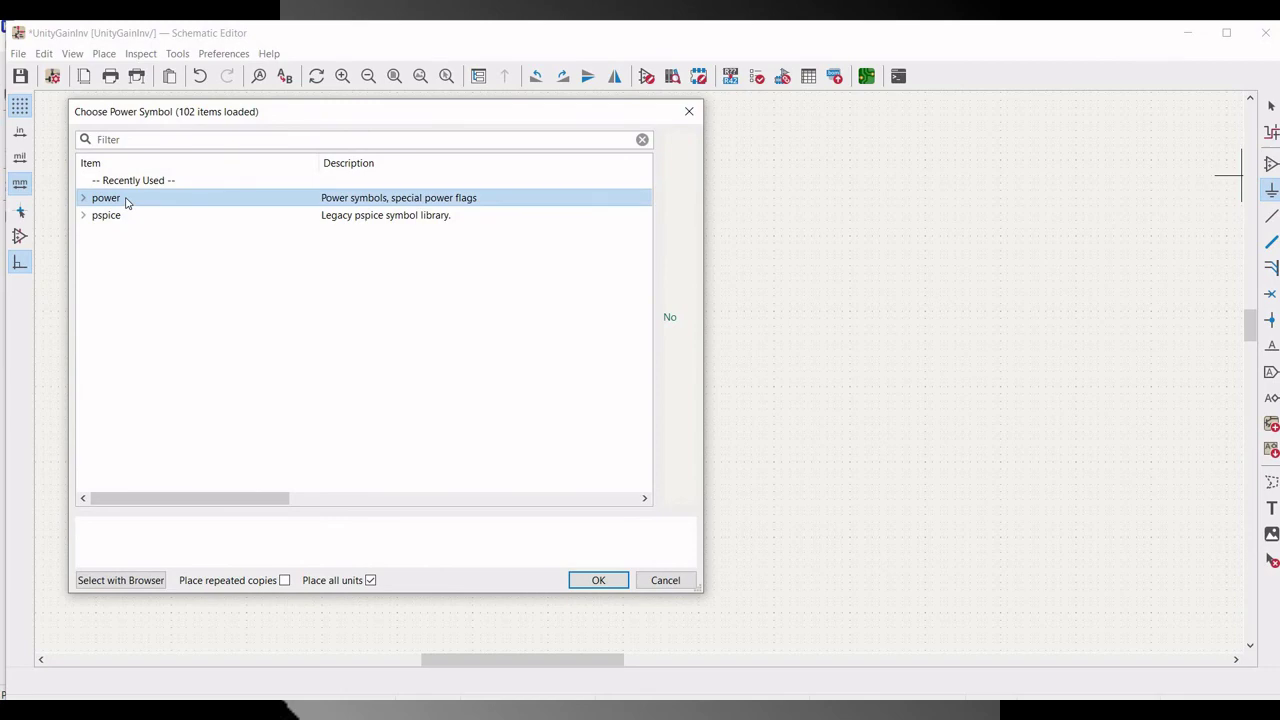
click(132, 143)
text(g)
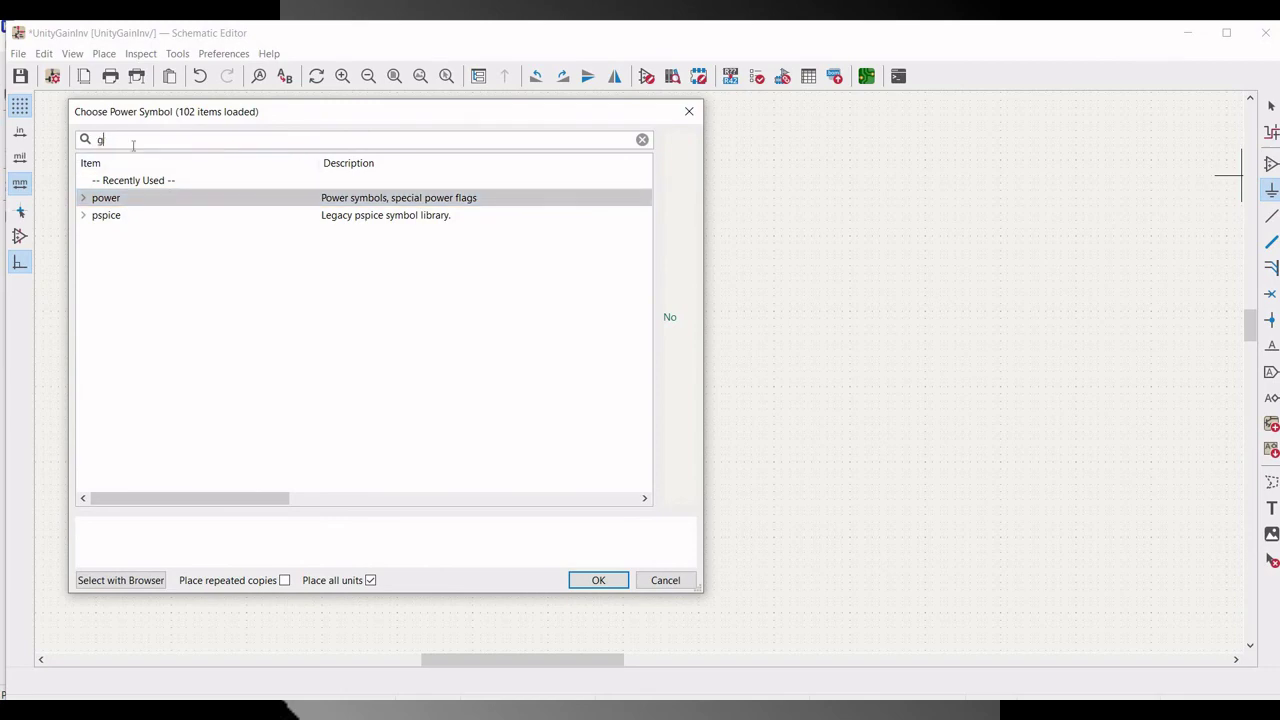
text(nd)
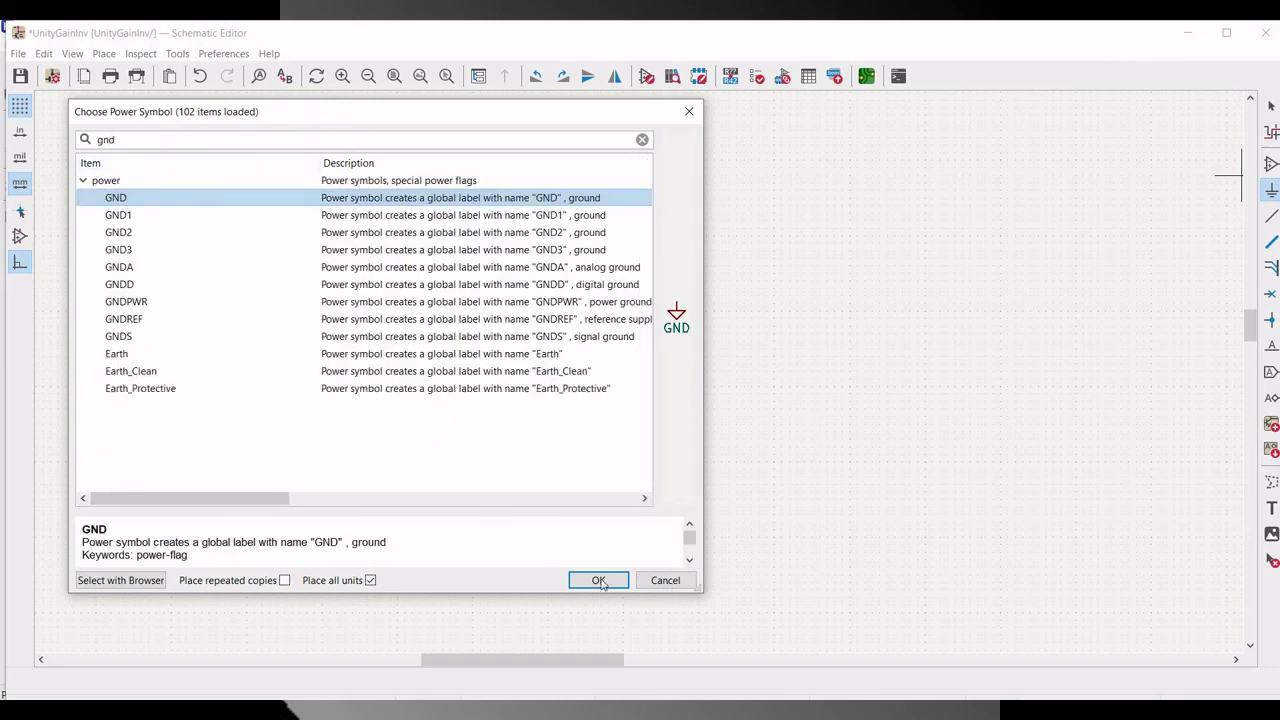
click(598, 581)
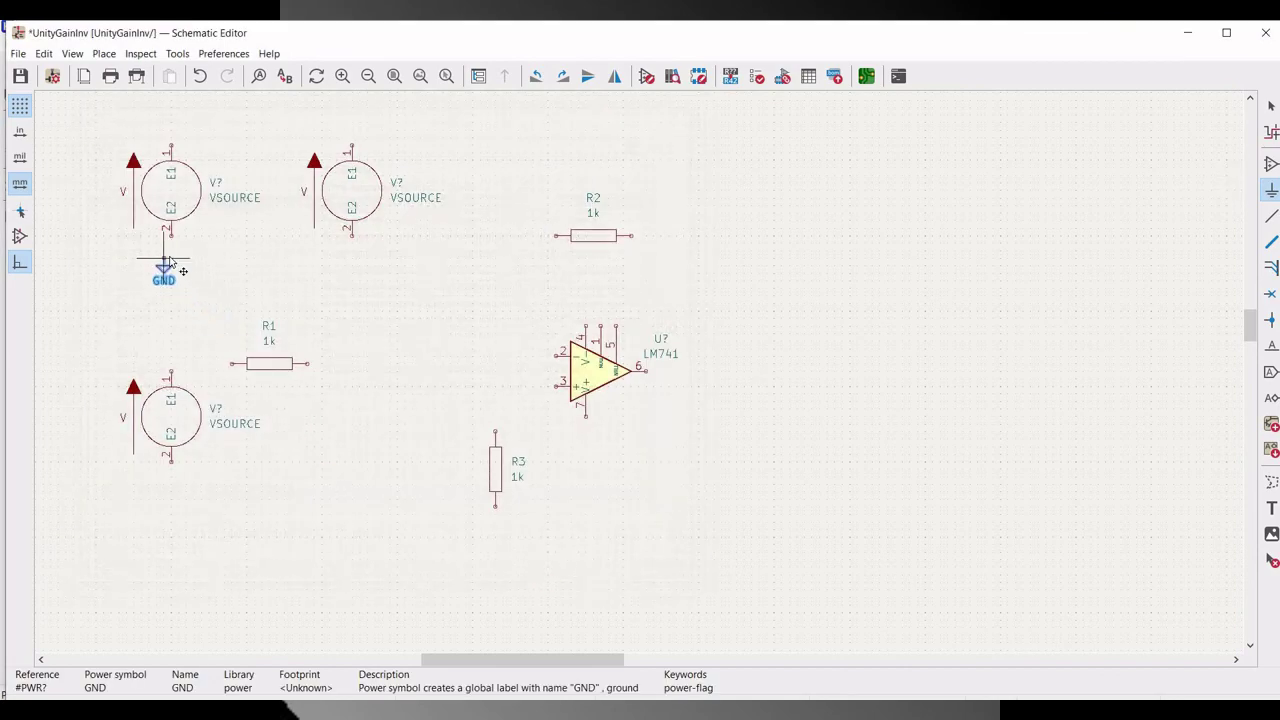
click(171, 262)
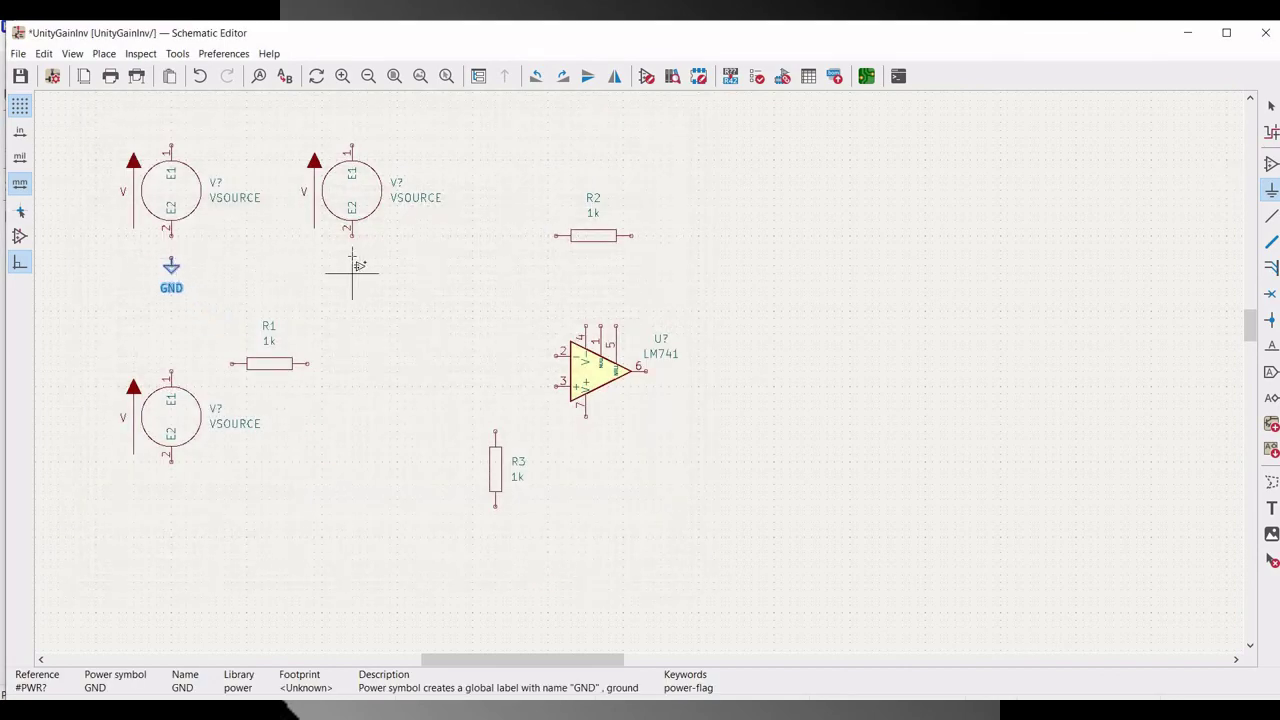
Step: Place GND power symbols below pin 2 of the second upper voltage source and of the source beside R1
click(352, 258)
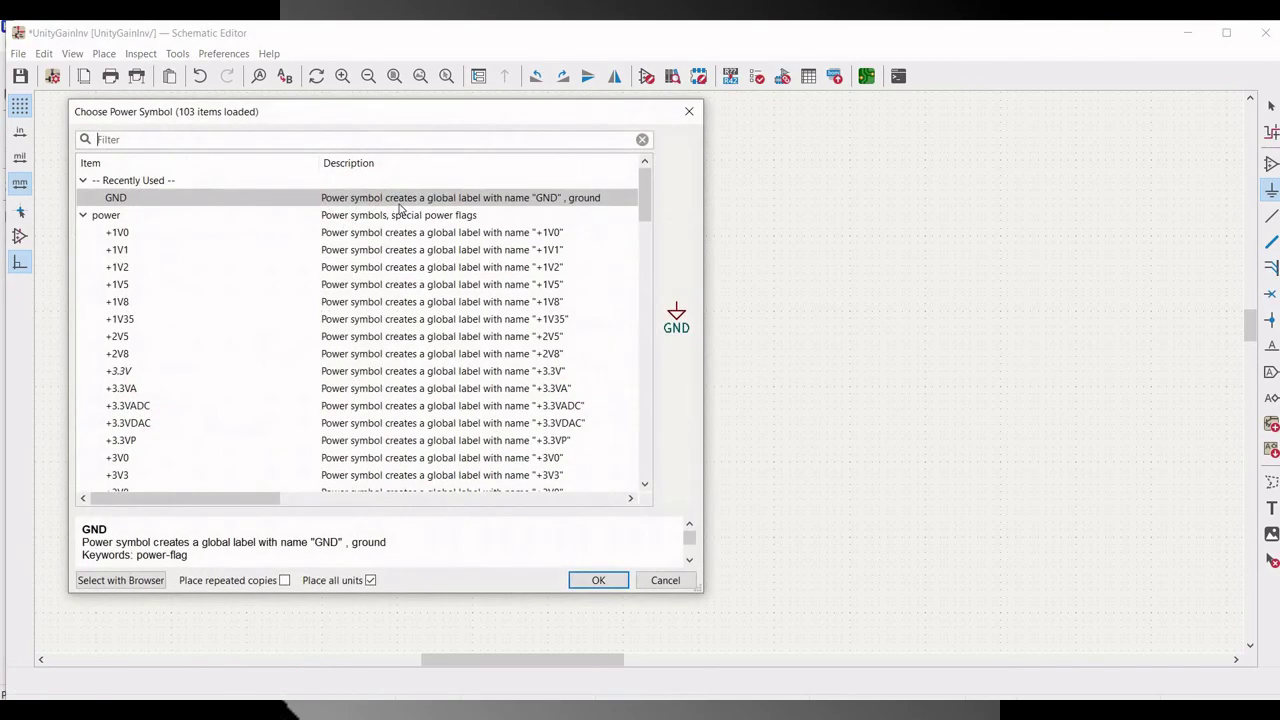
click(598, 582)
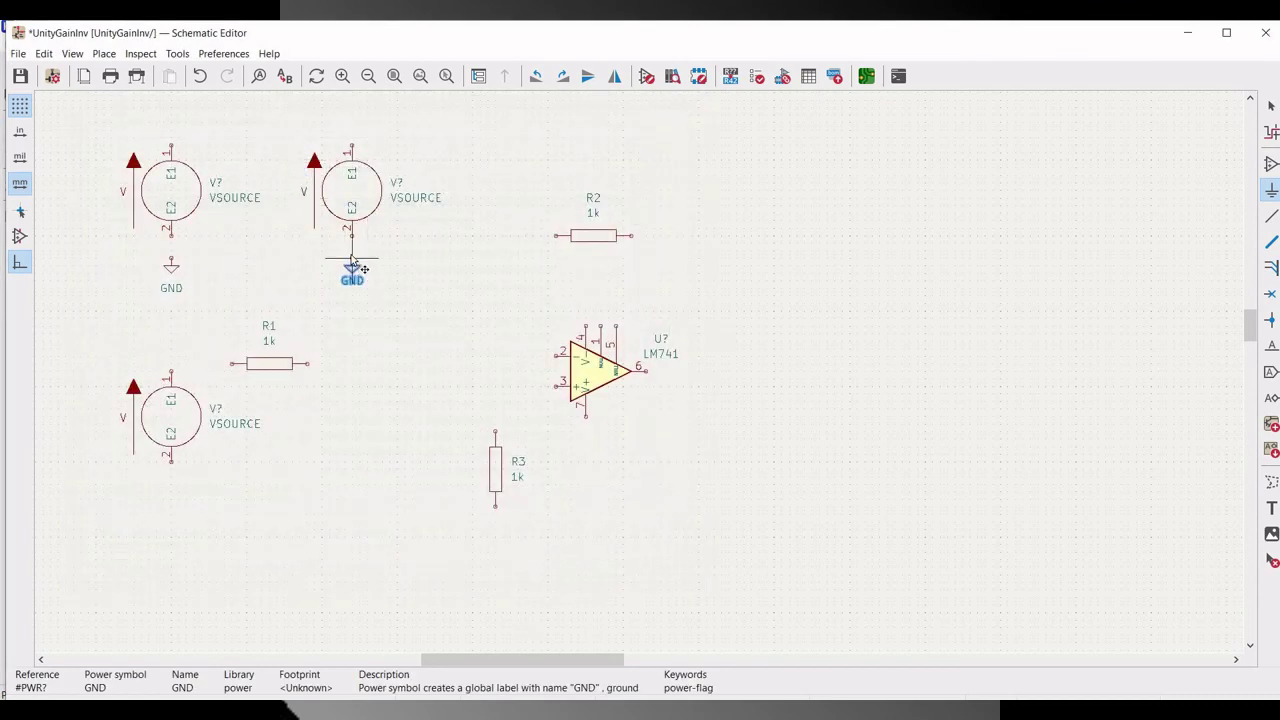
click(351, 259)
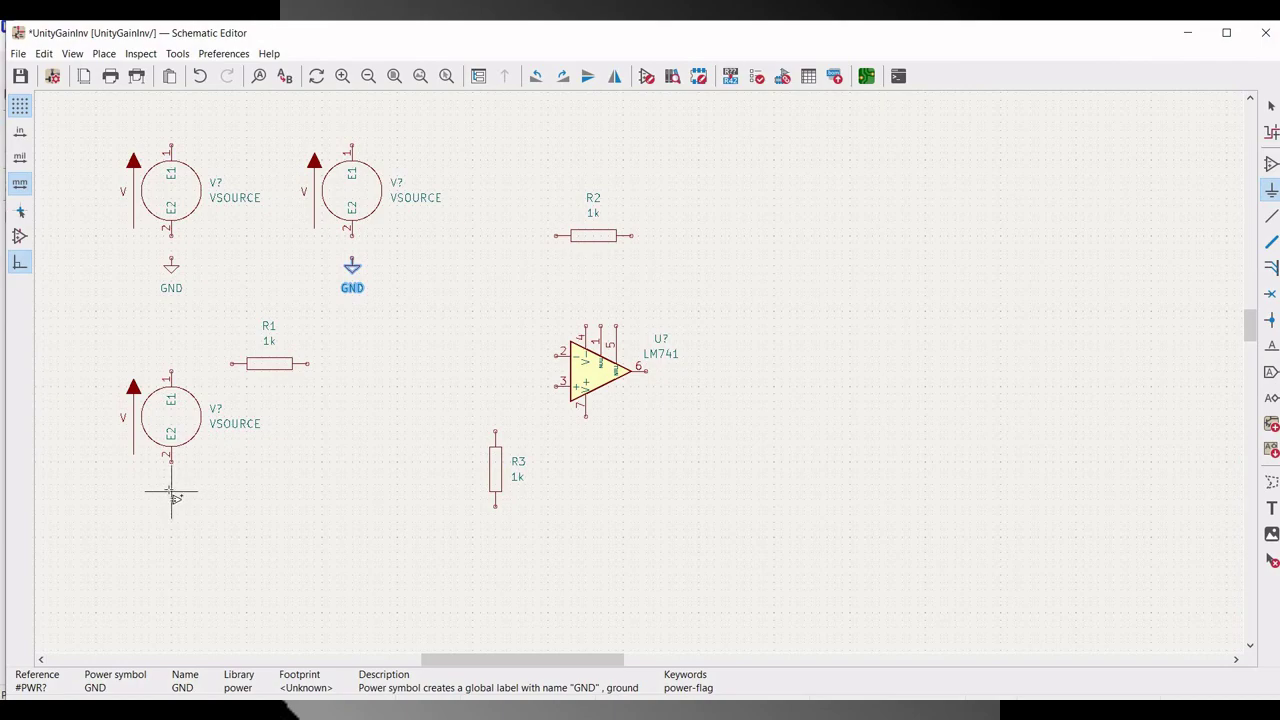
click(172, 492)
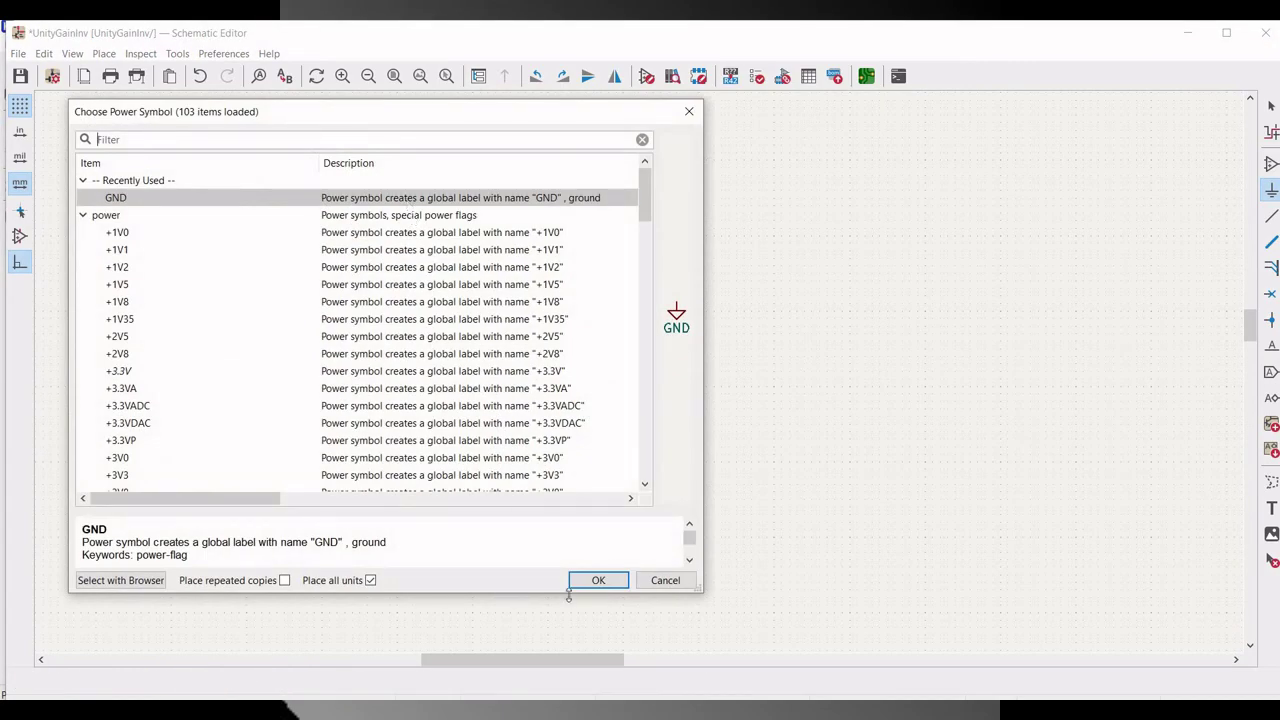
click(598, 580)
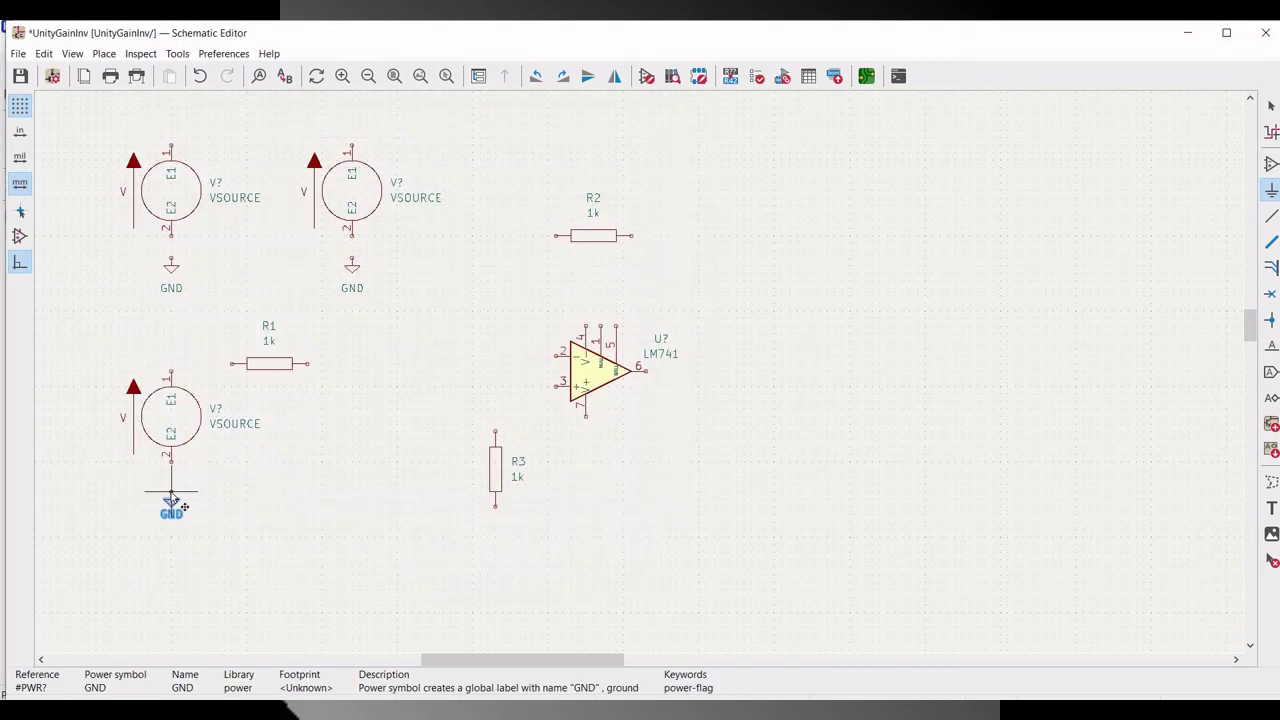
click(172, 498)
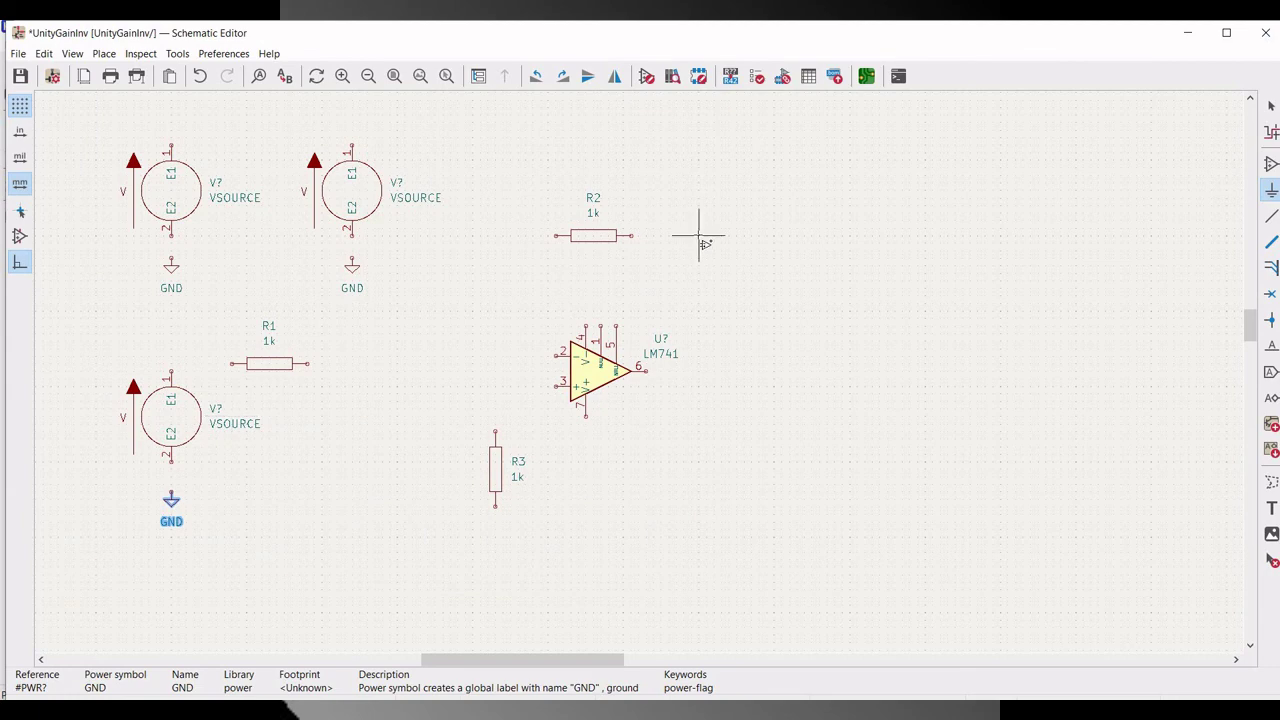
key(Escape)
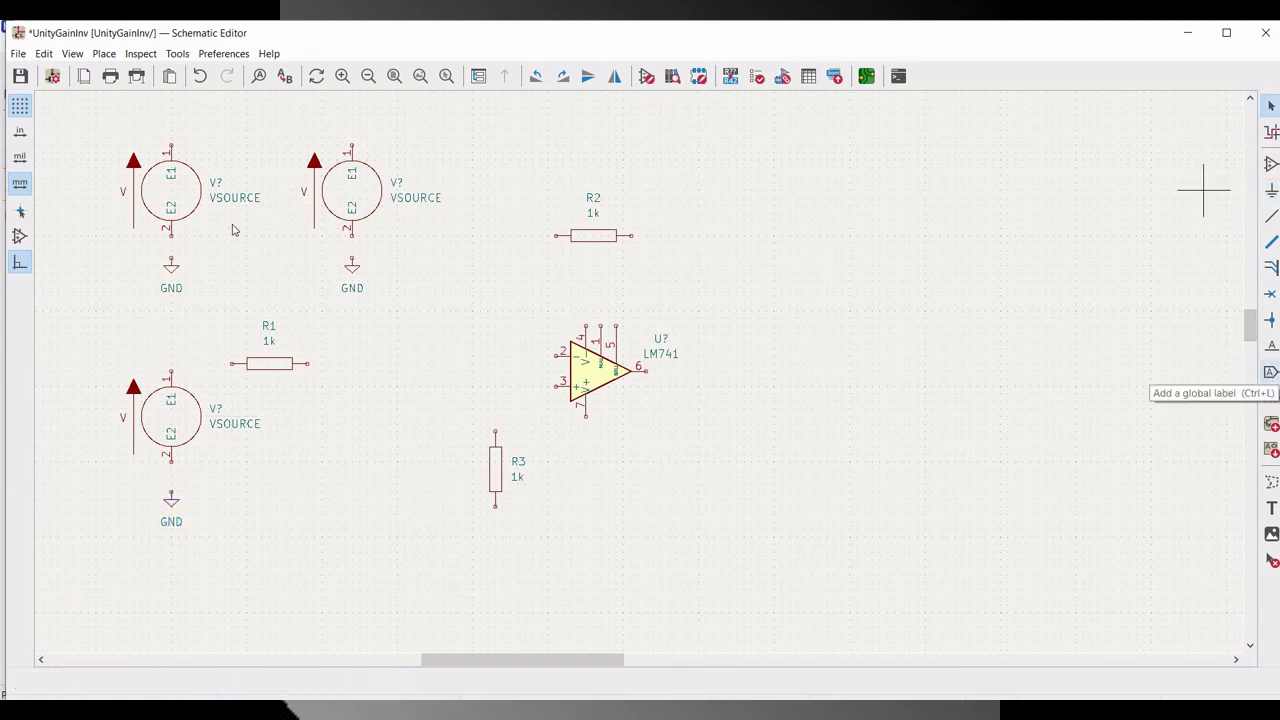
Step: Set the first upper voltage source's reference to Vdd and value to 0, and give its Spice model a DC value of 5
right_click(172, 206)
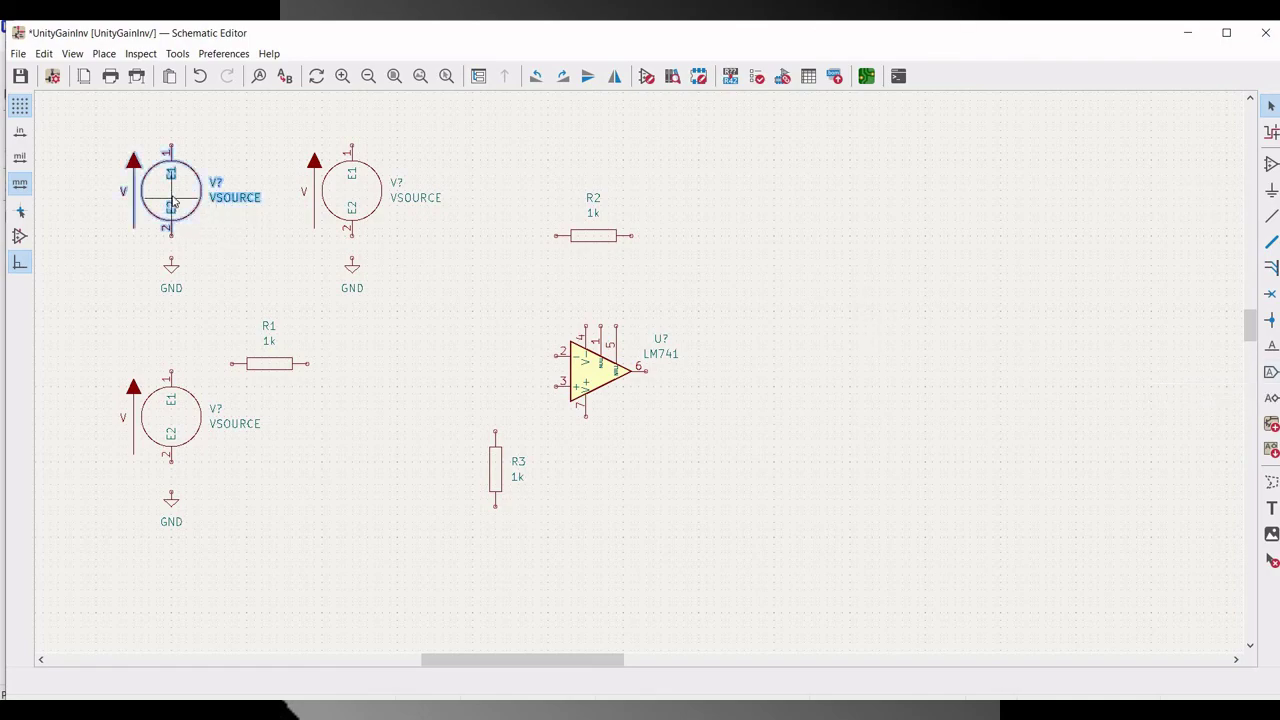
click(213, 326)
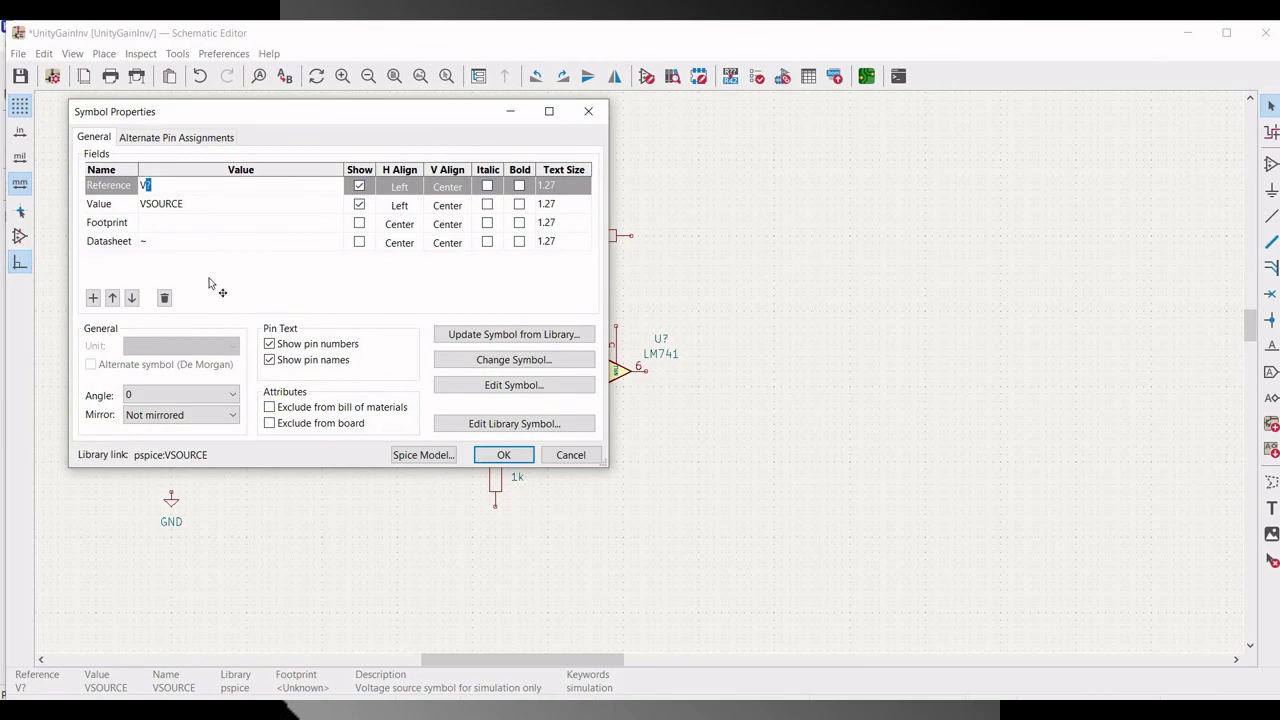
text(Vdd)
click(197, 205)
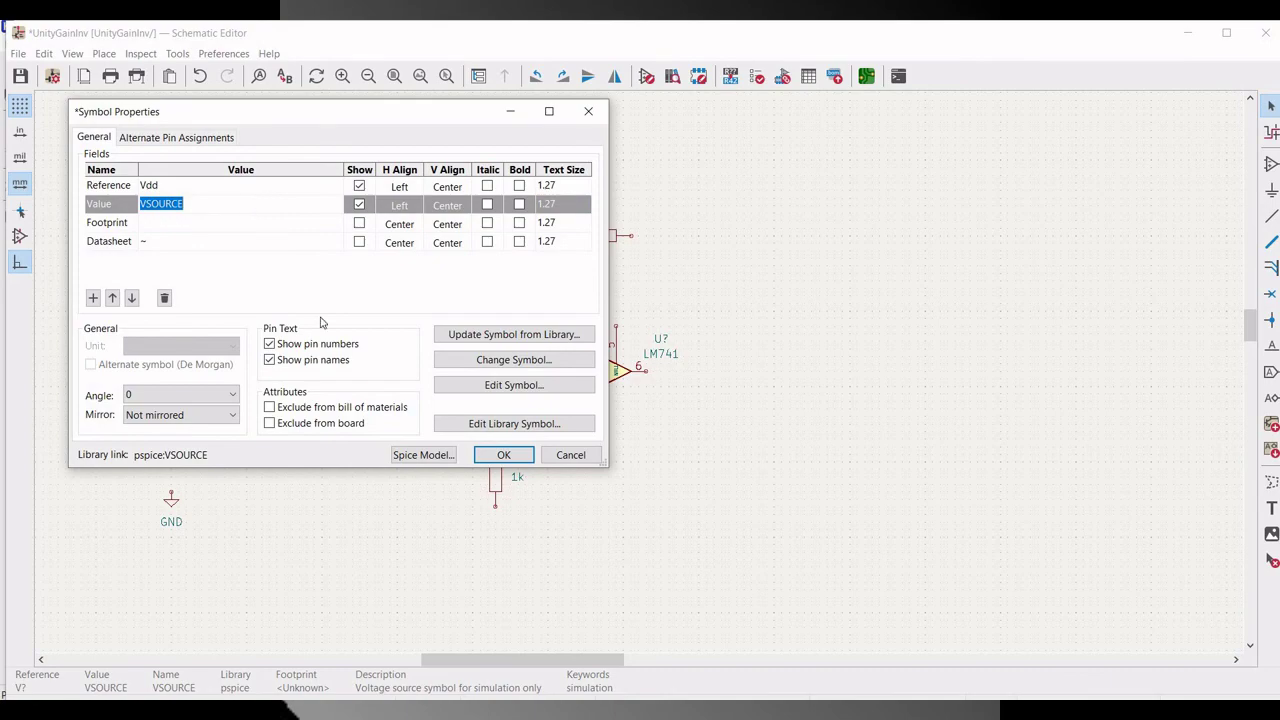
click(423, 455)
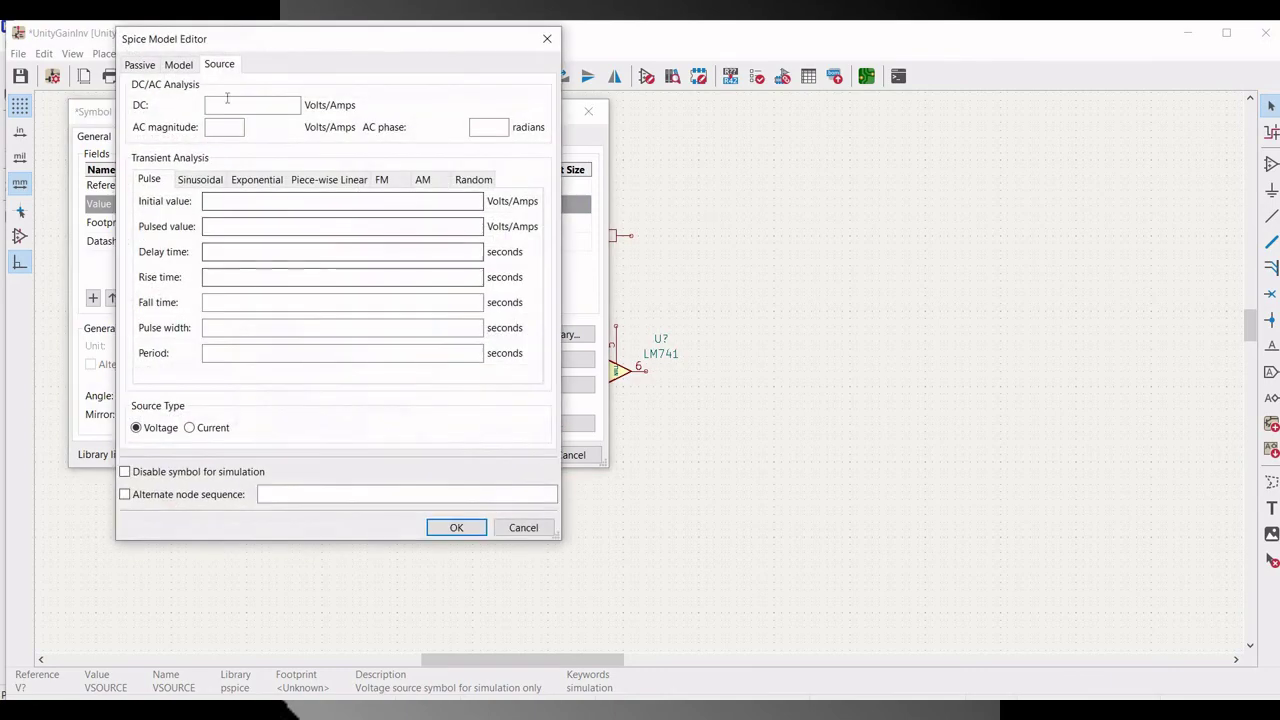
click(228, 104)
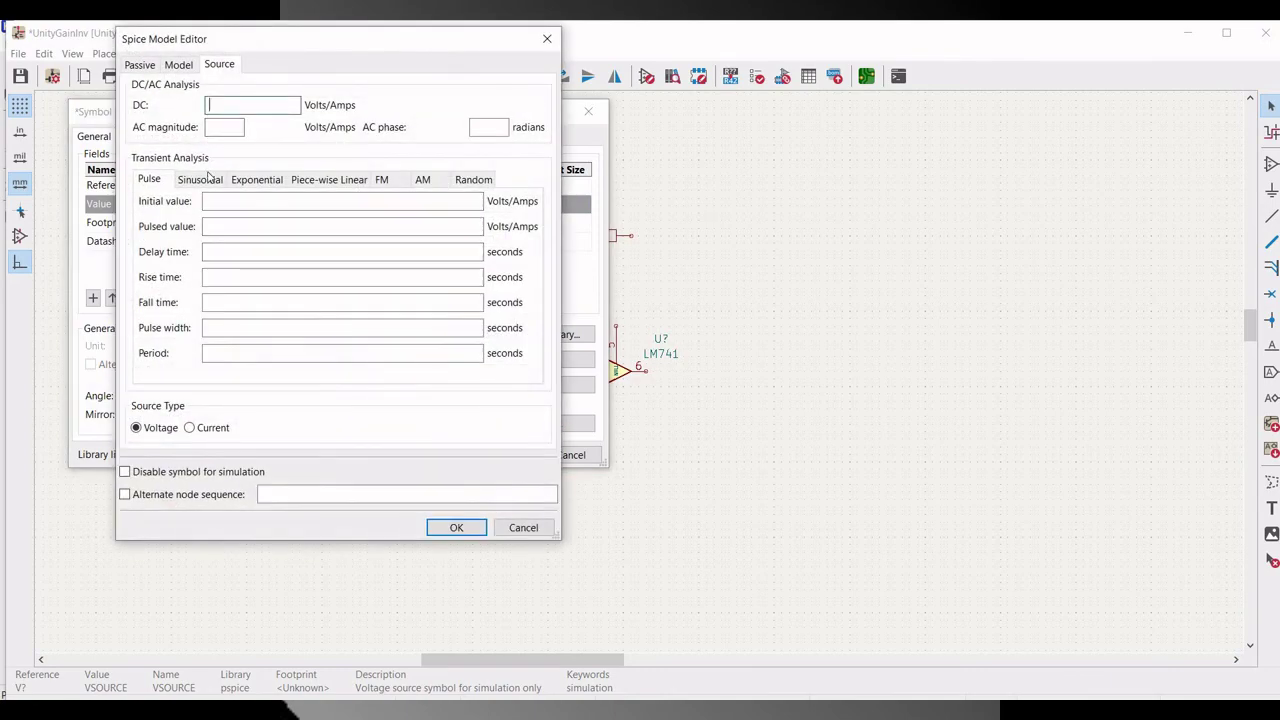
click(455, 527)
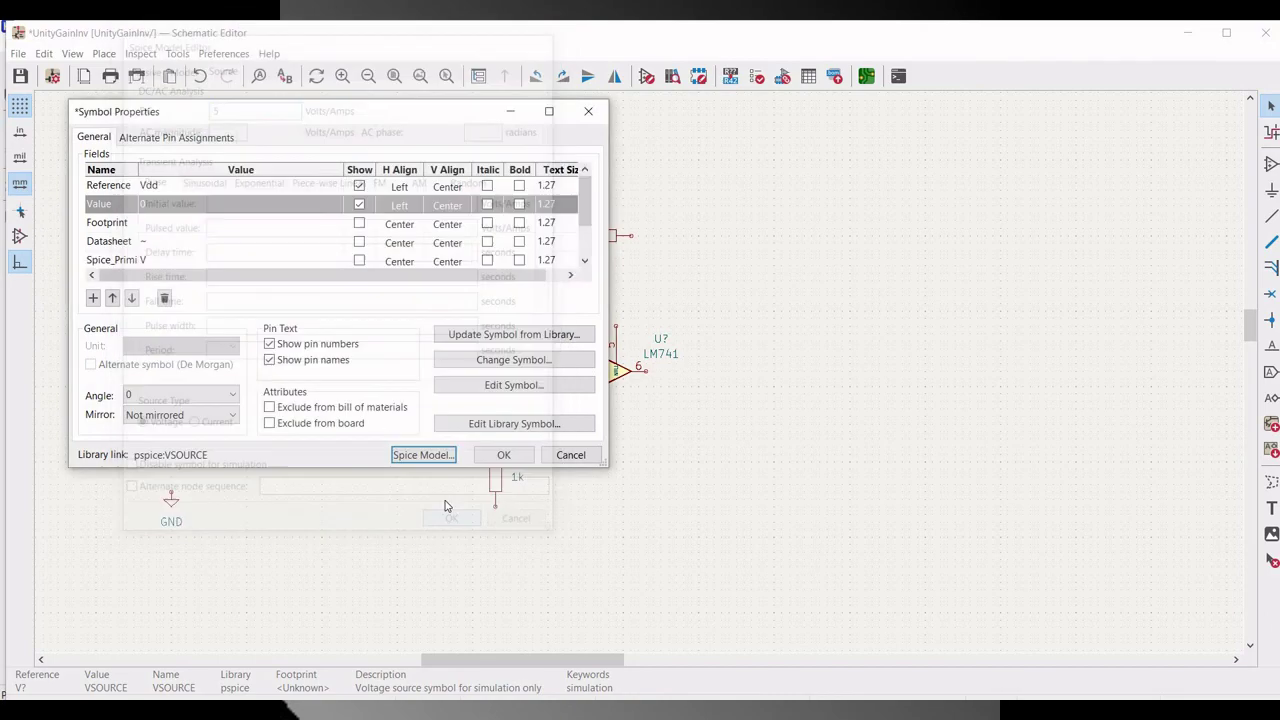
click(480, 458)
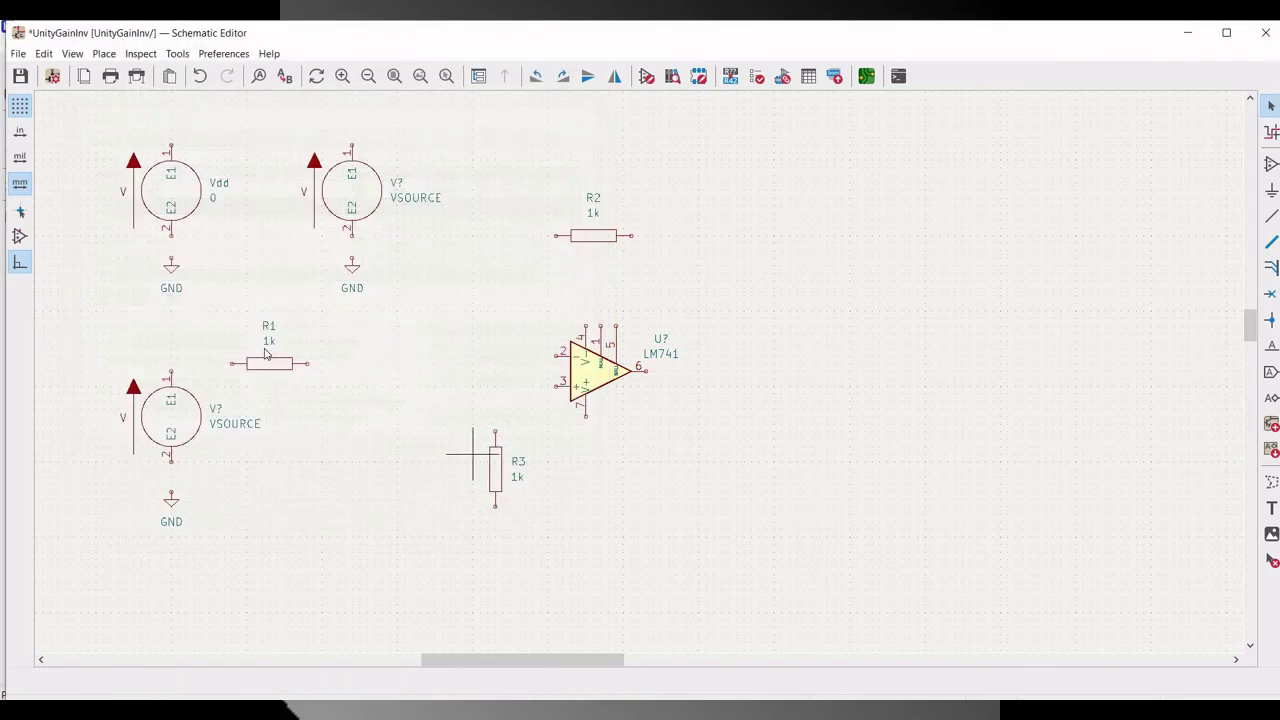
Step: Set the second upper voltage source's reference to Vss and its value to 0
right_click(372, 199)
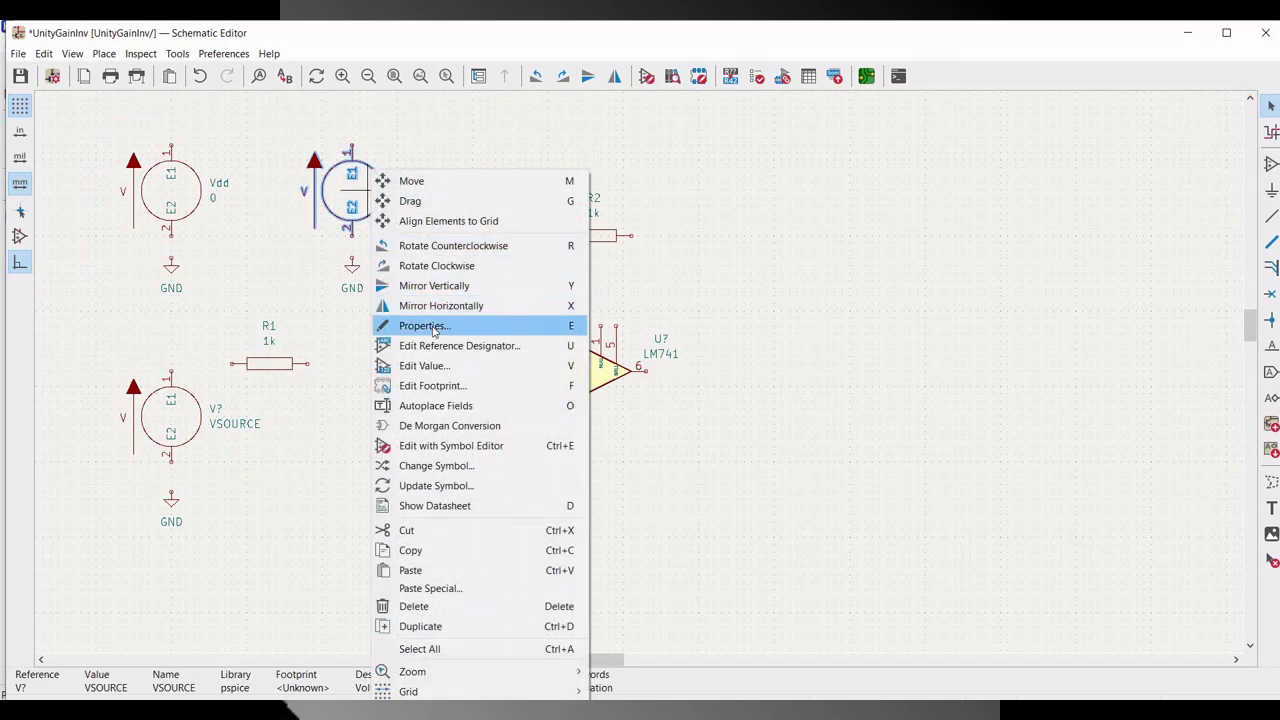
click(425, 326)
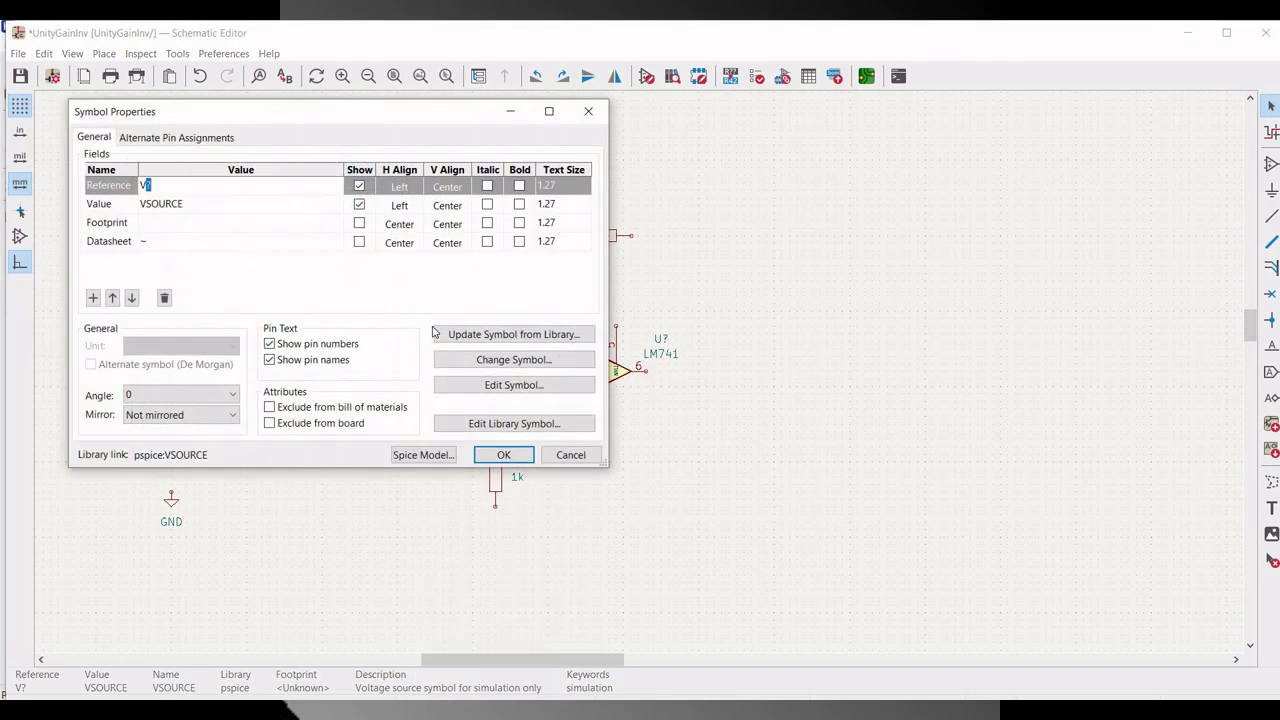
text(ss)
click(222, 204)
text(0)
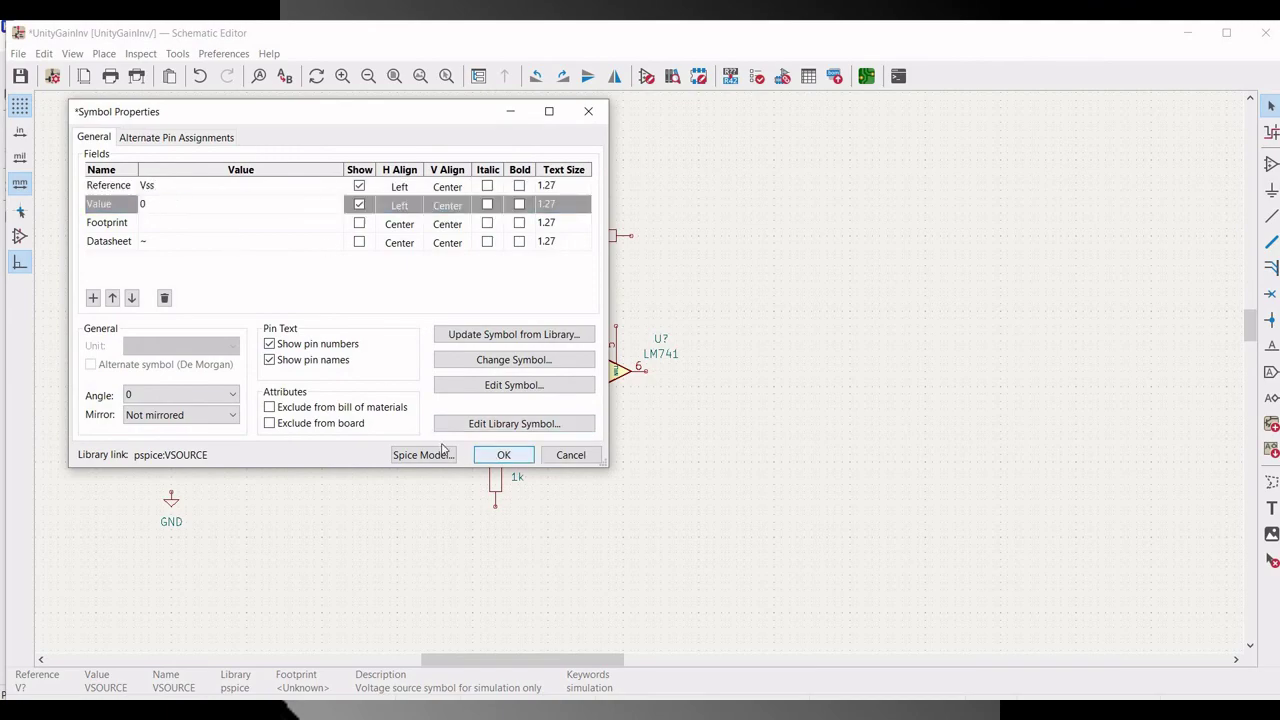
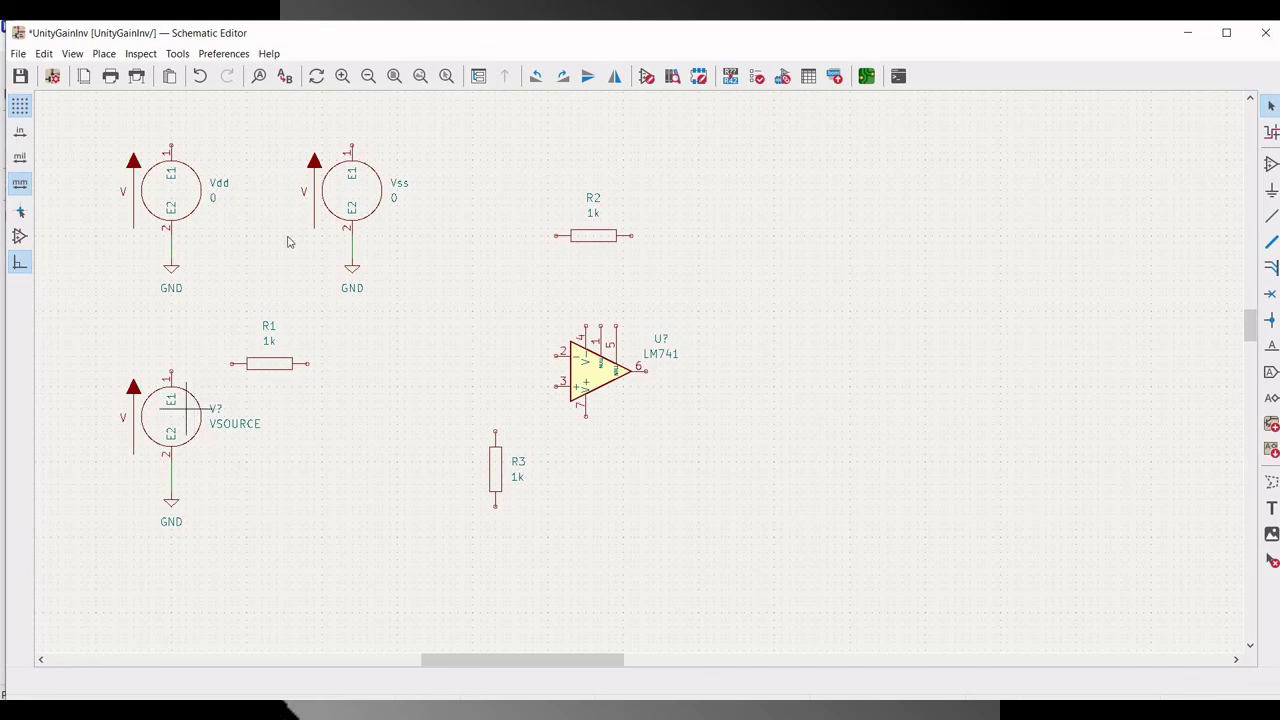
Step: Place Vdd global labels above pin 1 of the Vdd source and below pin 7 of the LM741
click(1271, 371)
click(521, 275)
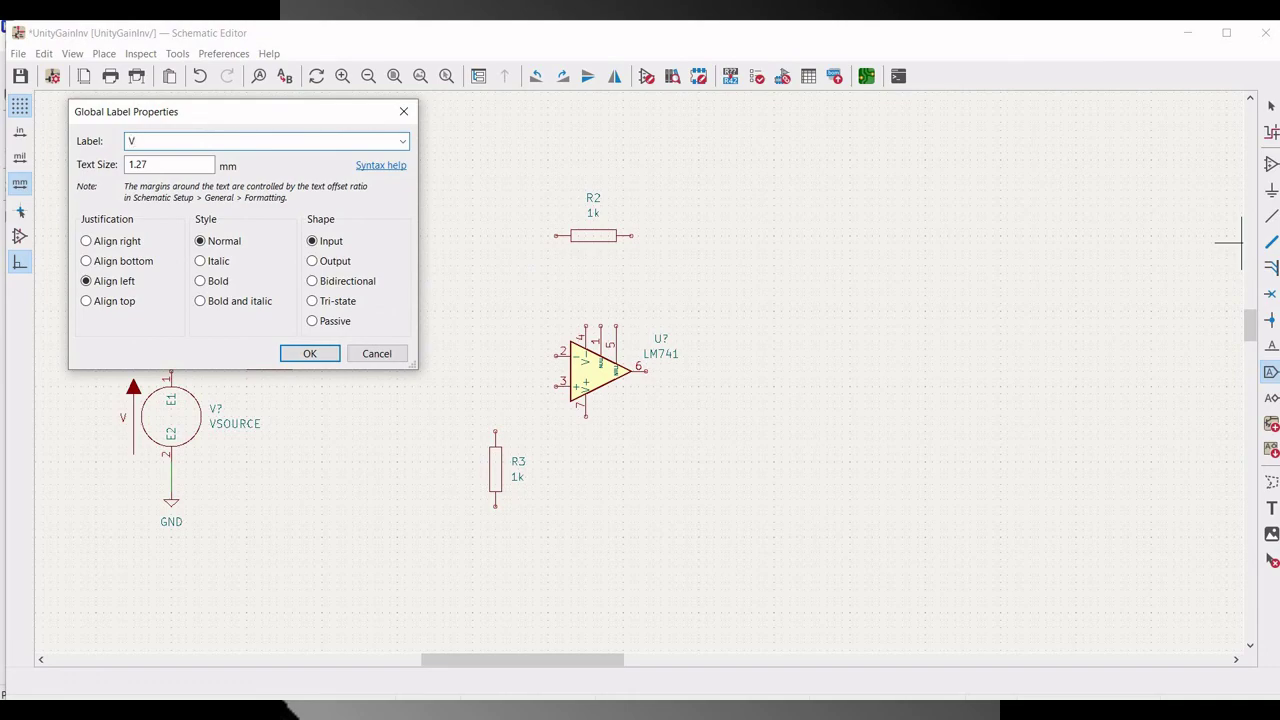
text(Vdd)
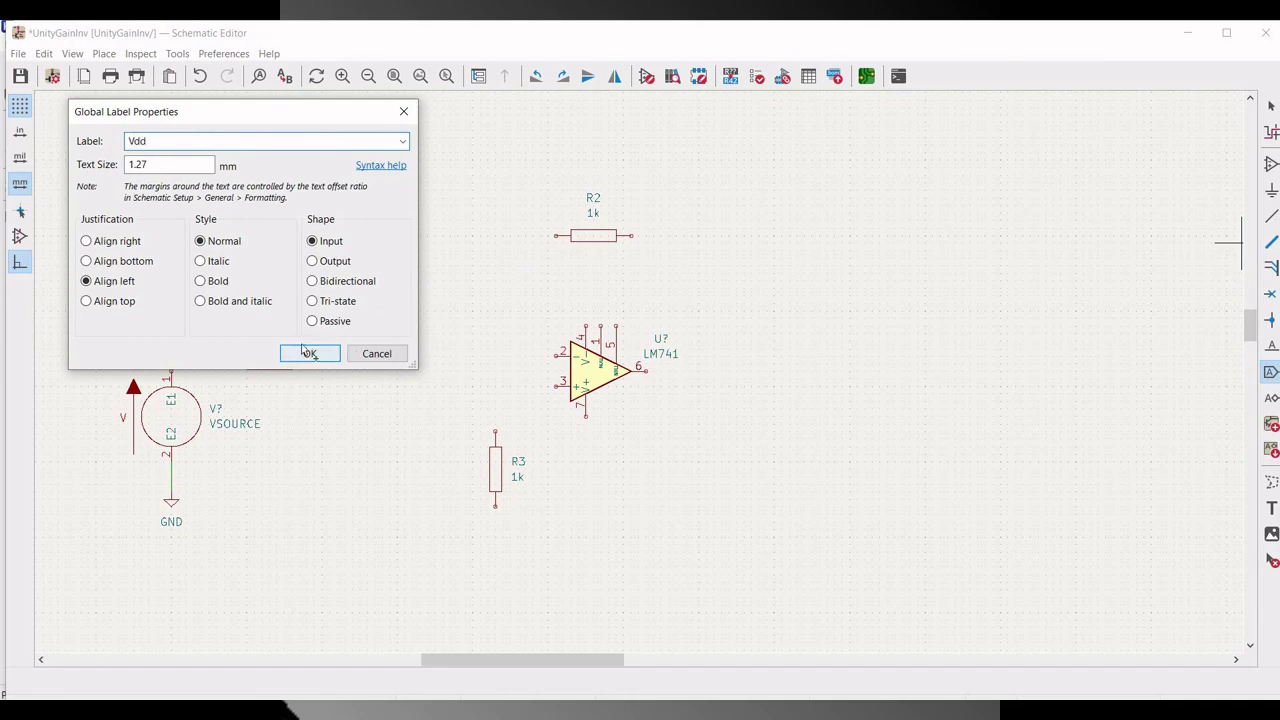
click(309, 353)
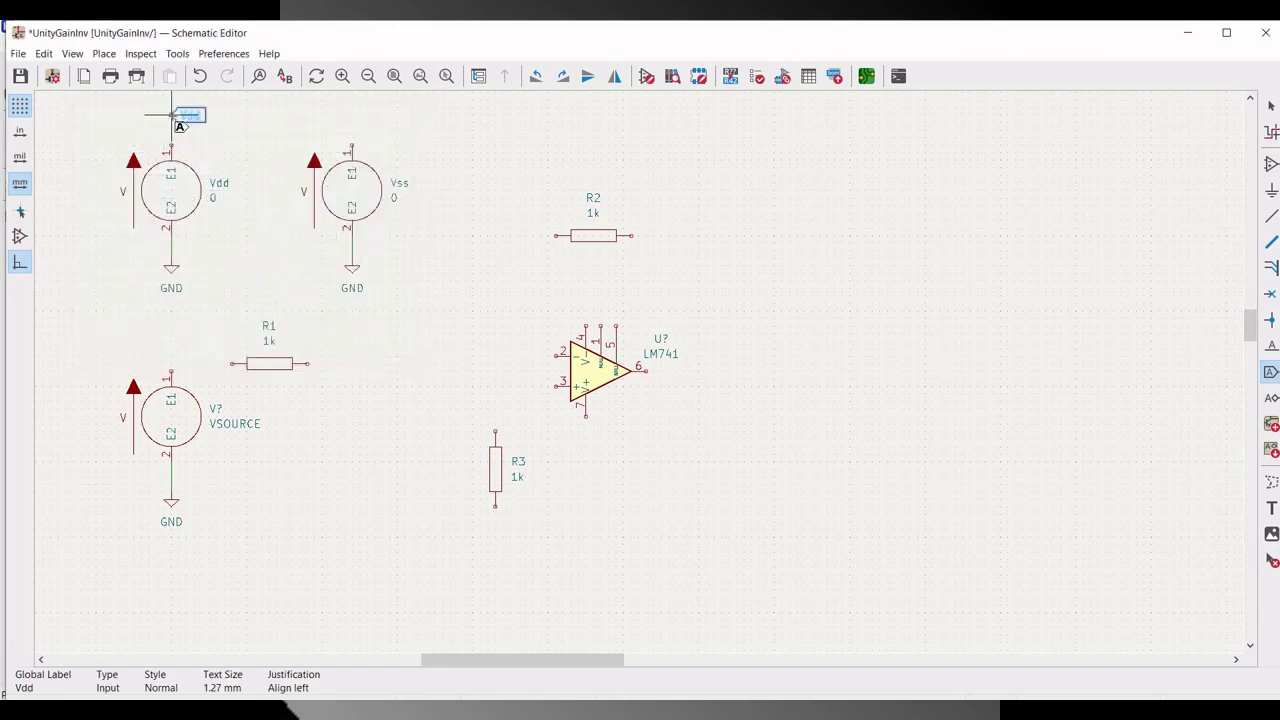
click(172, 114)
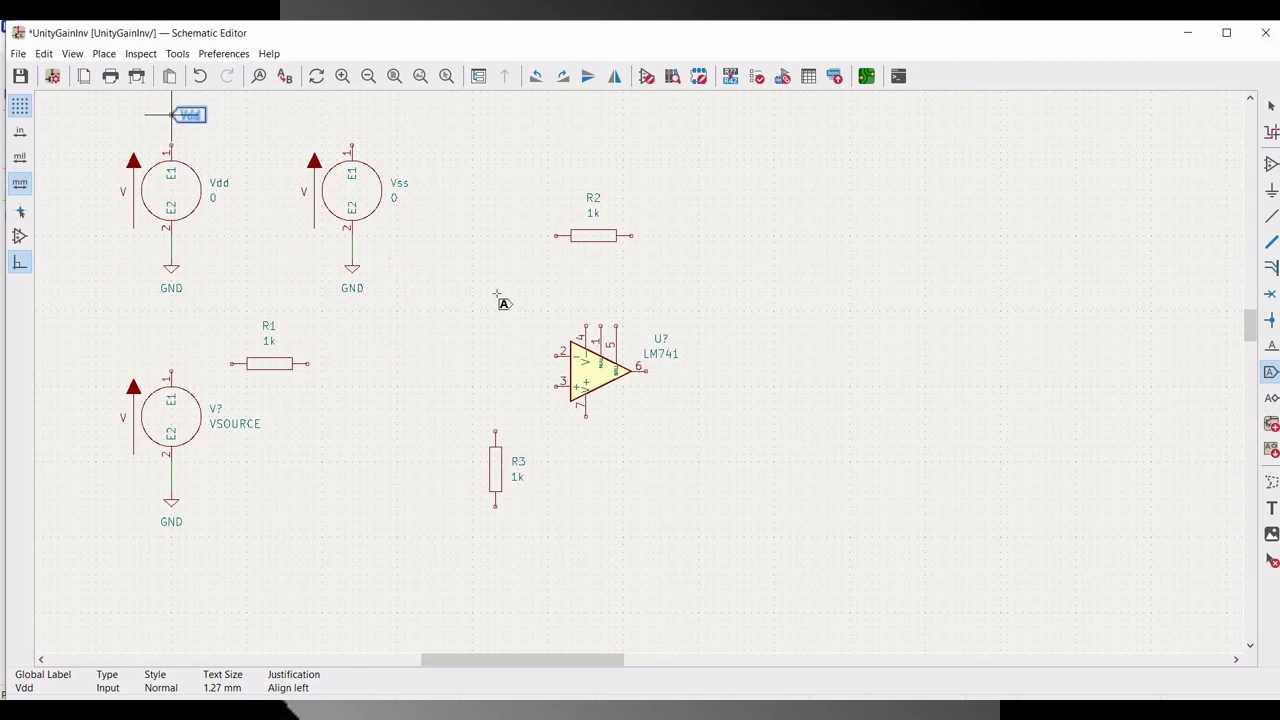
click(589, 454)
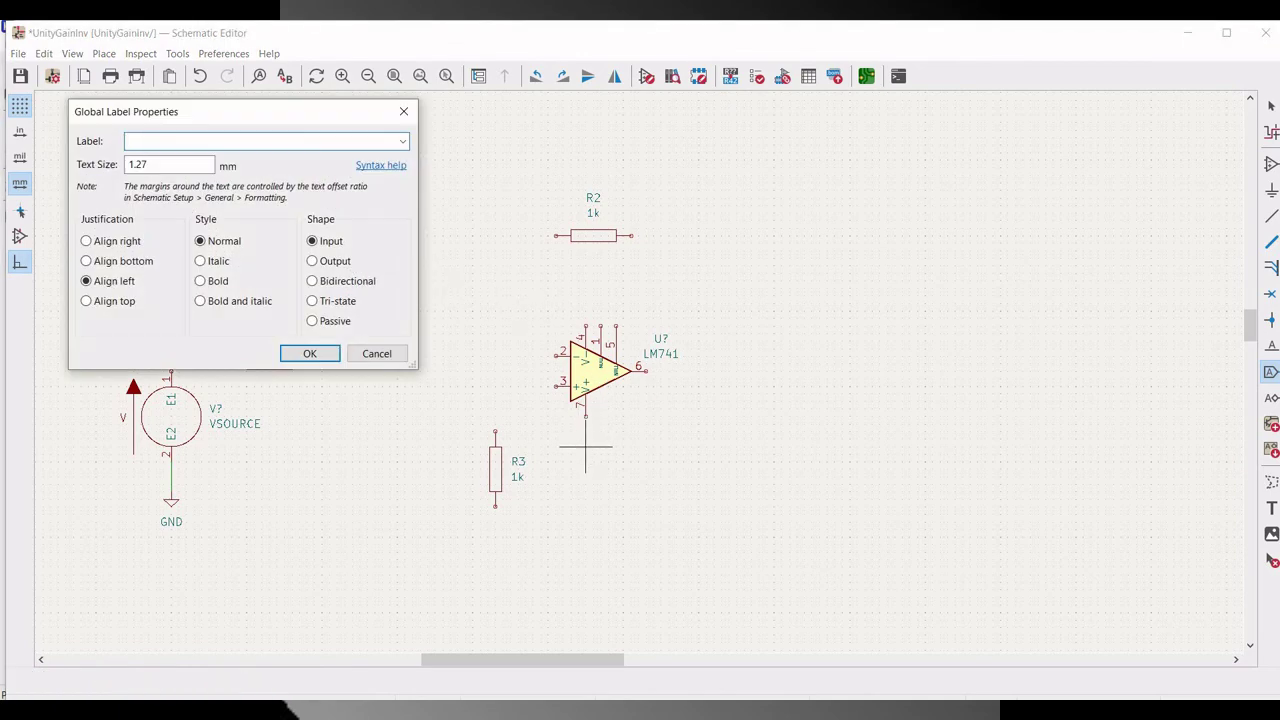
text(Vdd)
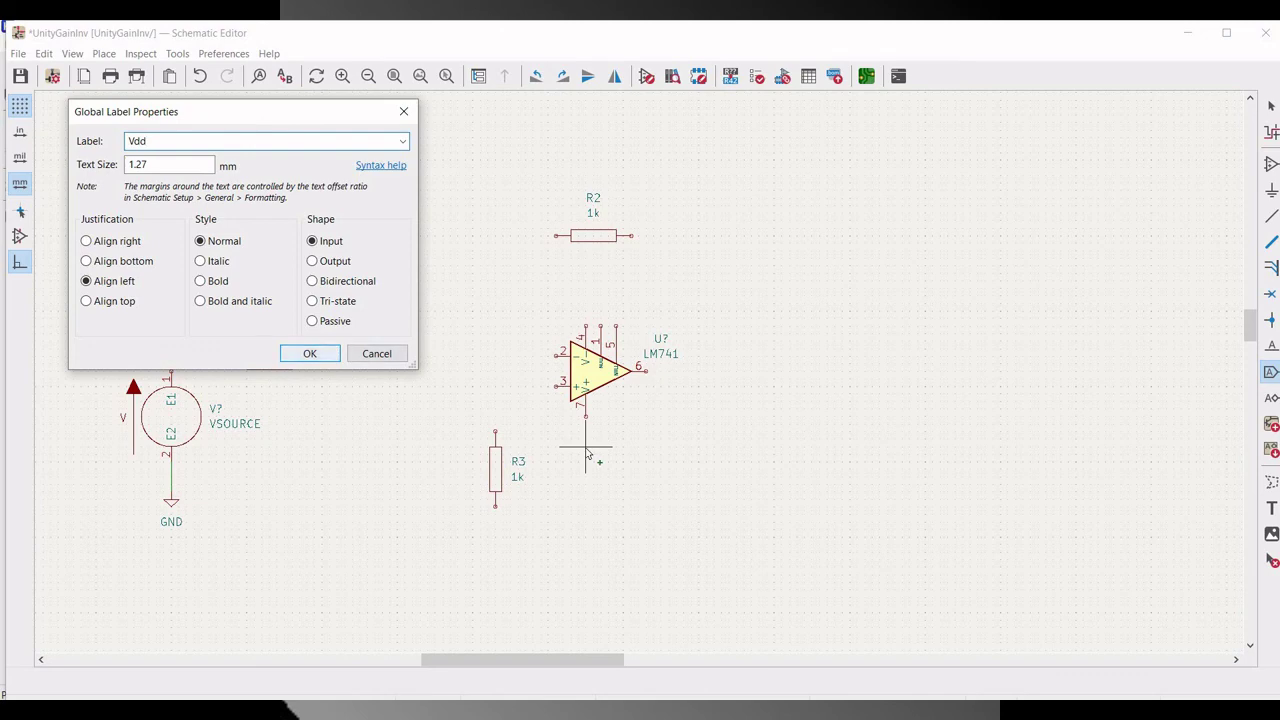
click(310, 353)
click(591, 456)
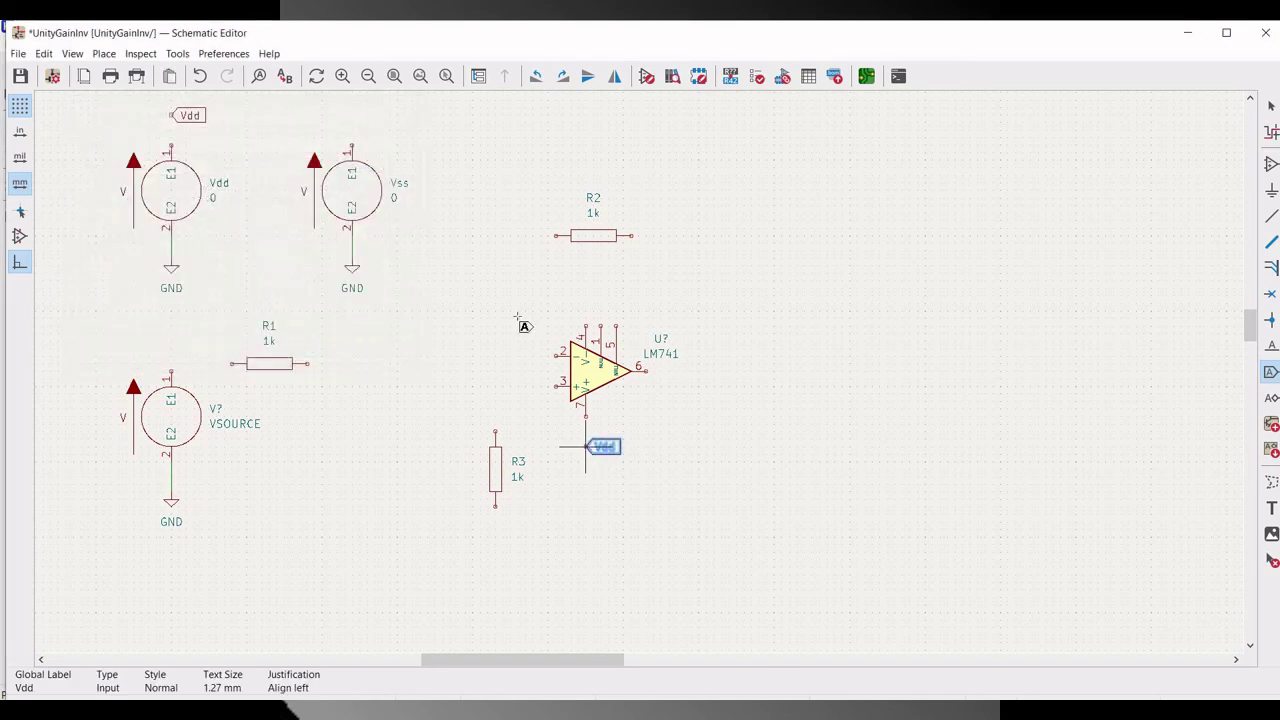
Step: Place Vss global labels above pin 1 of the Vss source and above pin 4 of the LM741
click(352, 118)
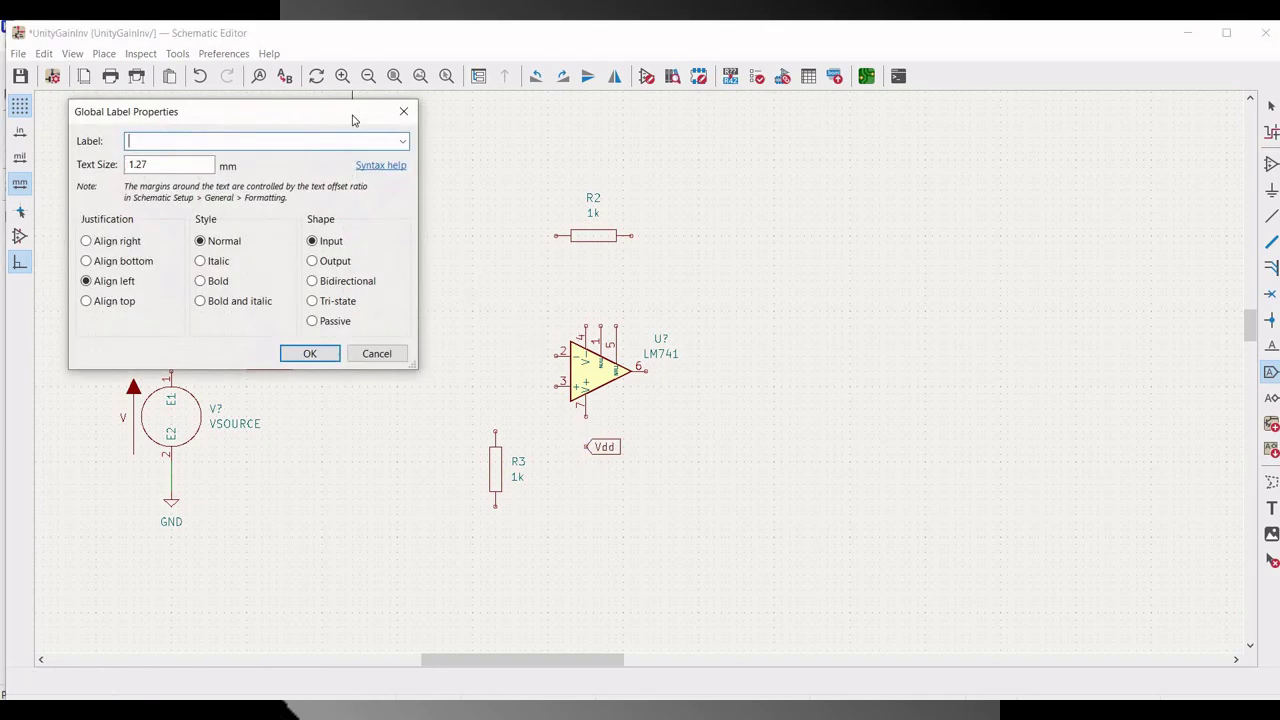
text(Vss)
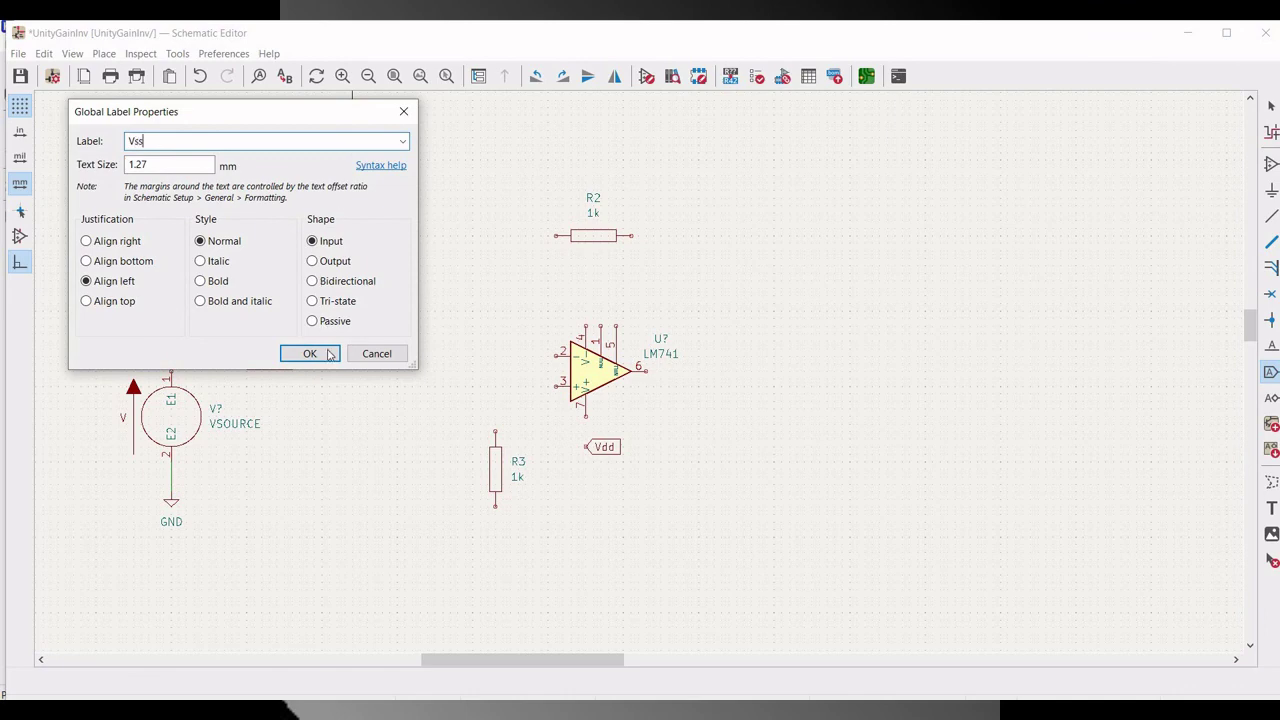
key(Return)
click(352, 115)
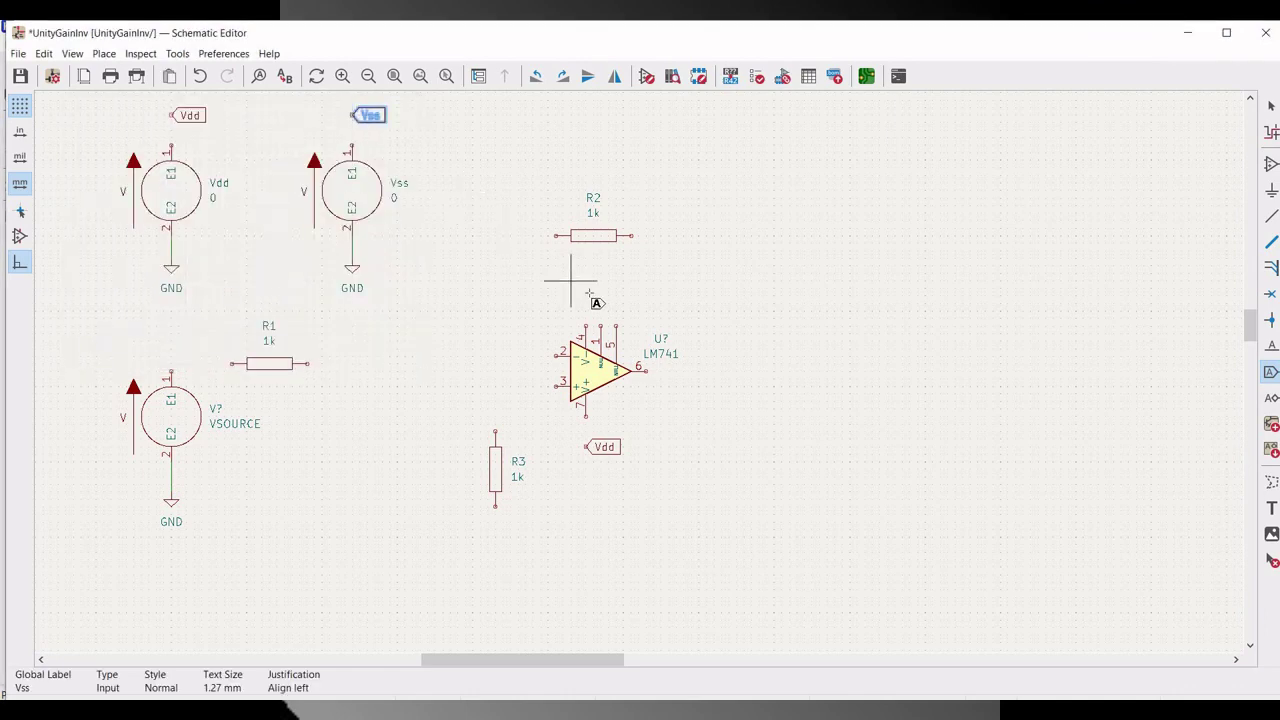
click(589, 297)
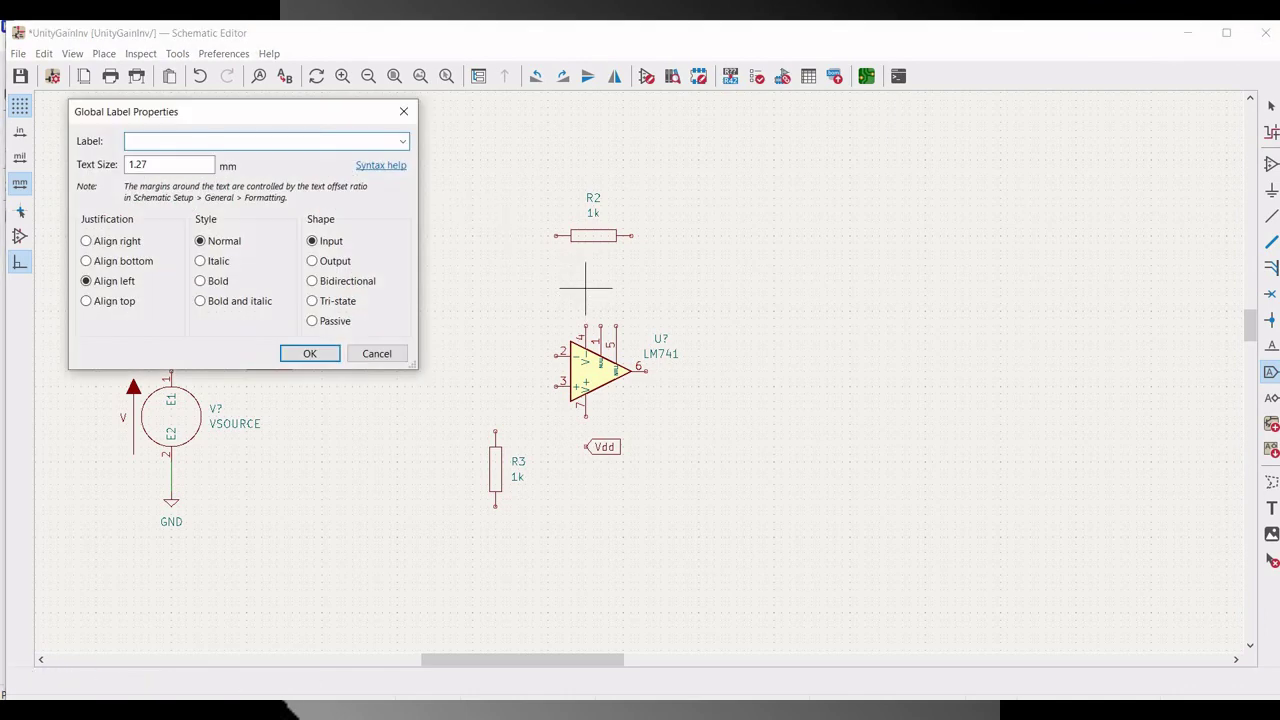
text(Vss)
key(Return)
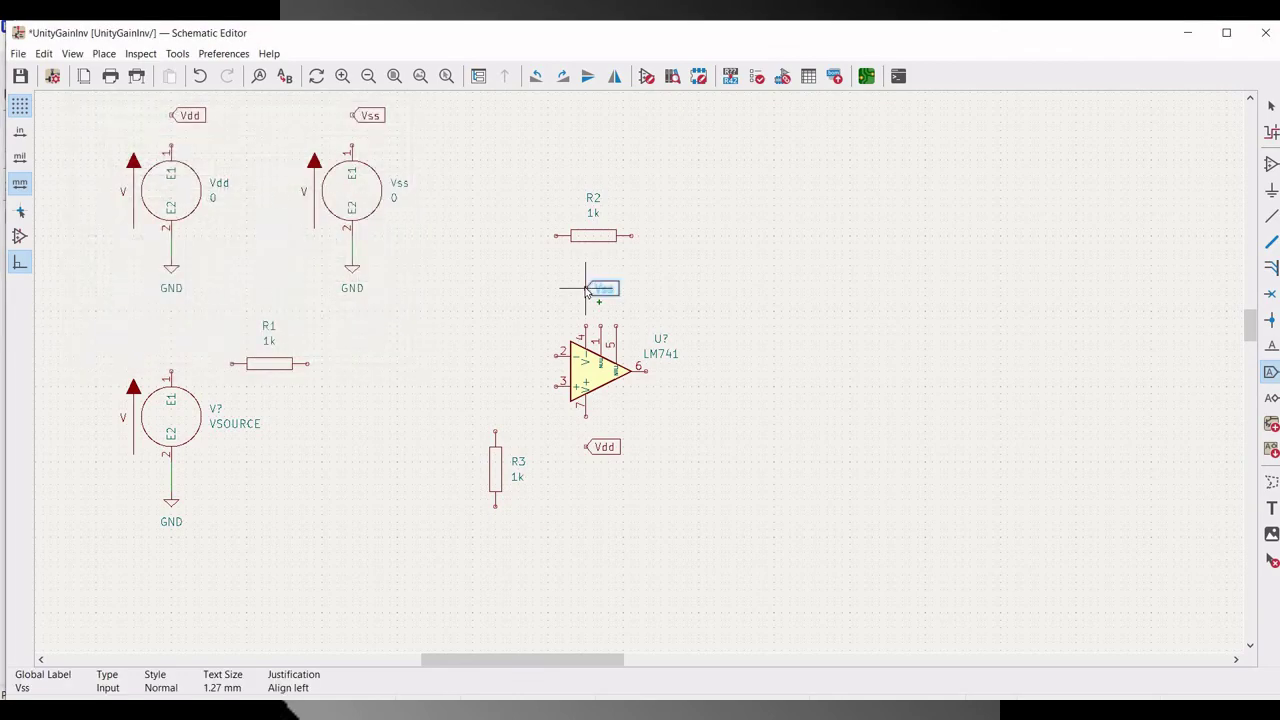
click(587, 289)
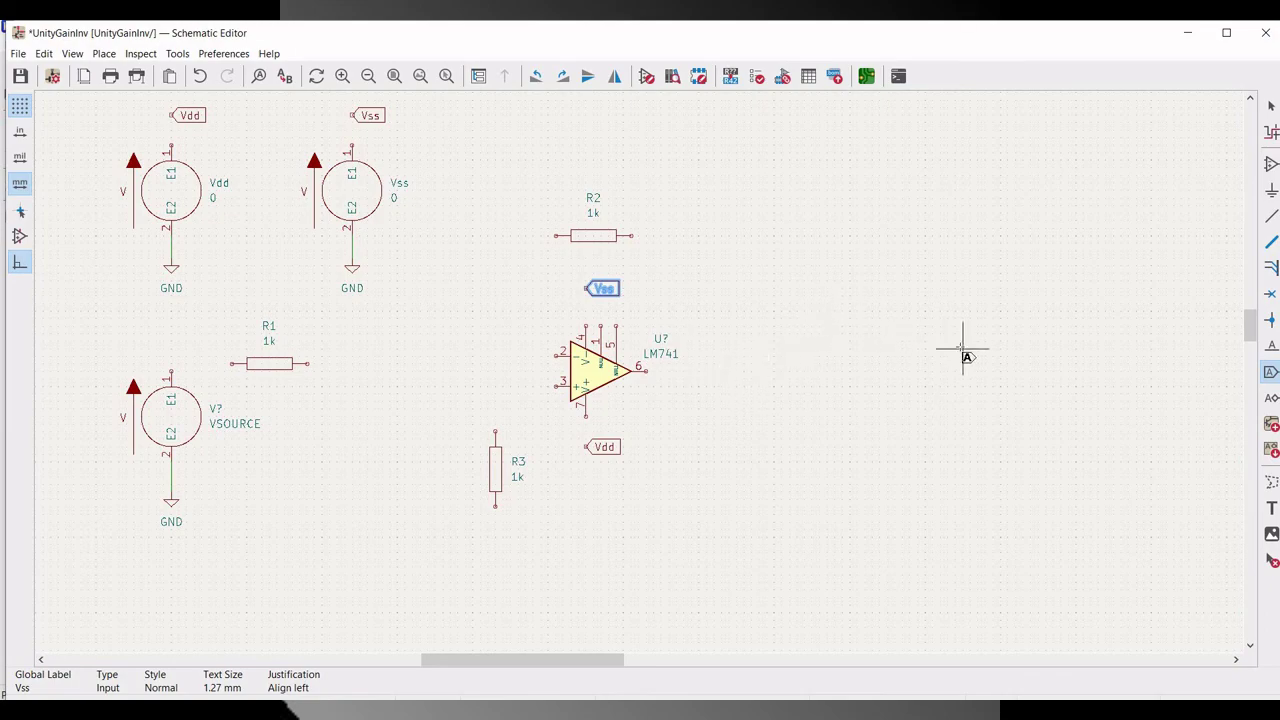
key(Escape)
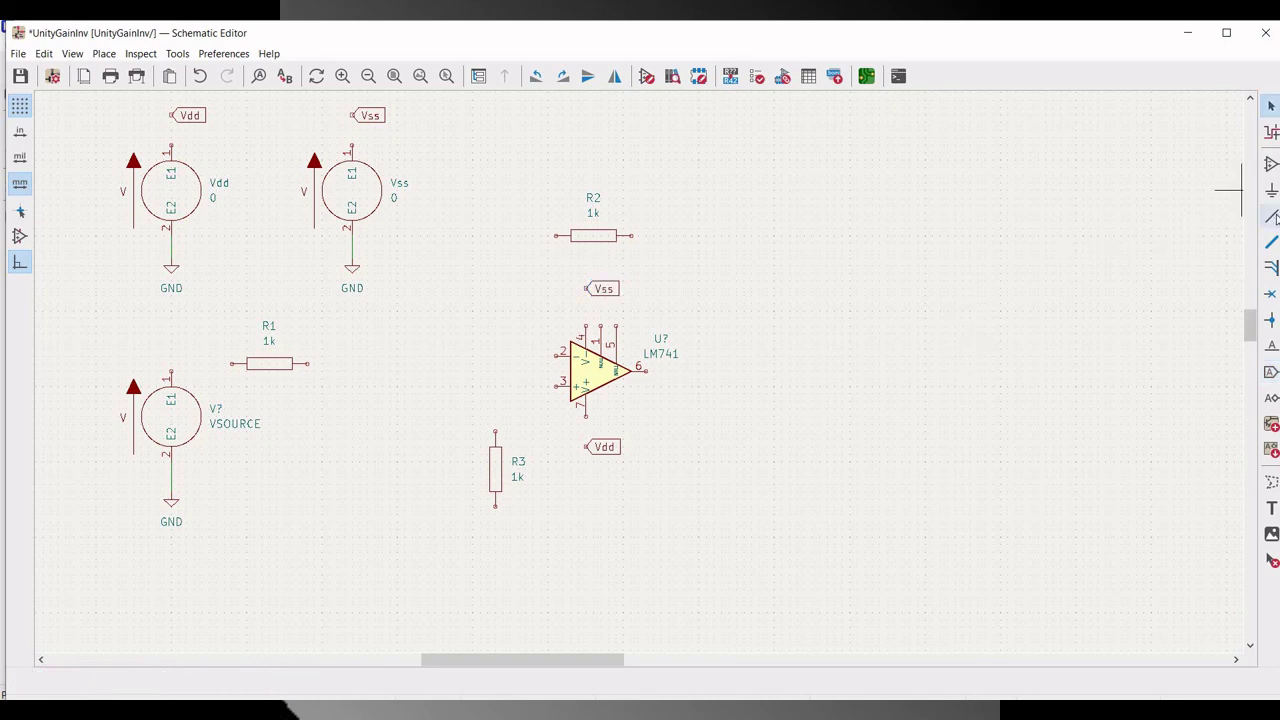
Step: Wire the Vdd and Vss labels above the two upper sources to pin 1 of each source
click(1271, 216)
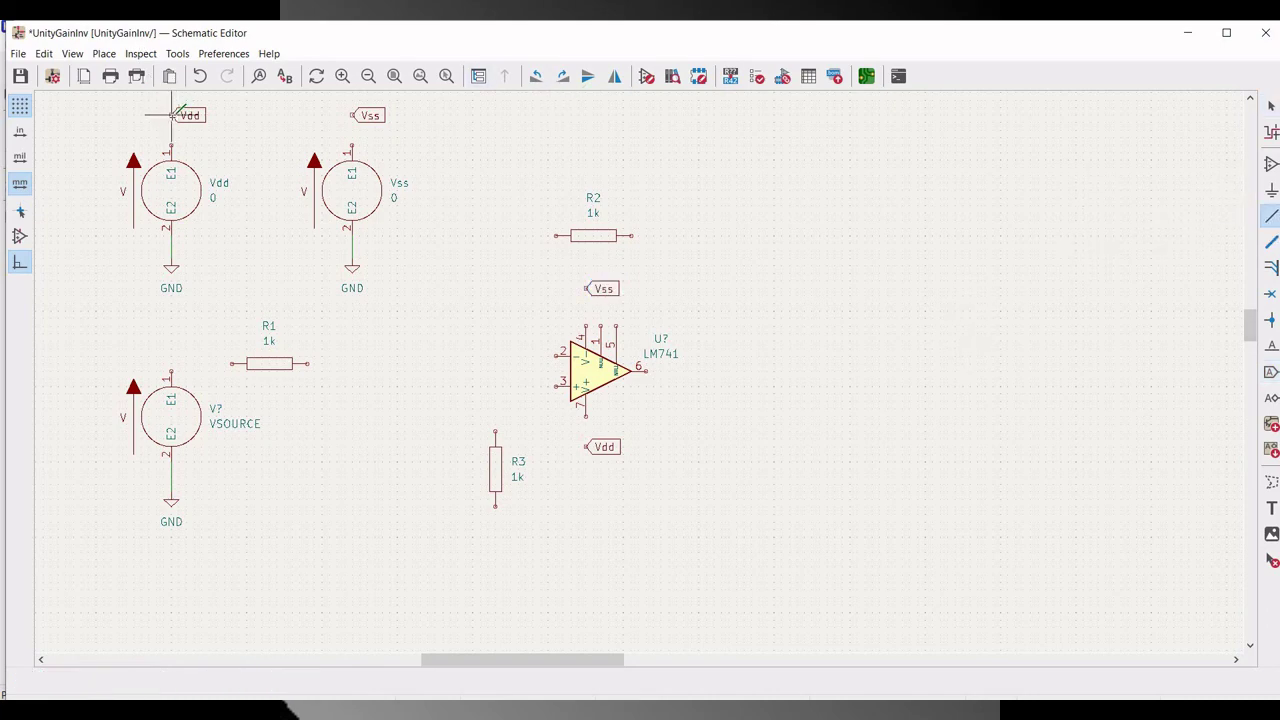
click(172, 115)
click(171, 149)
click(352, 115)
click(352, 149)
Step: Wire the Vss label to pin 4 and the Vdd label to pin 7 of the LM741
click(586, 288)
click(586, 326)
click(586, 440)
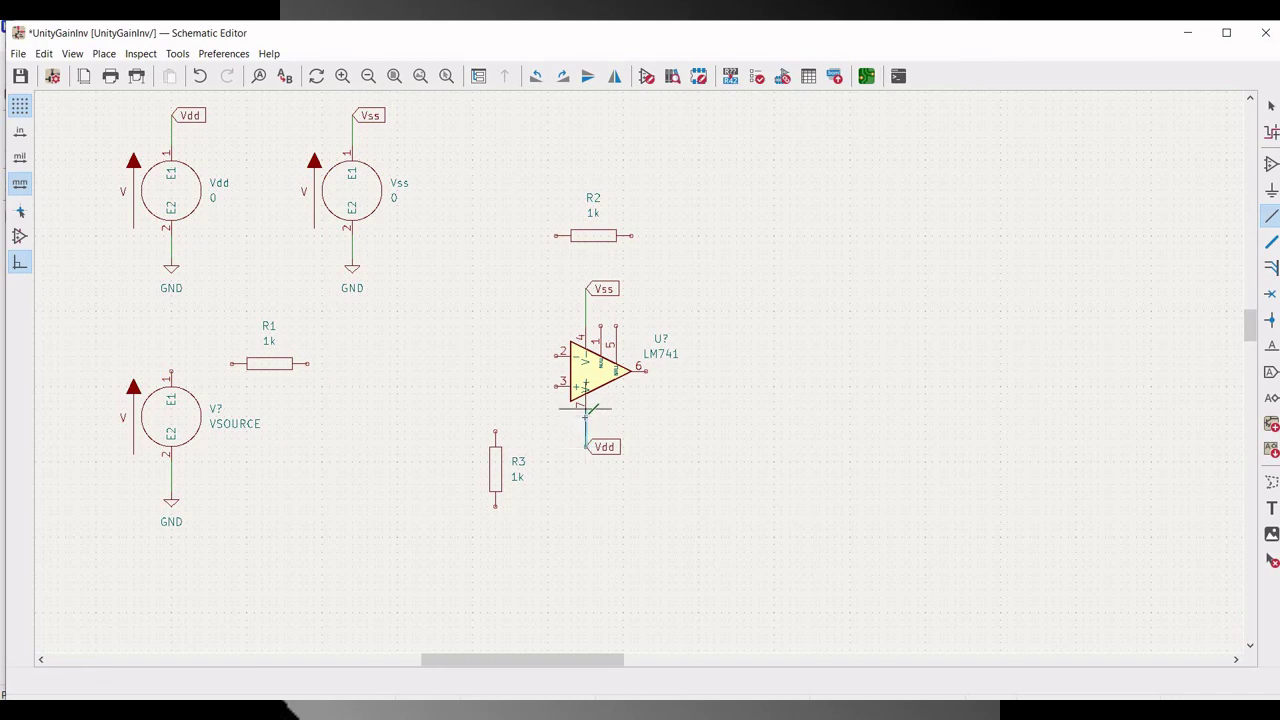
click(586, 416)
Step: Wire pin 1 of the lower voltage source to R1, and R1's other end to pin 2 of the LM741
click(171, 370)
click(232, 364)
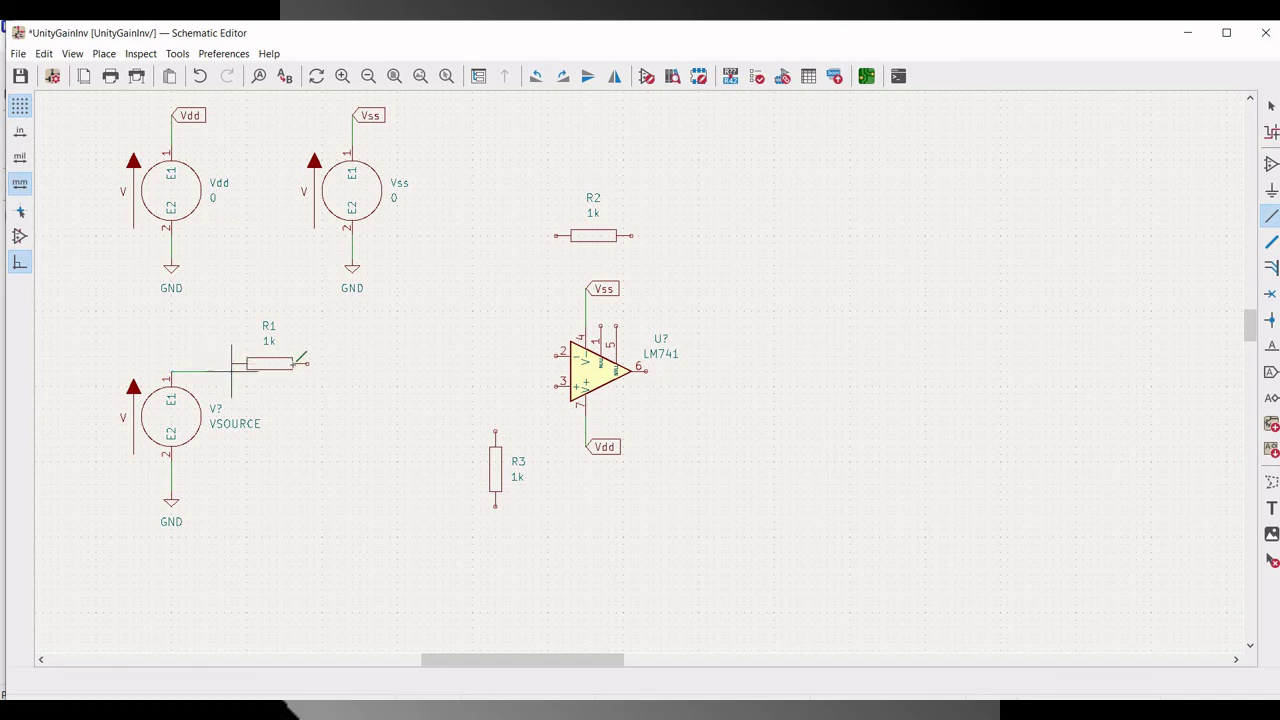
click(307, 364)
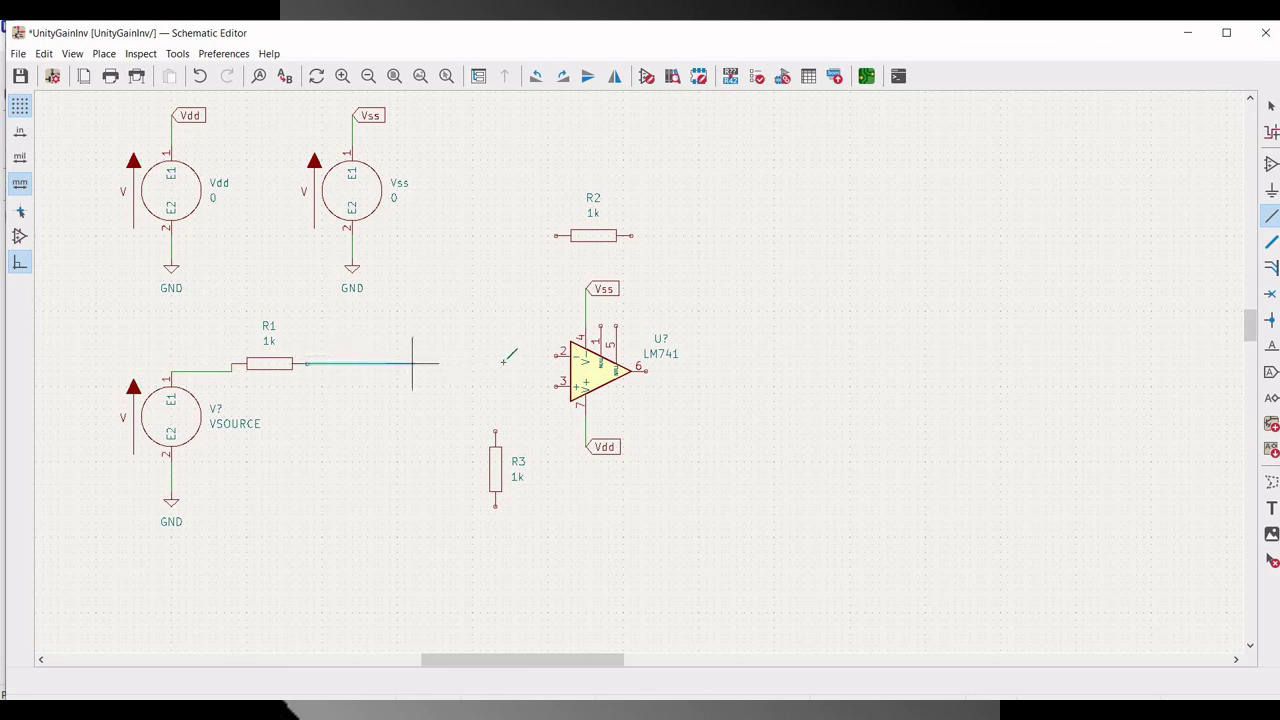
click(556, 362)
Step: Wire R2's left end down to the R1–pin 2 wire, and connect LM741 pin 3 to the upper end of R3
click(556, 236)
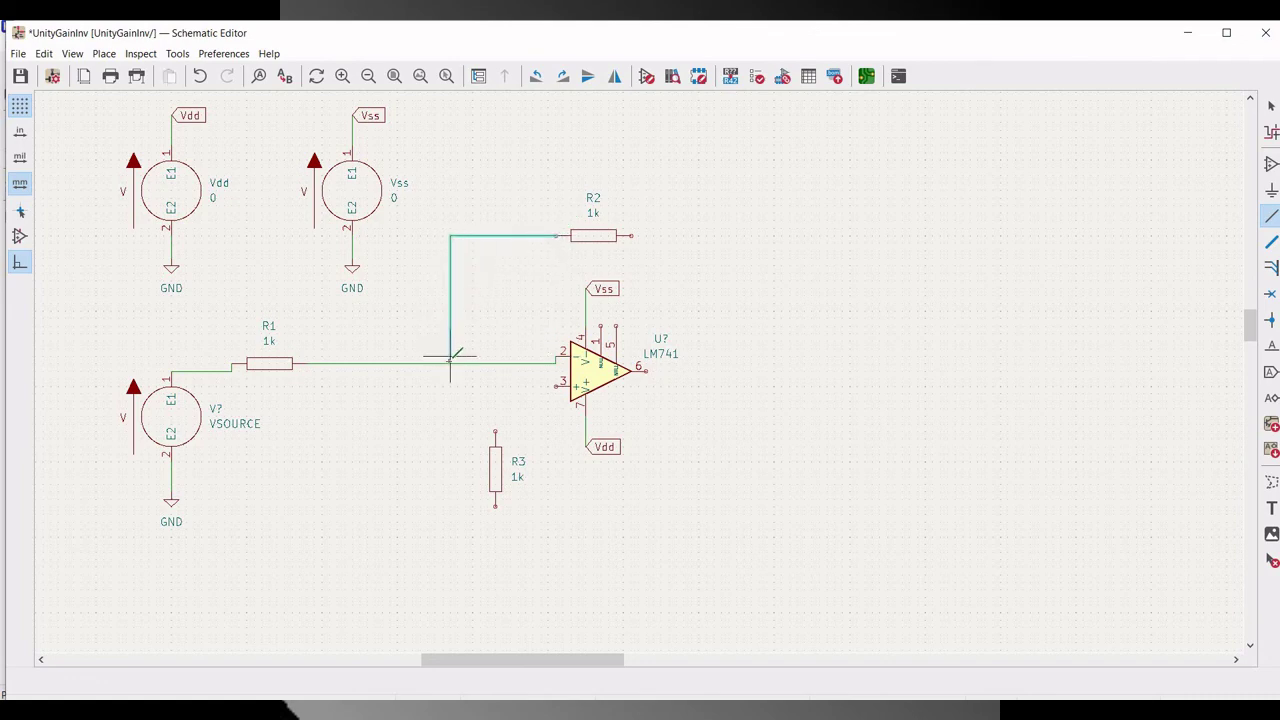
click(450, 364)
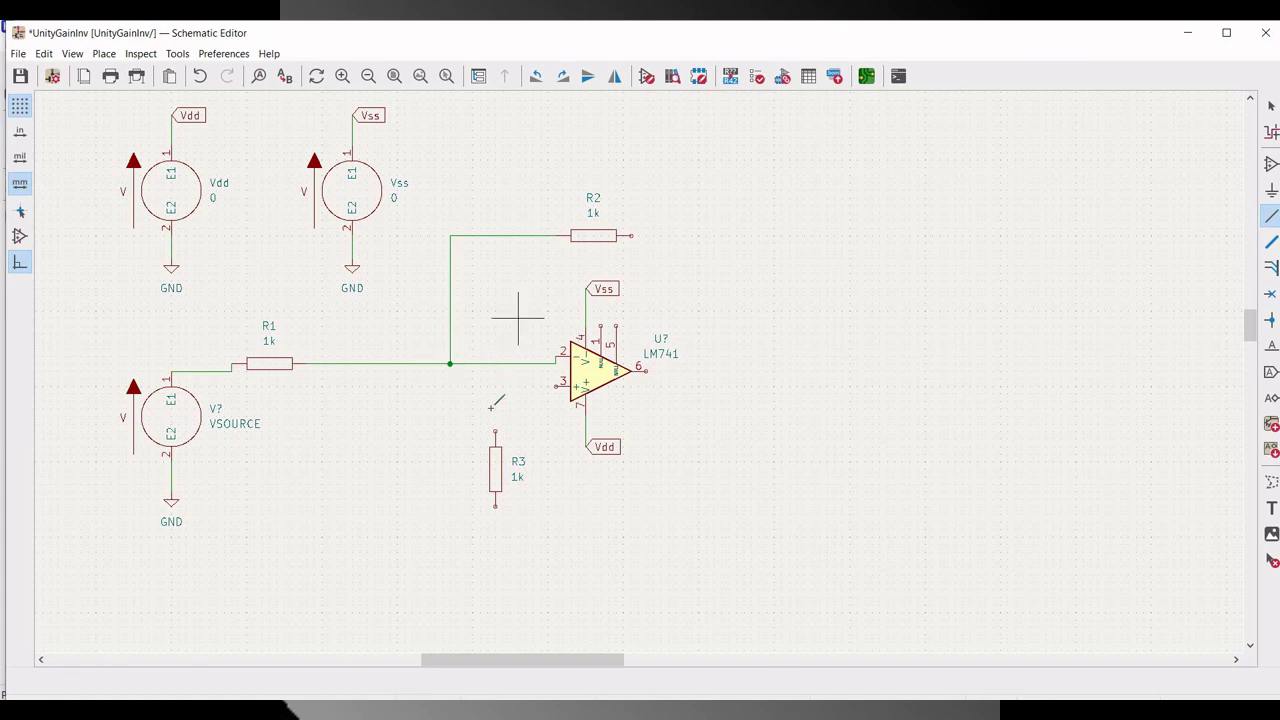
click(556, 386)
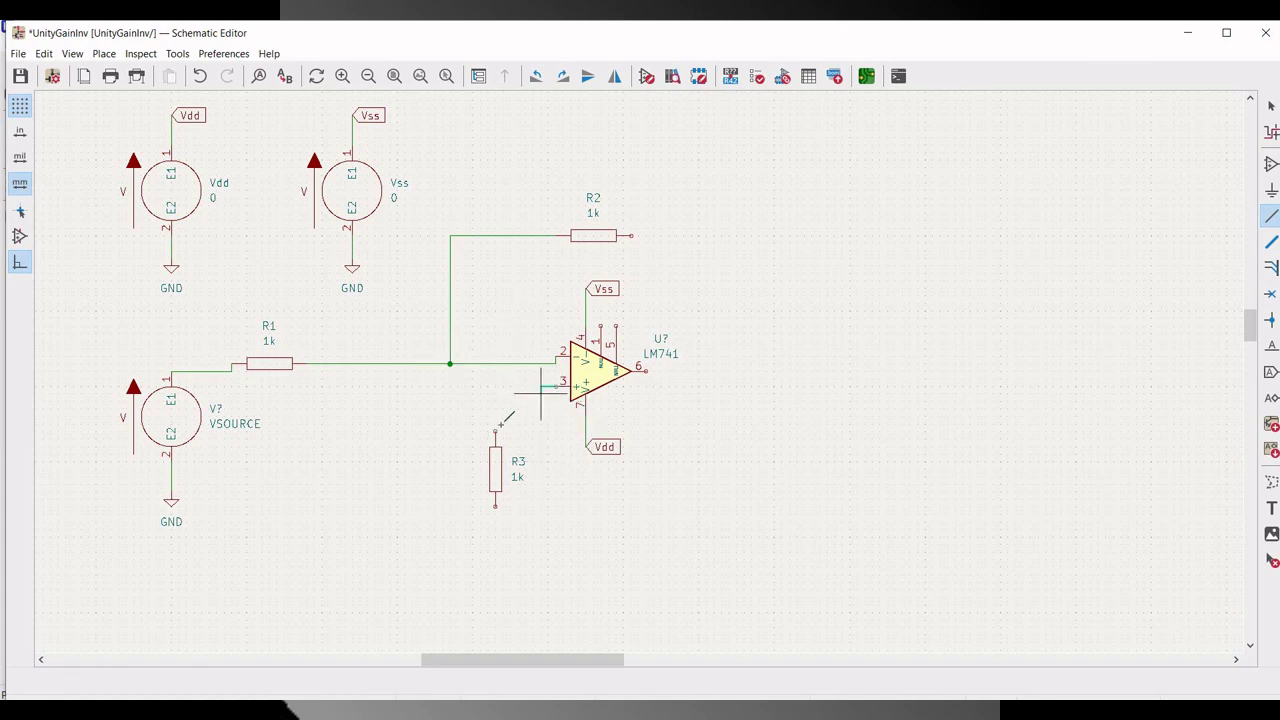
click(495, 431)
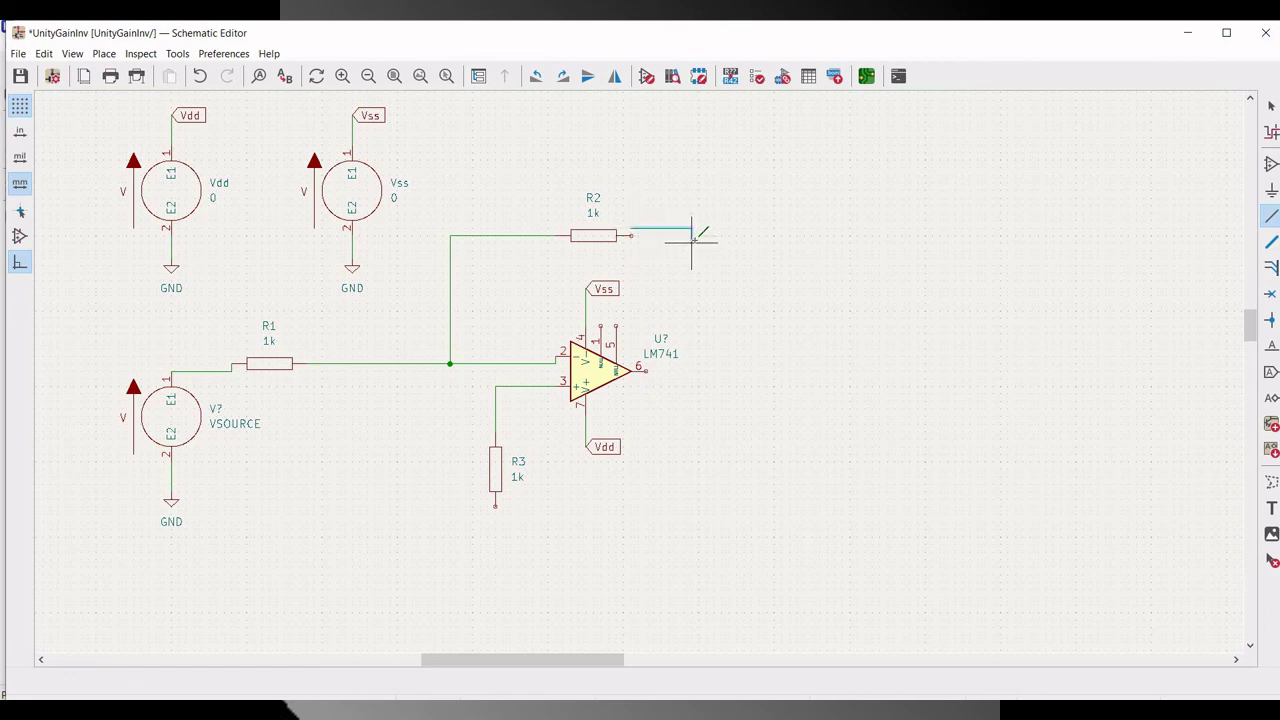
Step: Wire R2's right end around and down to output pin 6 of the LM741
click(631, 235)
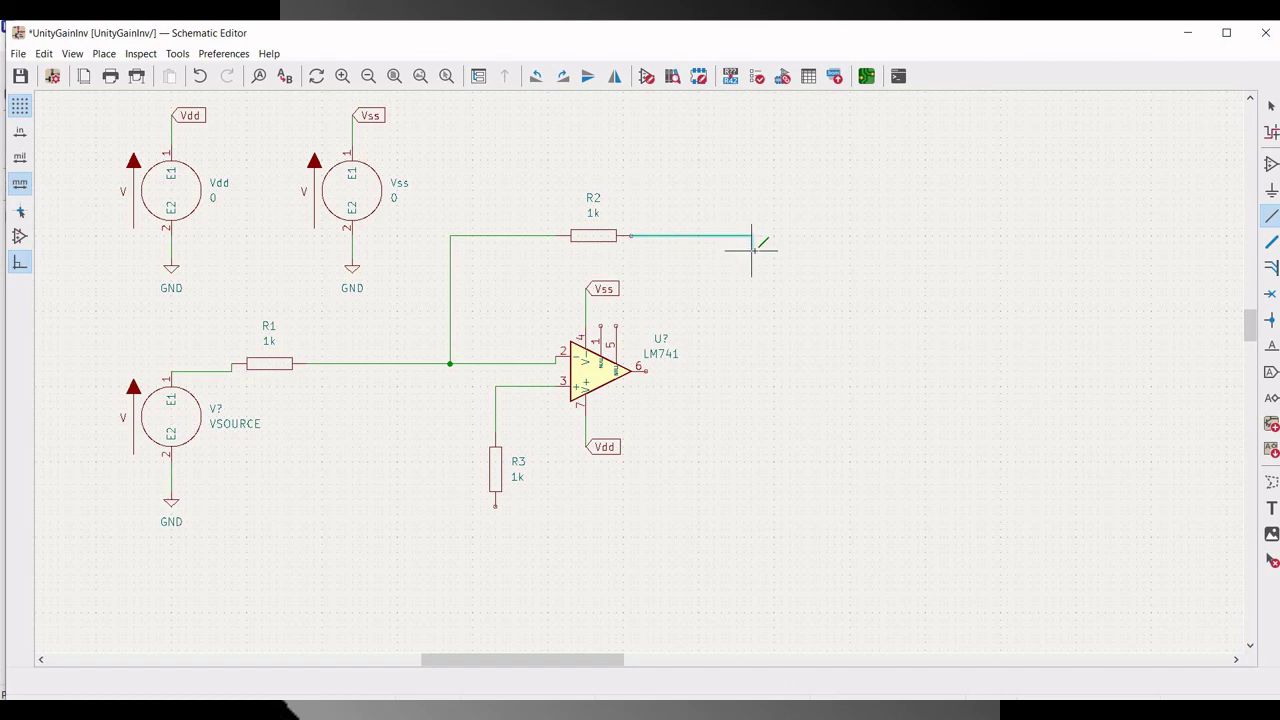
click(751, 371)
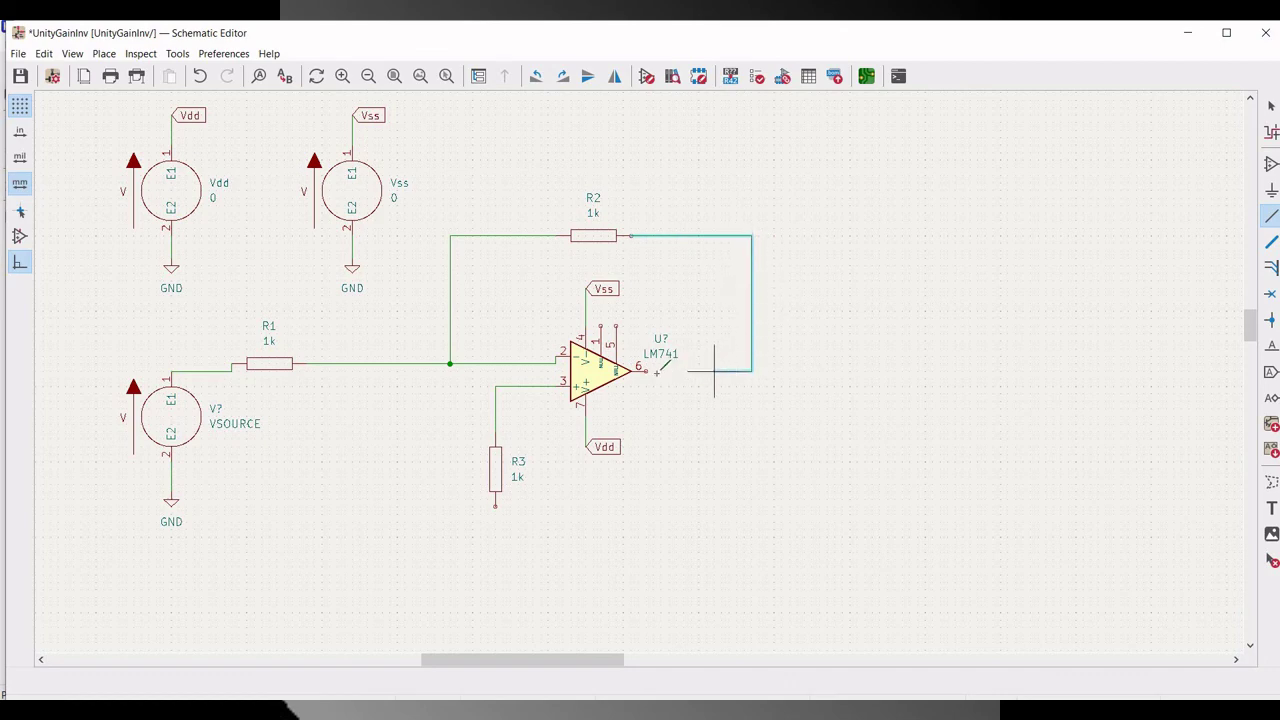
click(645, 372)
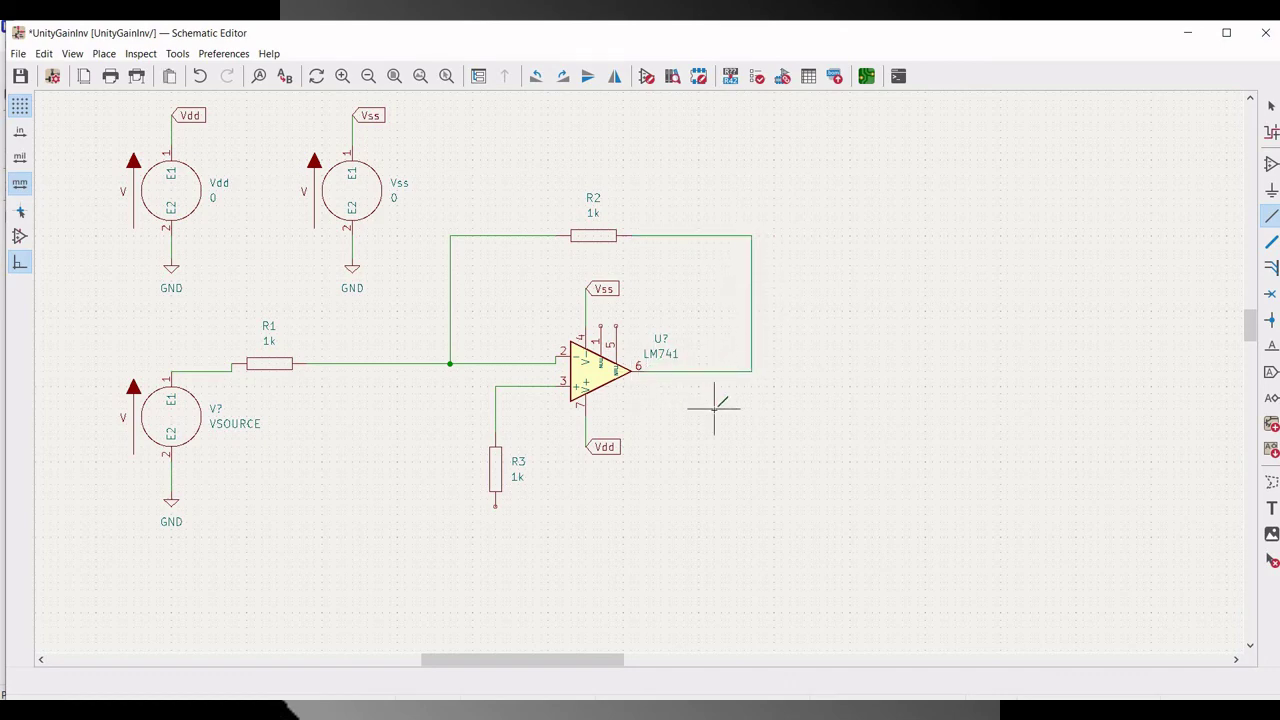
key(Escape)
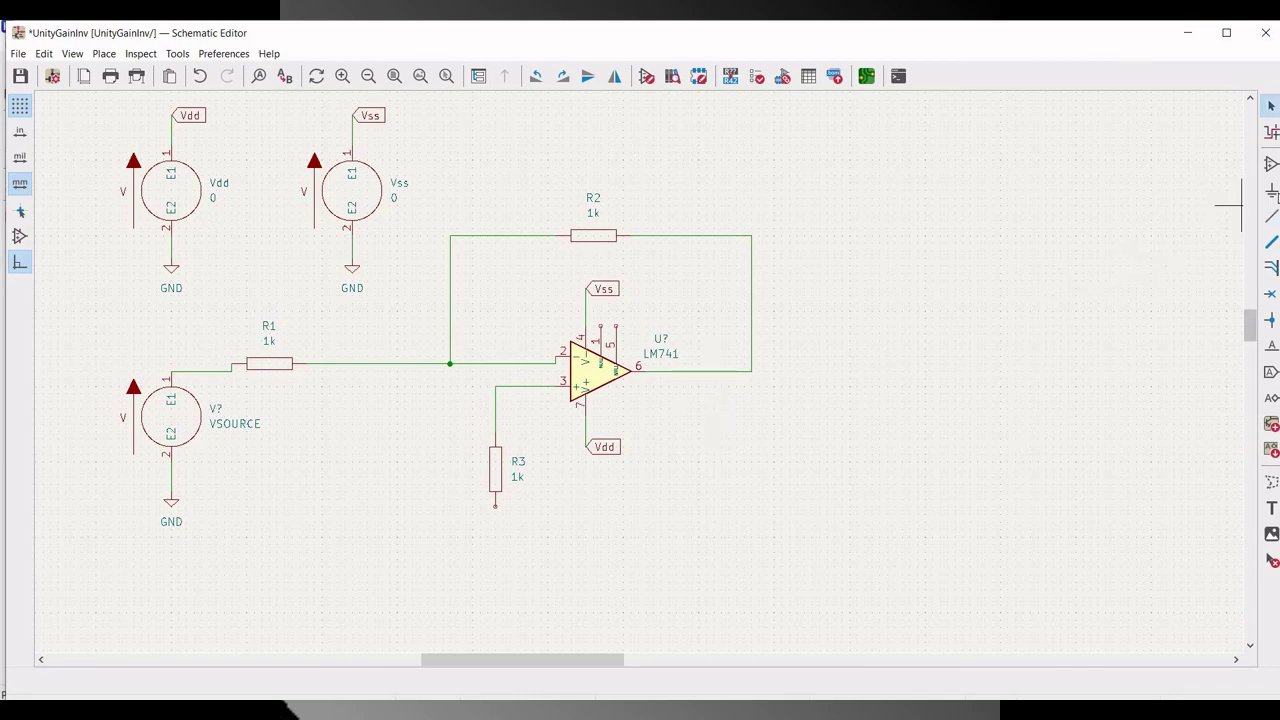
Step: Place a GND power symbol at the lower end of R3
click(1271, 190)
click(400, 564)
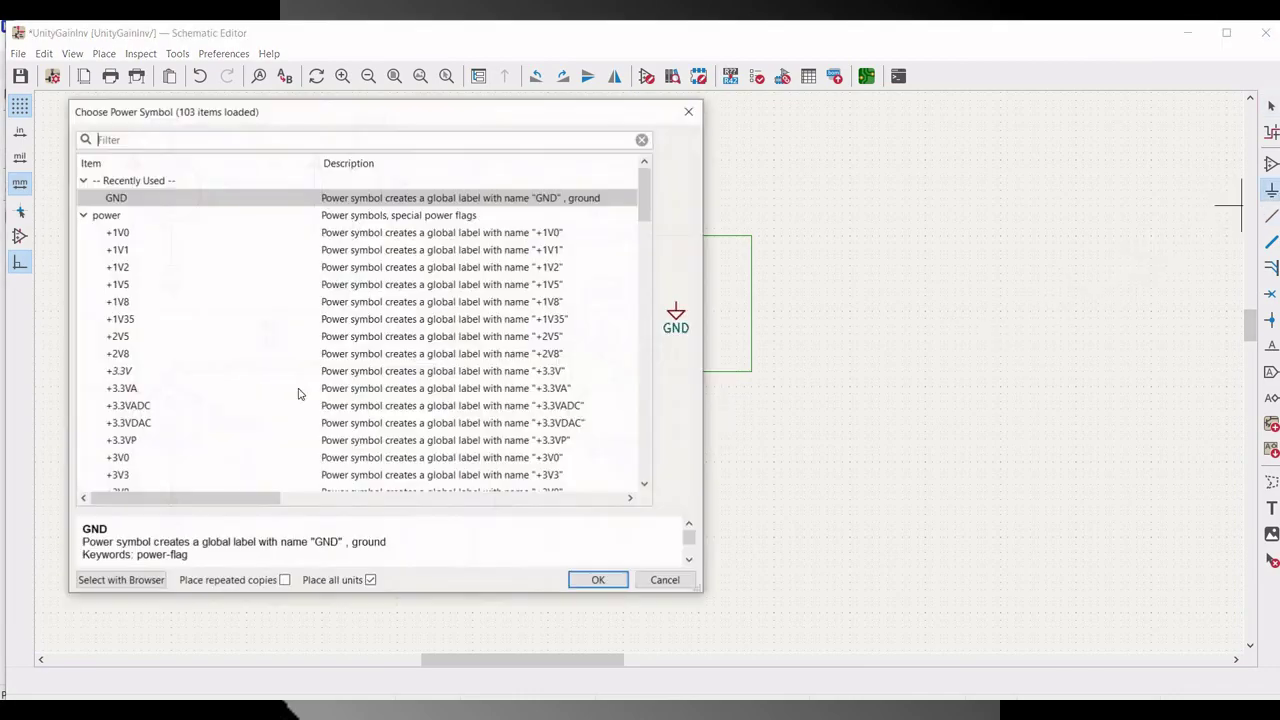
click(603, 588)
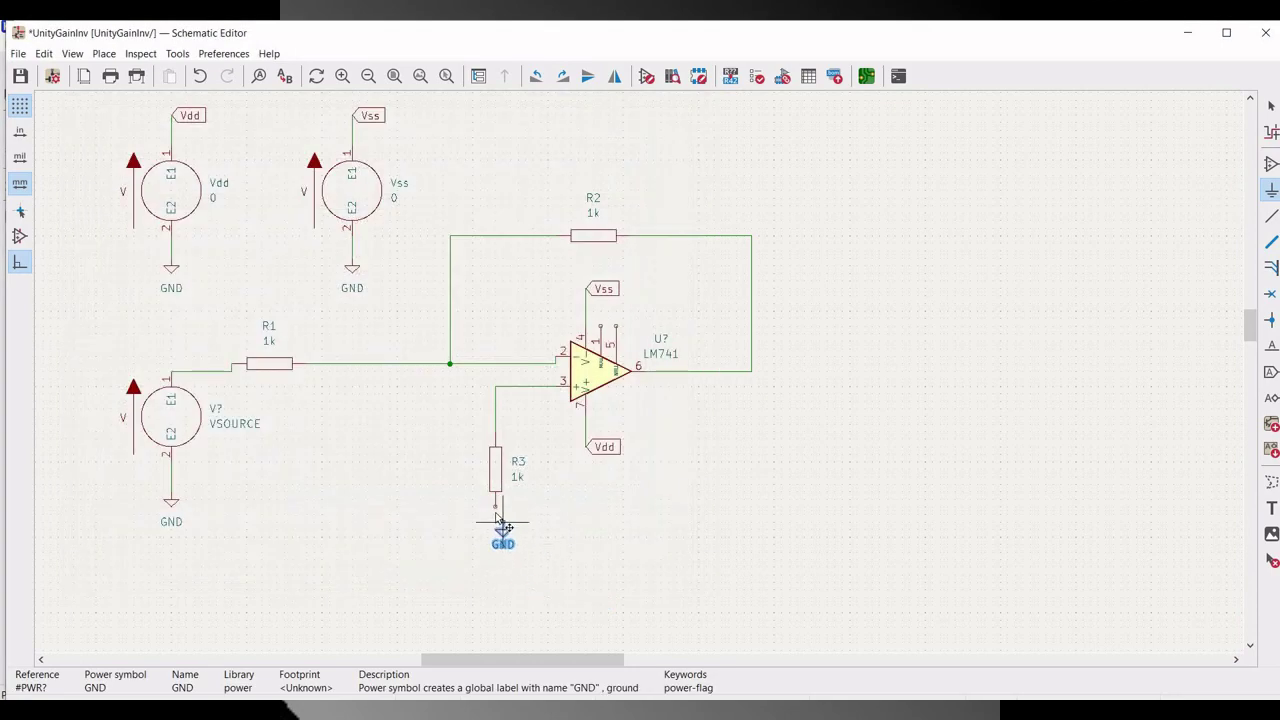
click(495, 510)
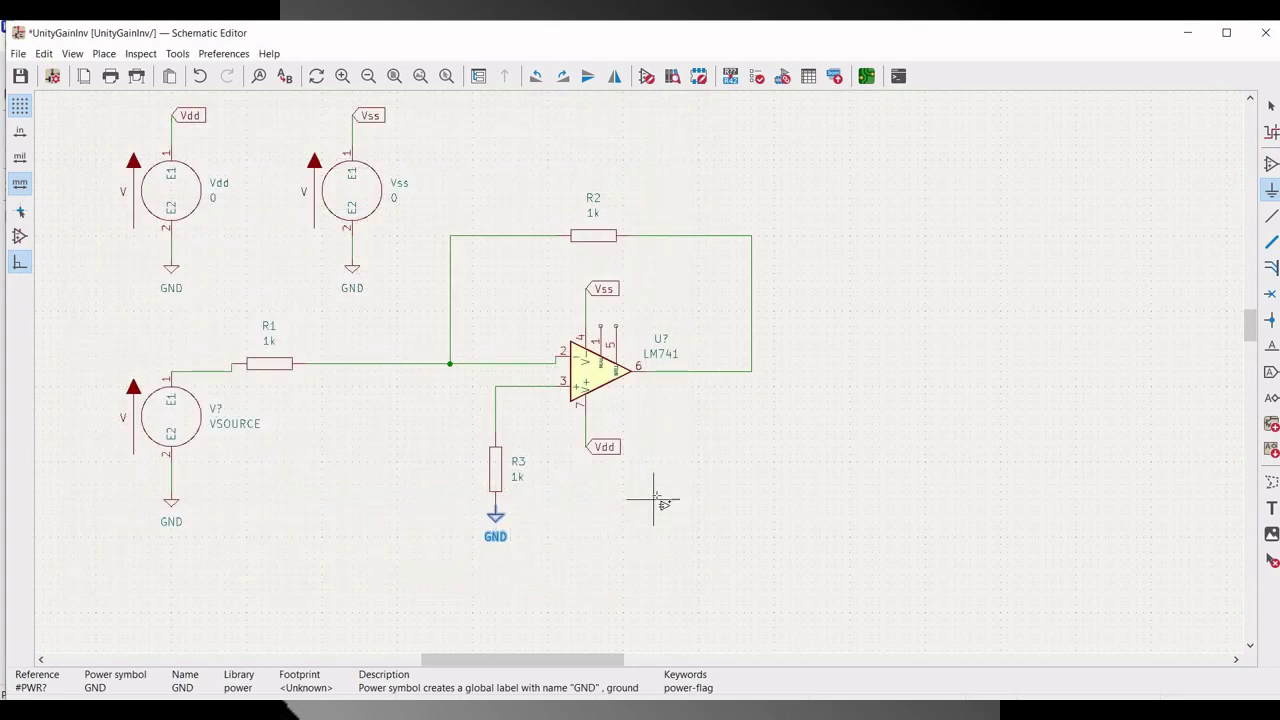
key(Escape)
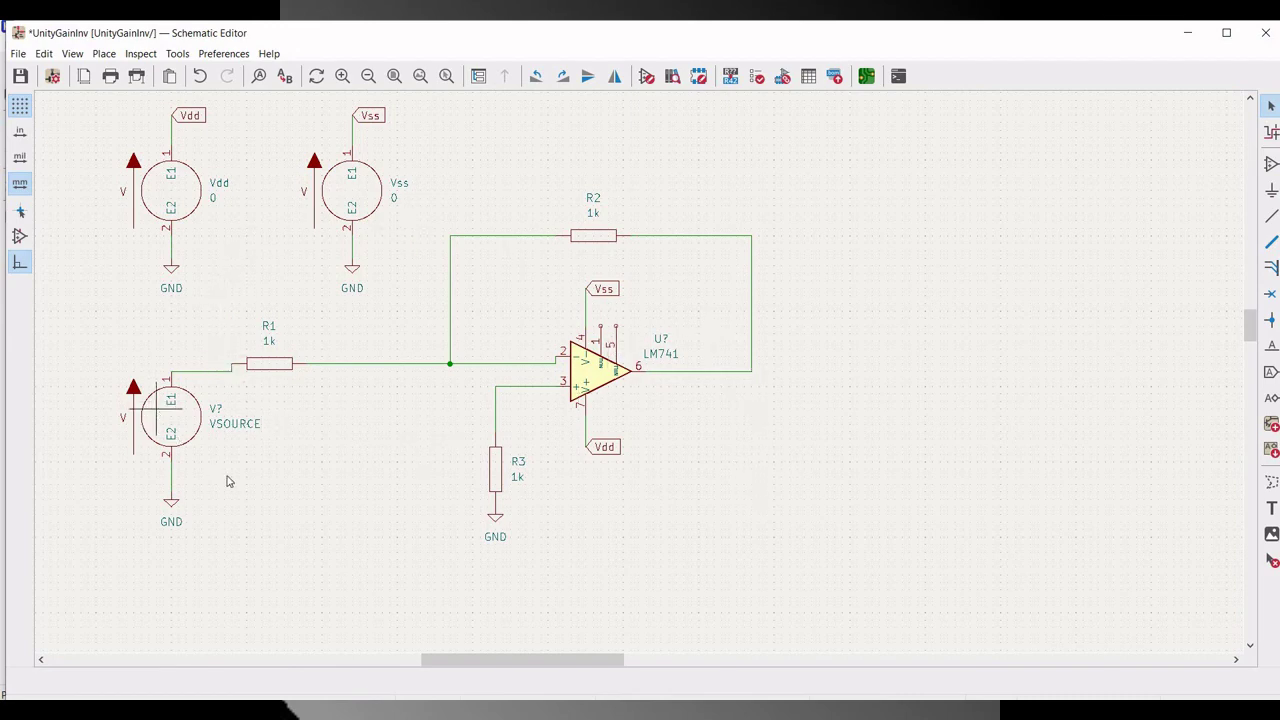
Step: Set the lower voltage source's reference to Vin and its value to 0
right_click(170, 418)
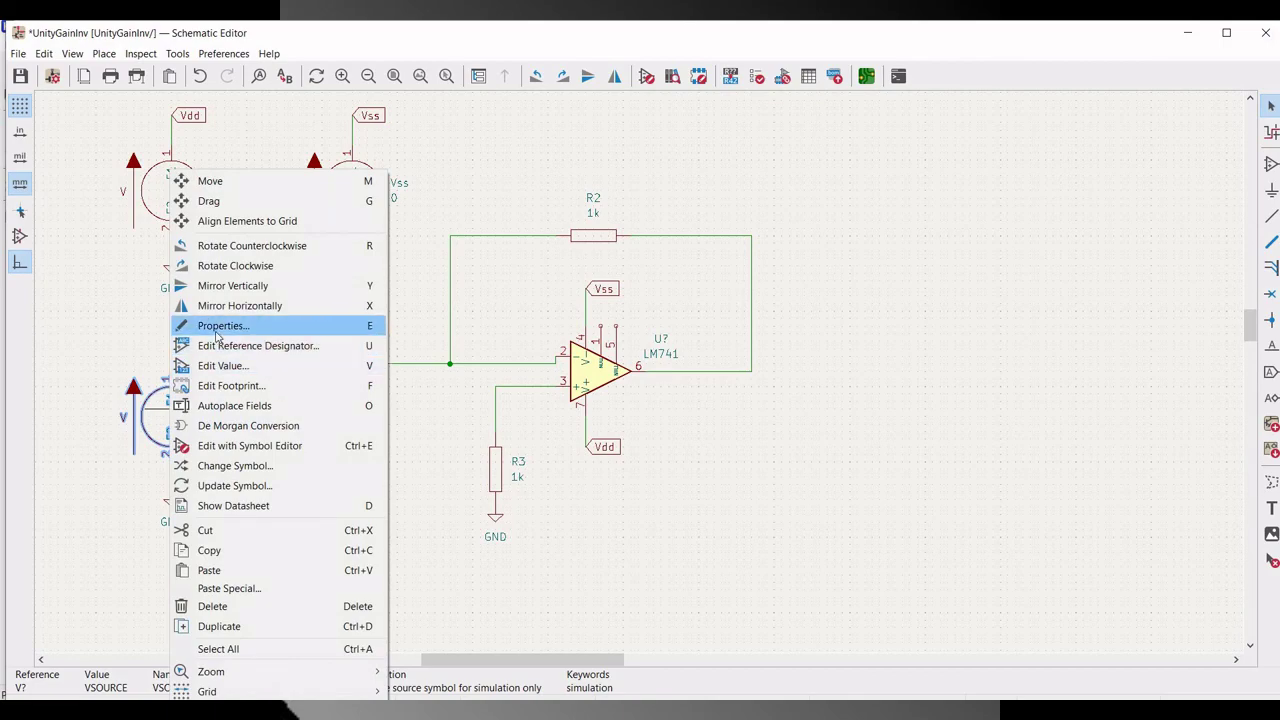
click(218, 325)
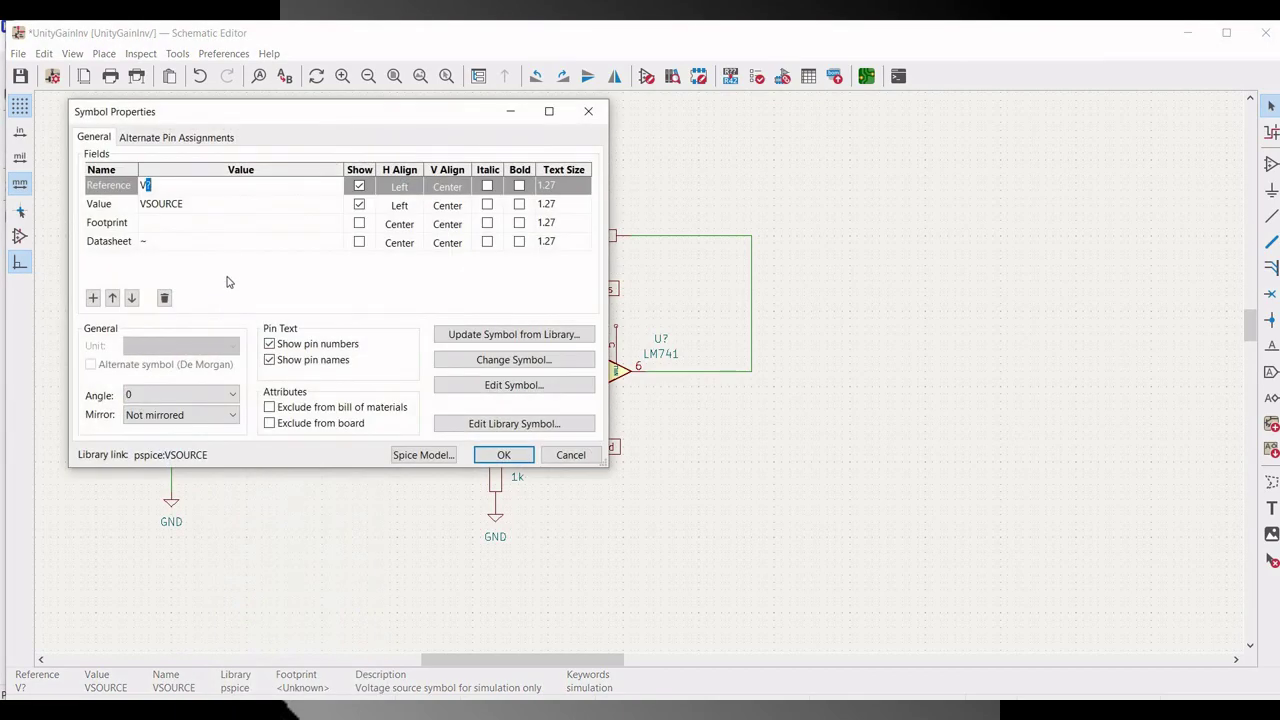
click(198, 211)
text(0)
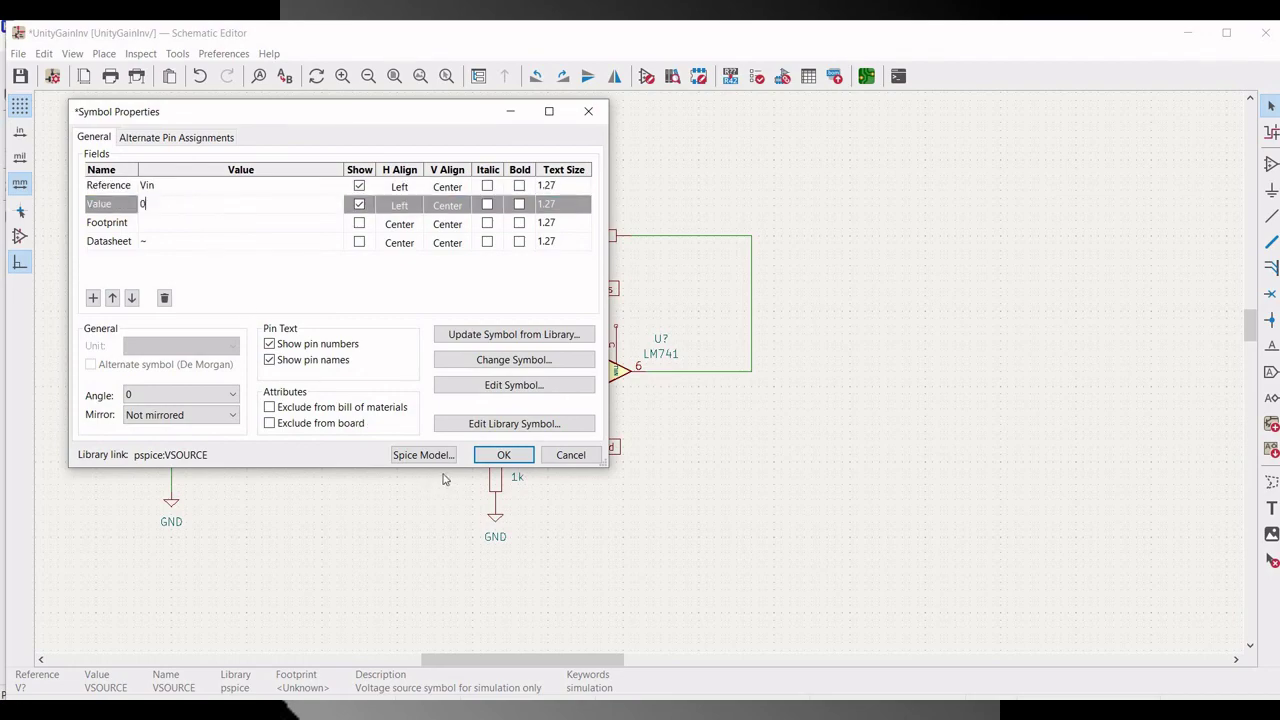
Step: Give Vin a sinusoidal Spice source with DC offset 0, amplitude 1 and frequency 1k, and apply the properties
click(423, 455)
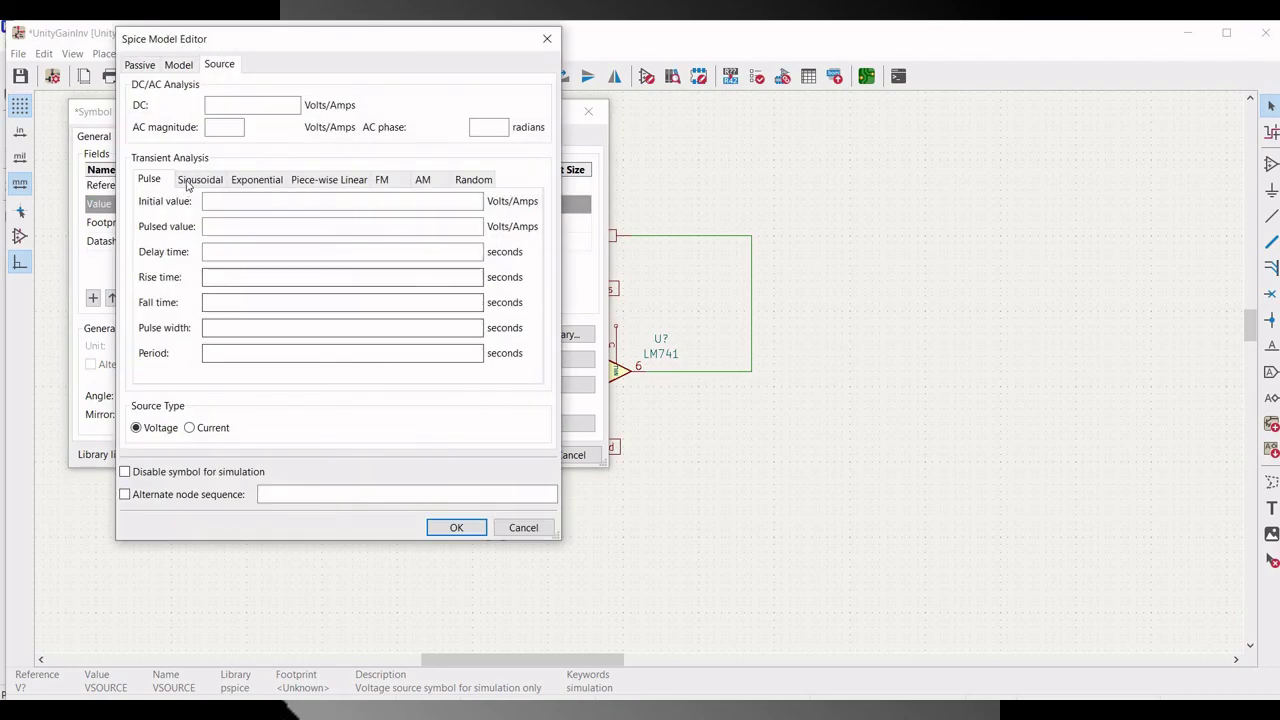
click(199, 180)
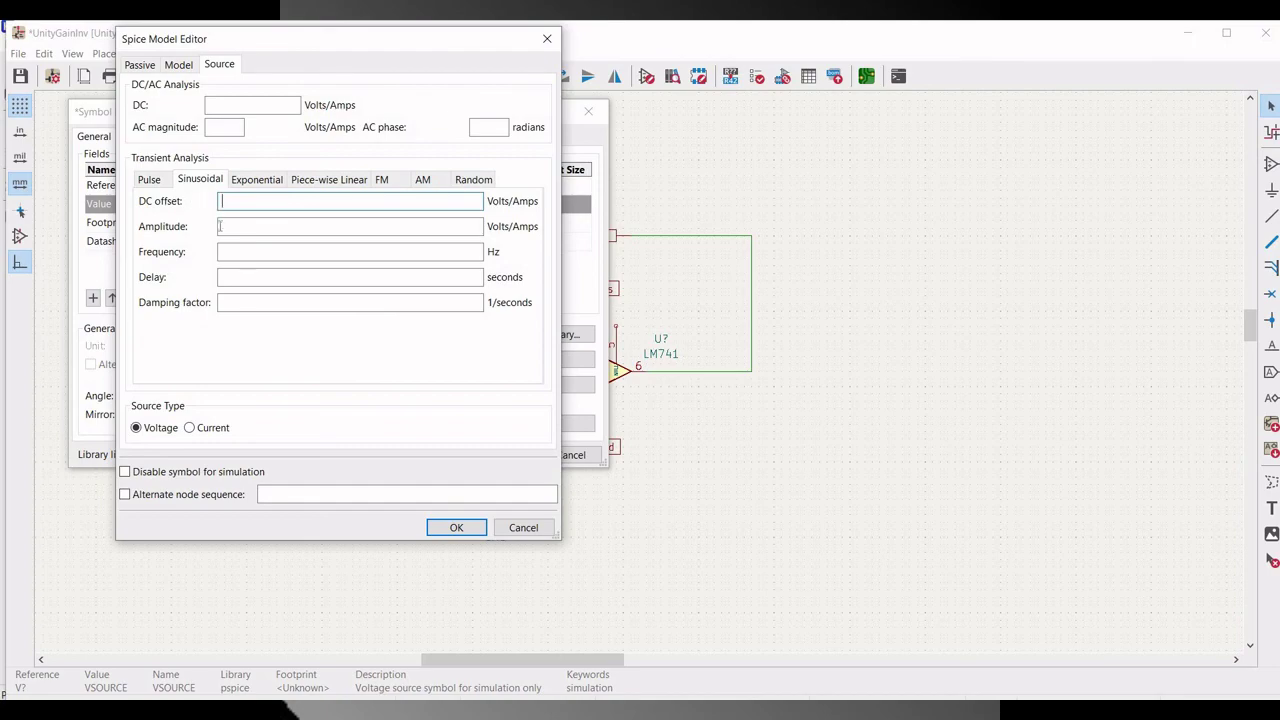
click(222, 227)
text(1)
key(Tab)
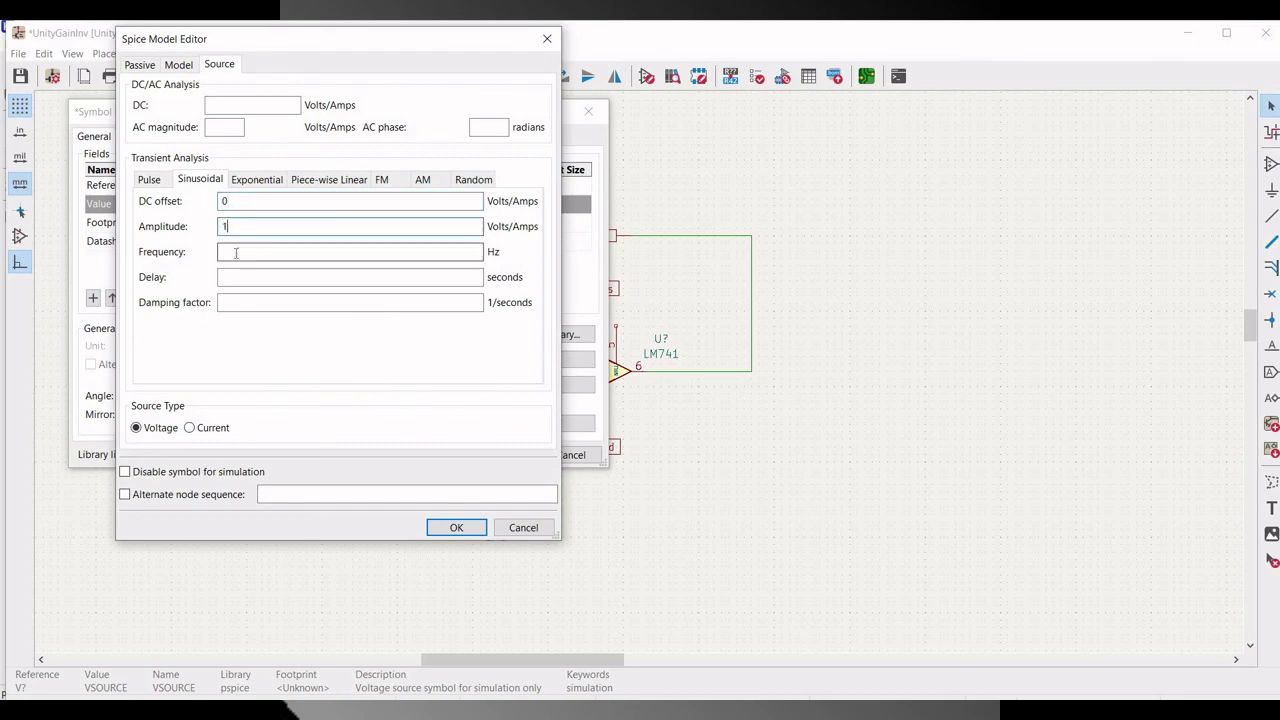
text(1k)
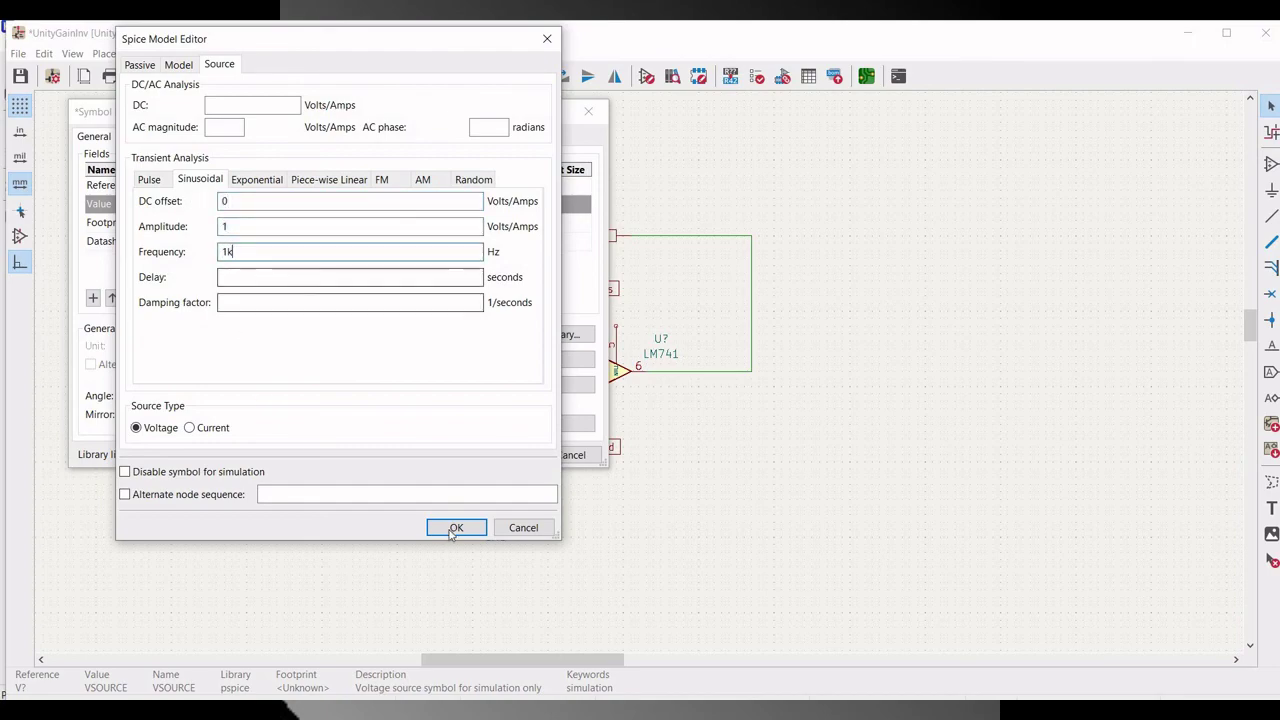
key(Return)
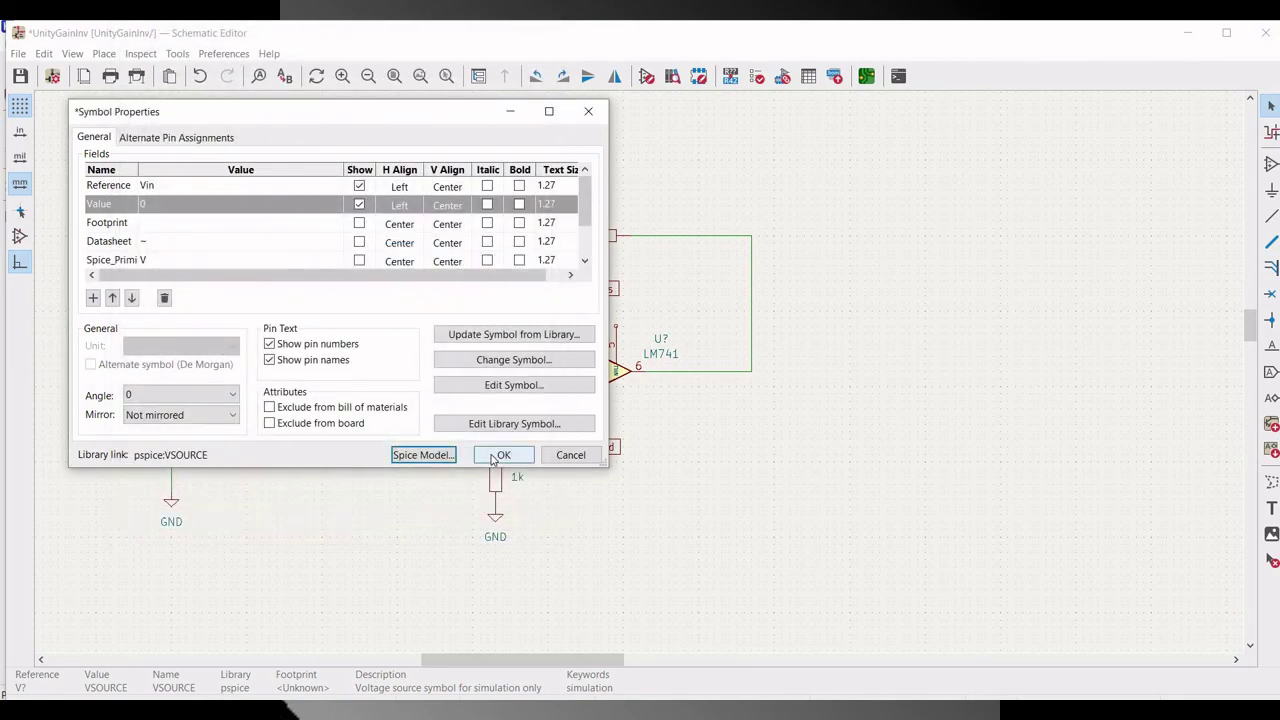
click(500, 455)
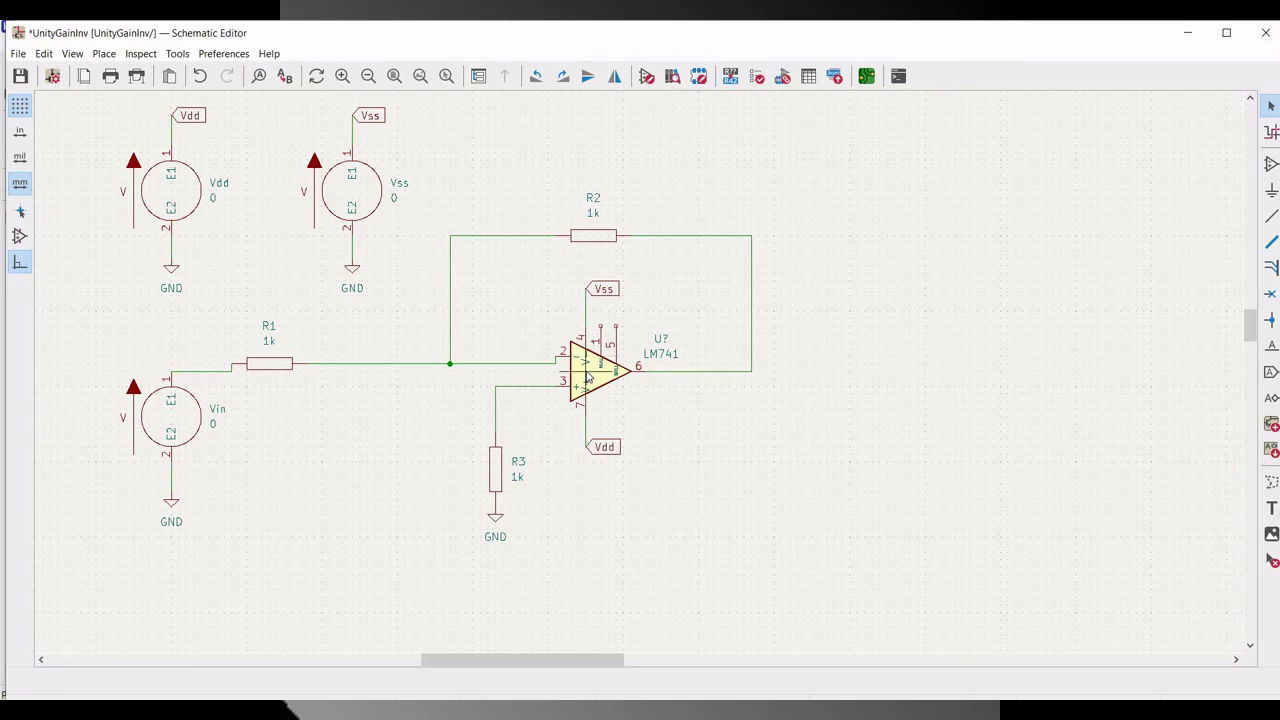
Step: Set the LM741 op-amp's reference to U1 in its symbol properties
right_click(592, 365)
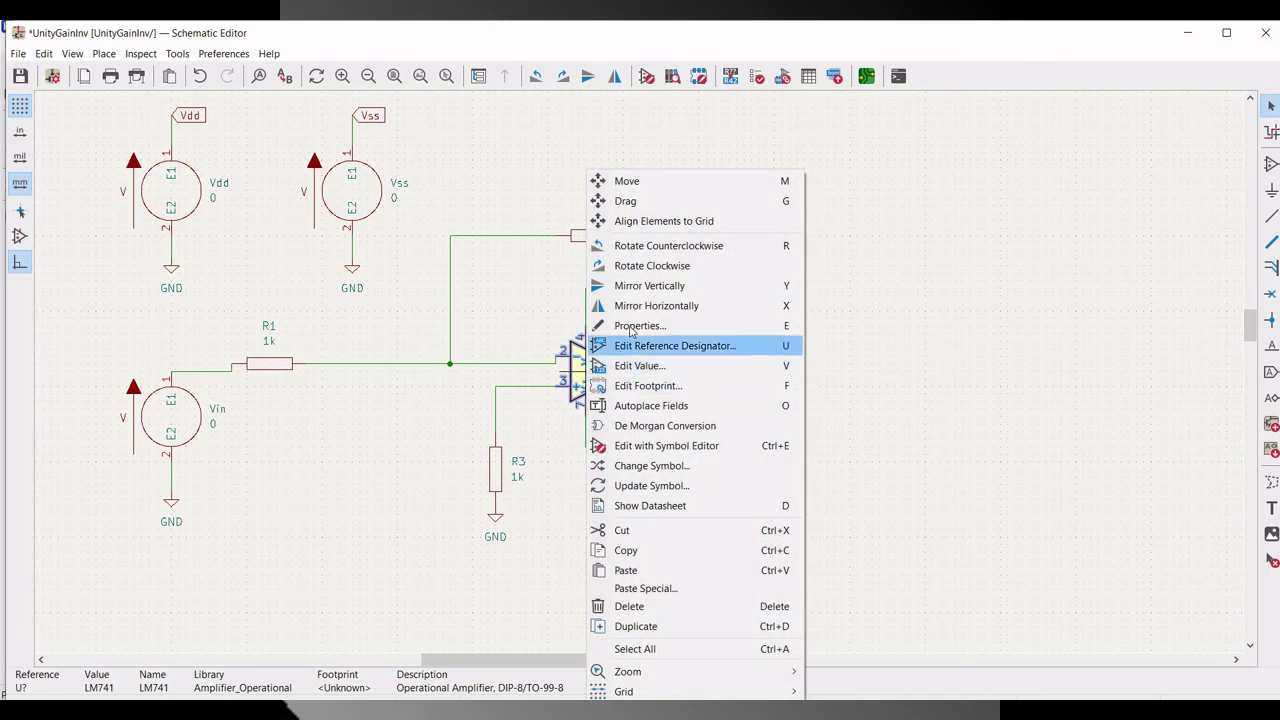
click(638, 325)
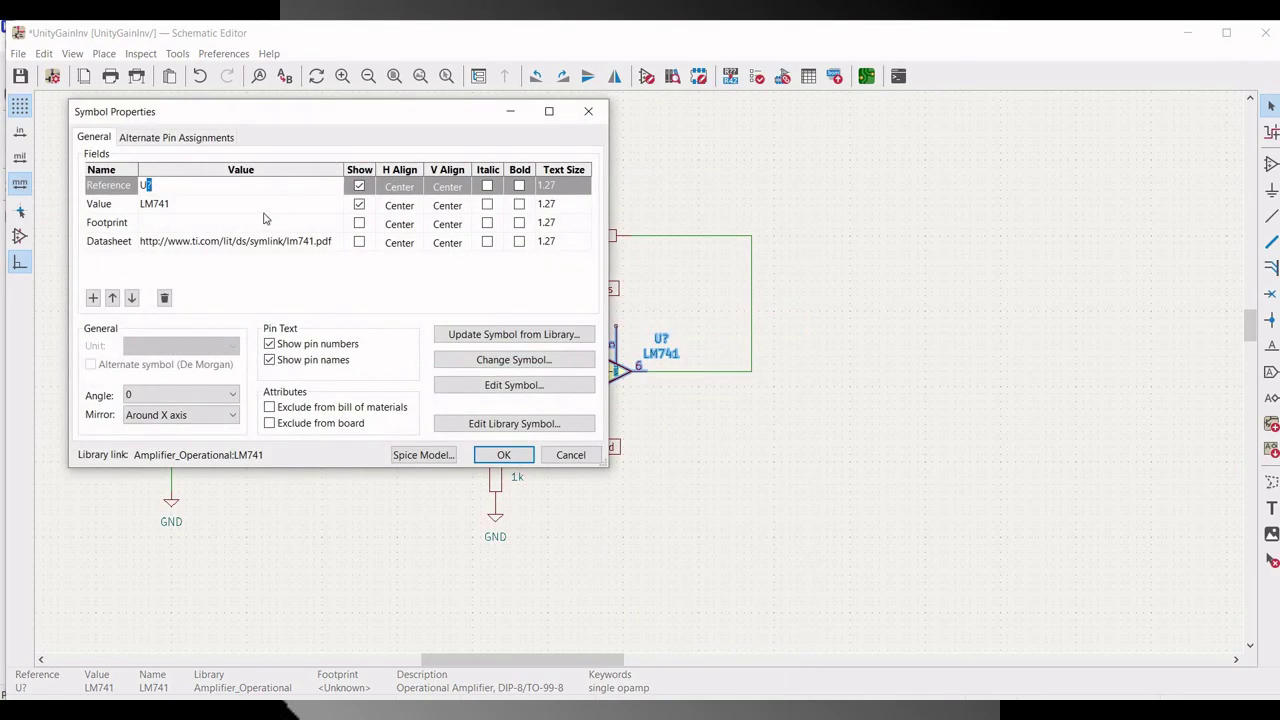
text(1)
Step: Load the LM741 library file from the KICAD_tutorials Models folder as the op-amp's Spice model
click(425, 456)
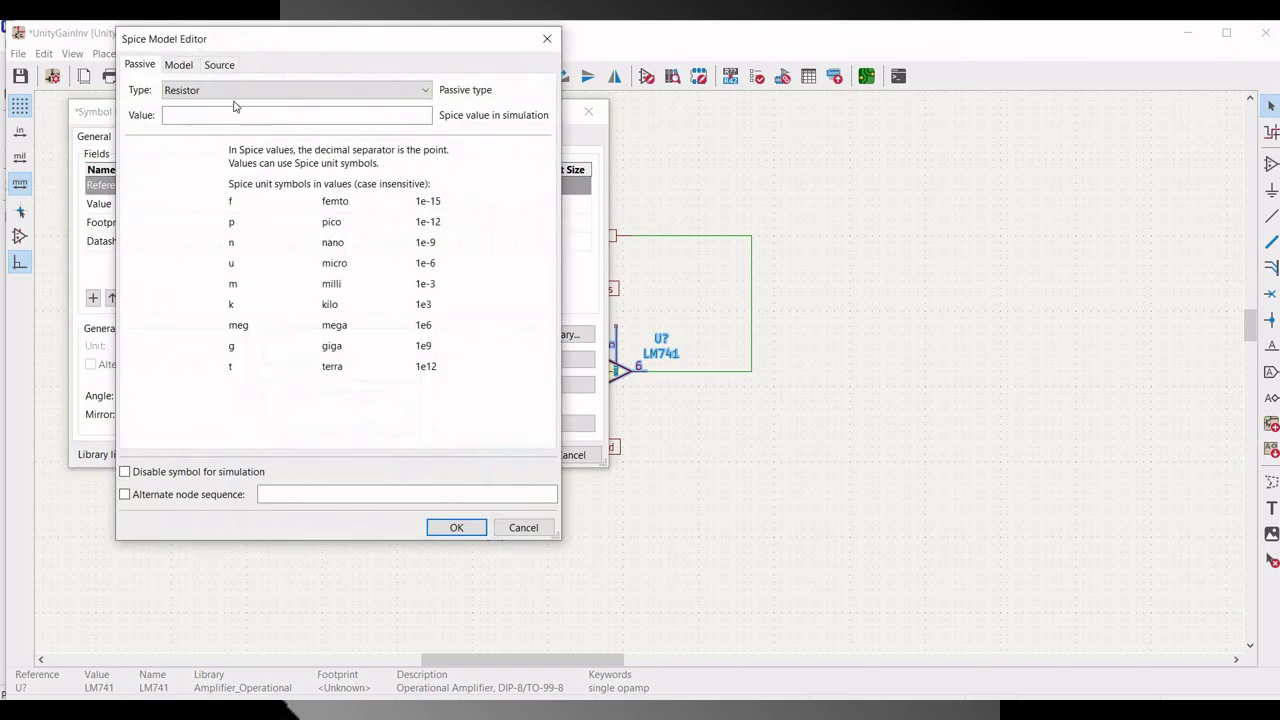
click(178, 64)
click(519, 87)
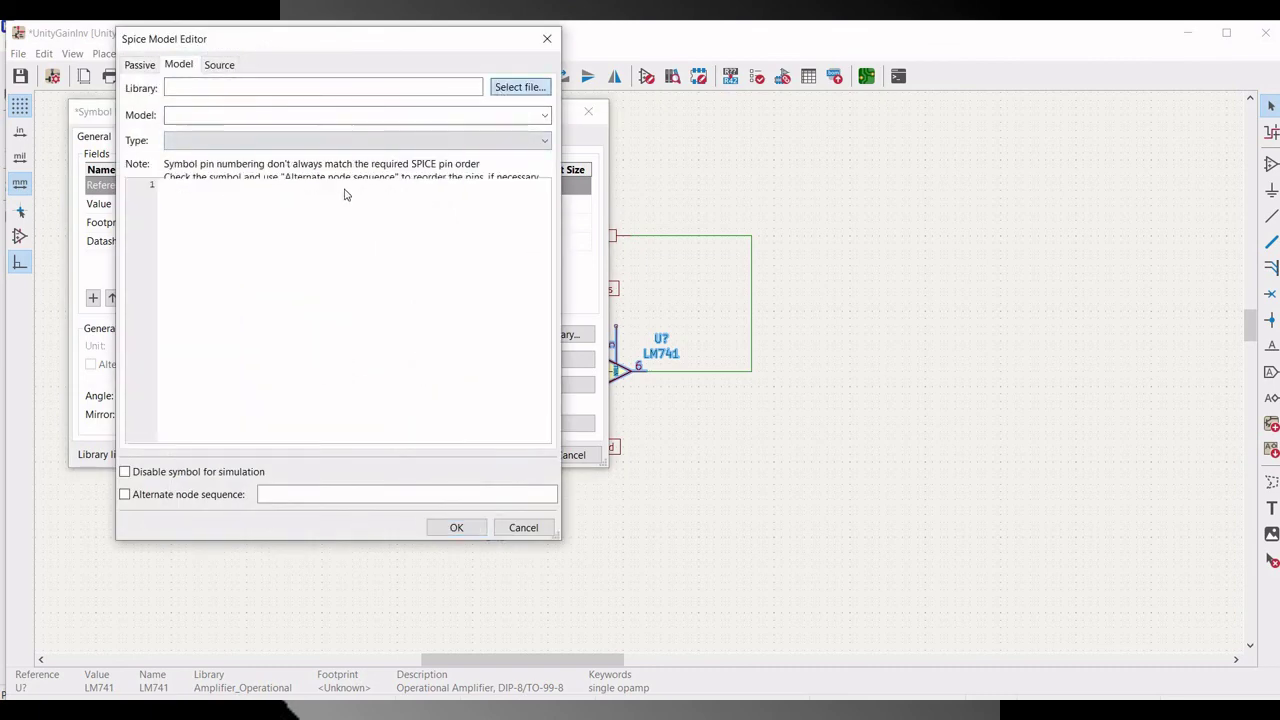
click(267, 60)
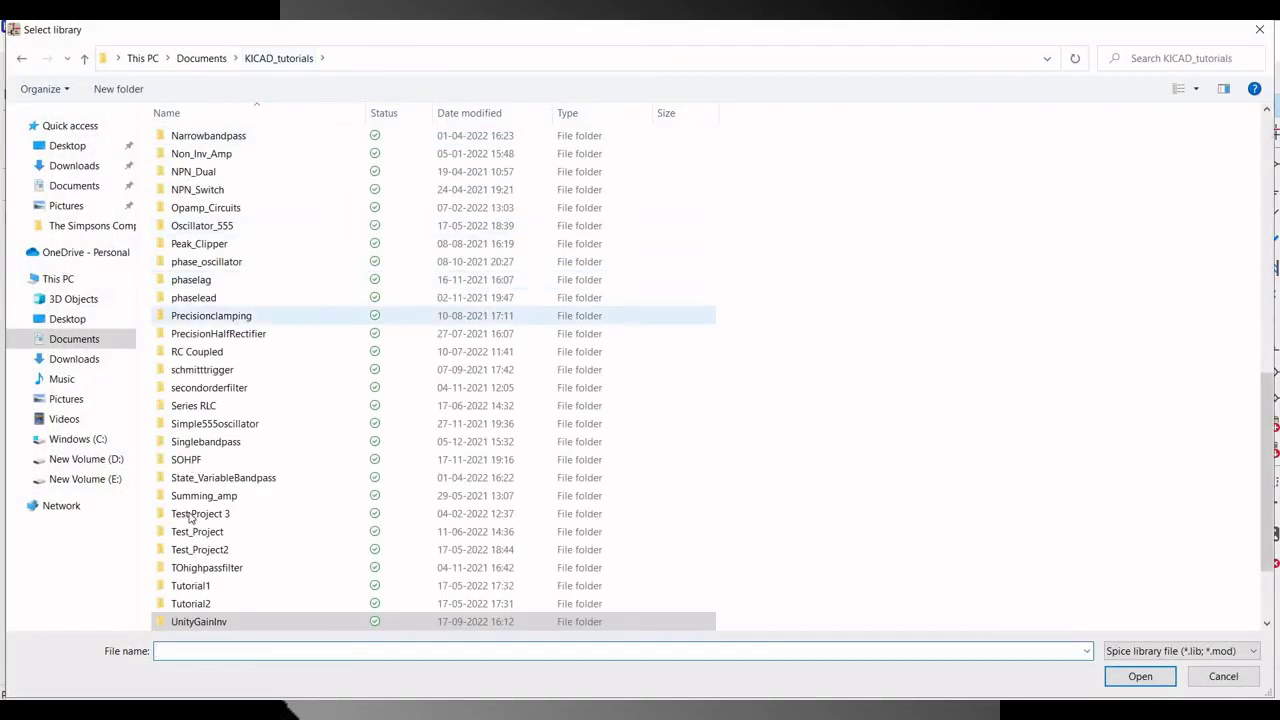
scroll(212, 456, up, 3)
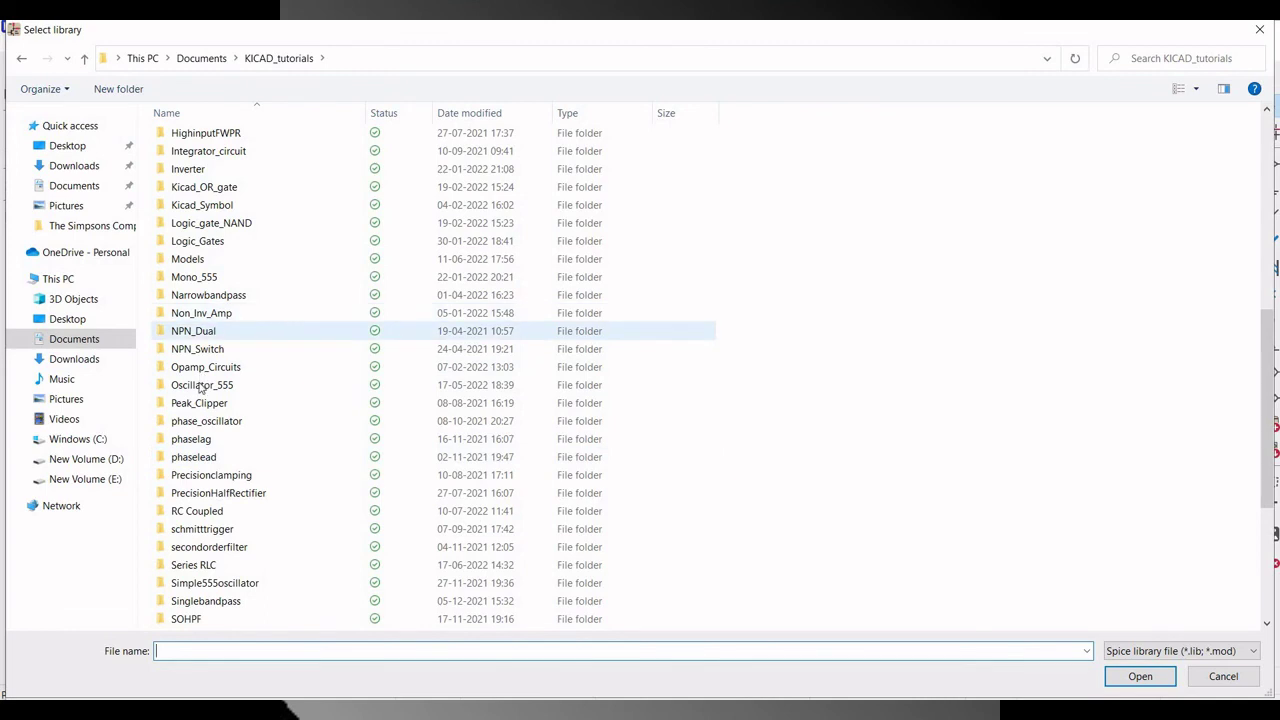
scroll(199, 397, up, 1)
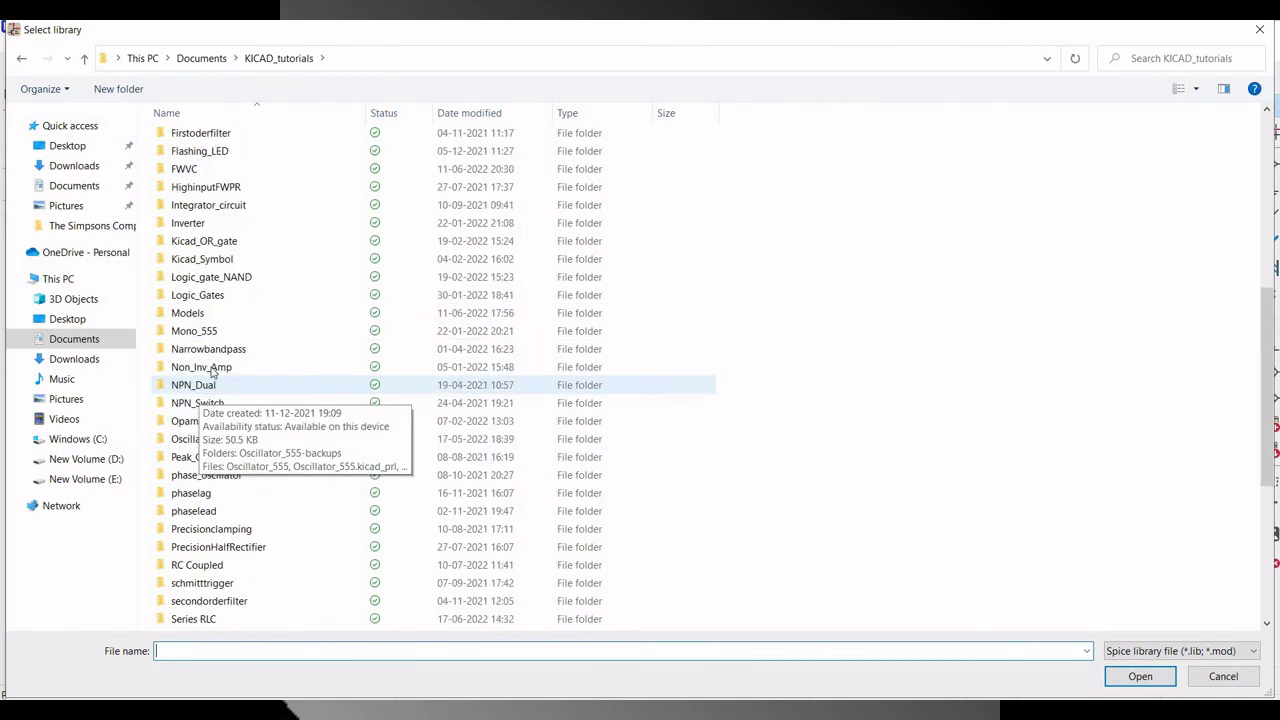
double_click(199, 314)
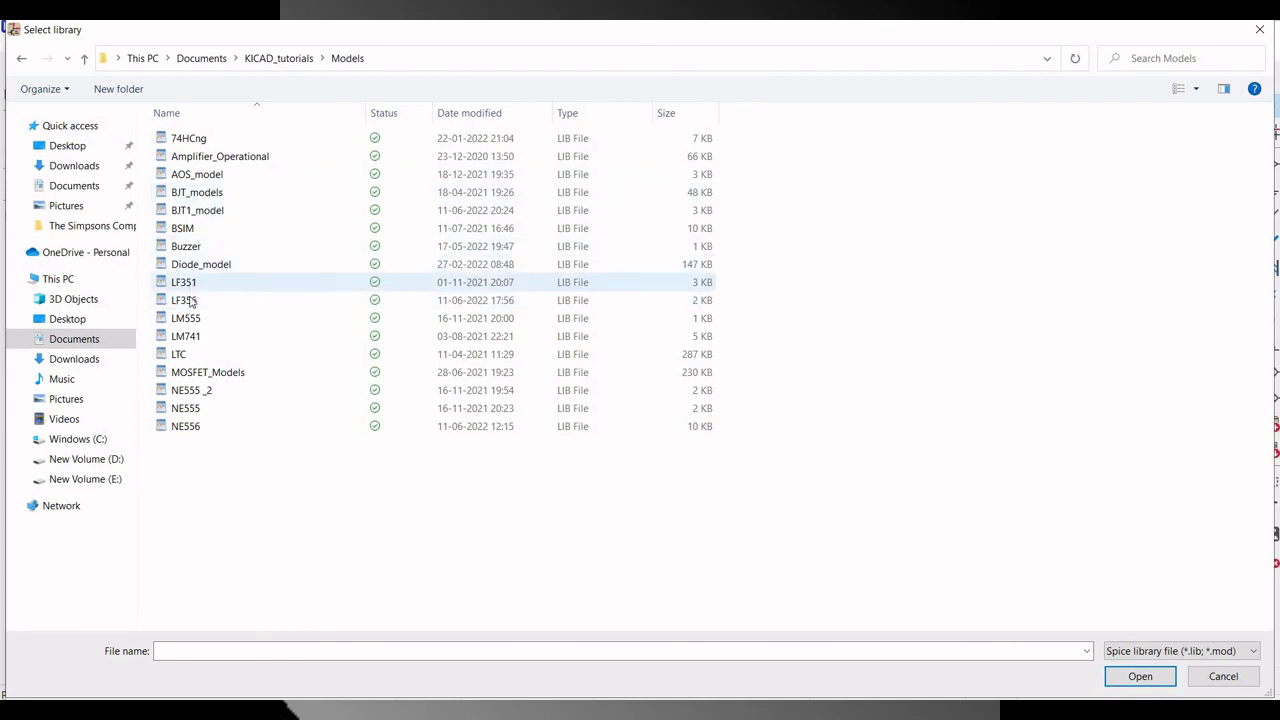
click(185, 336)
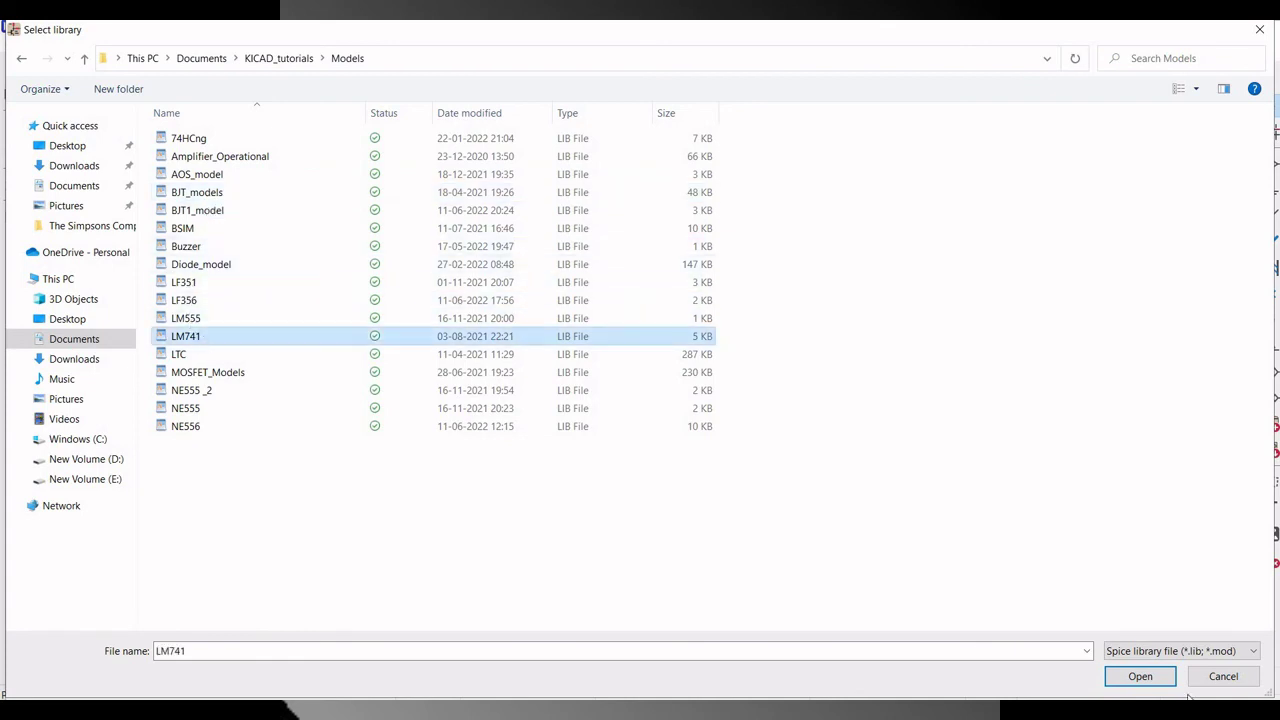
click(1140, 676)
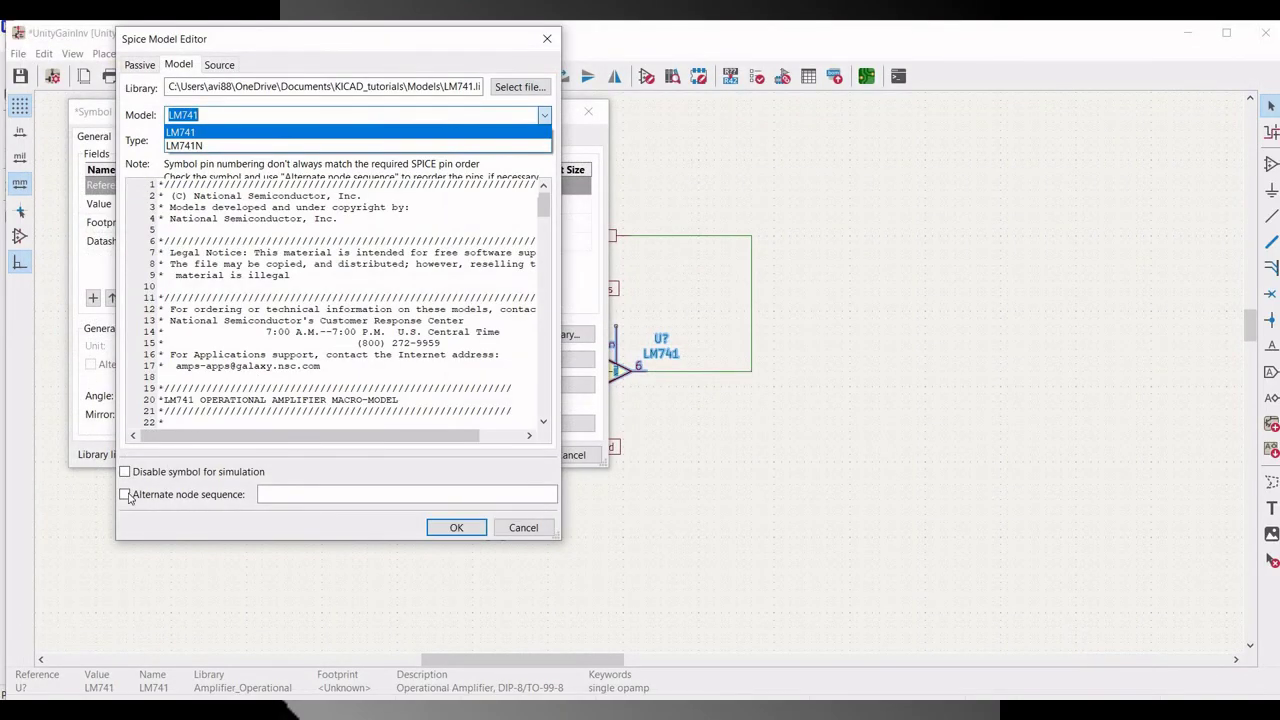
Step: Enable the alternate node sequence 3 2 7 4 6 for the LM741 model, set its type to Subcircuit, and apply the properties
click(148, 497)
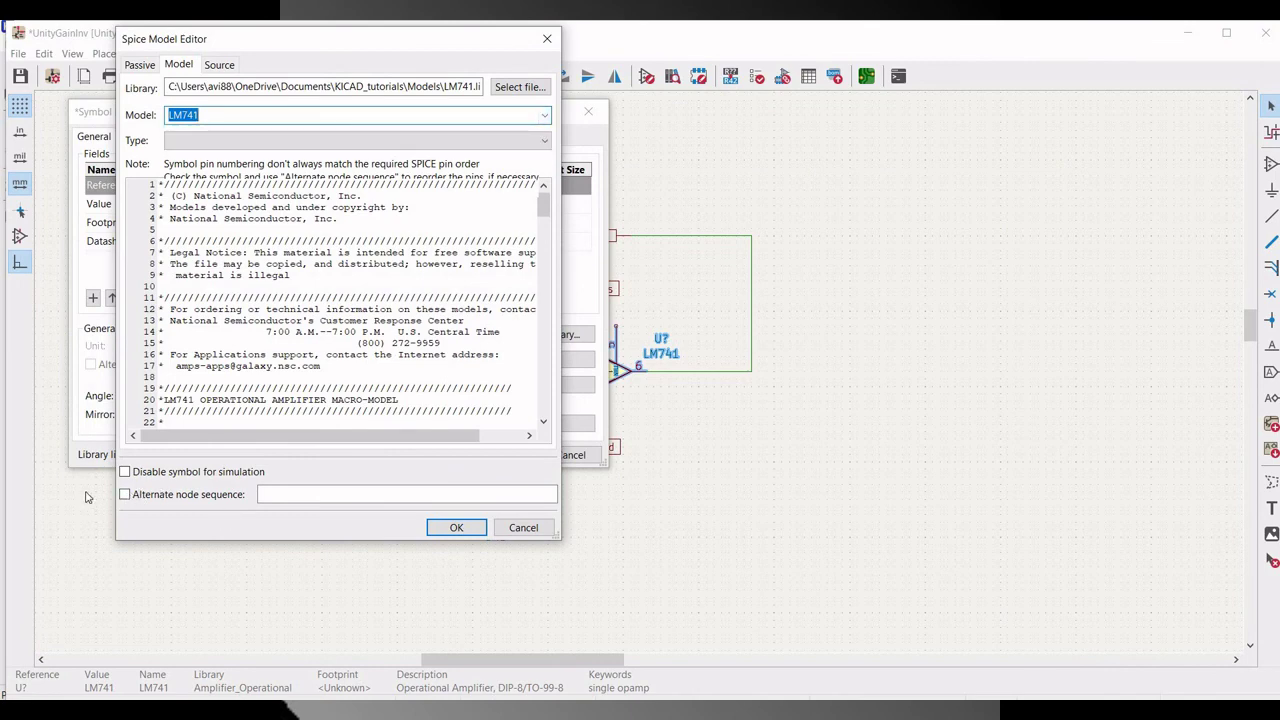
click(125, 495)
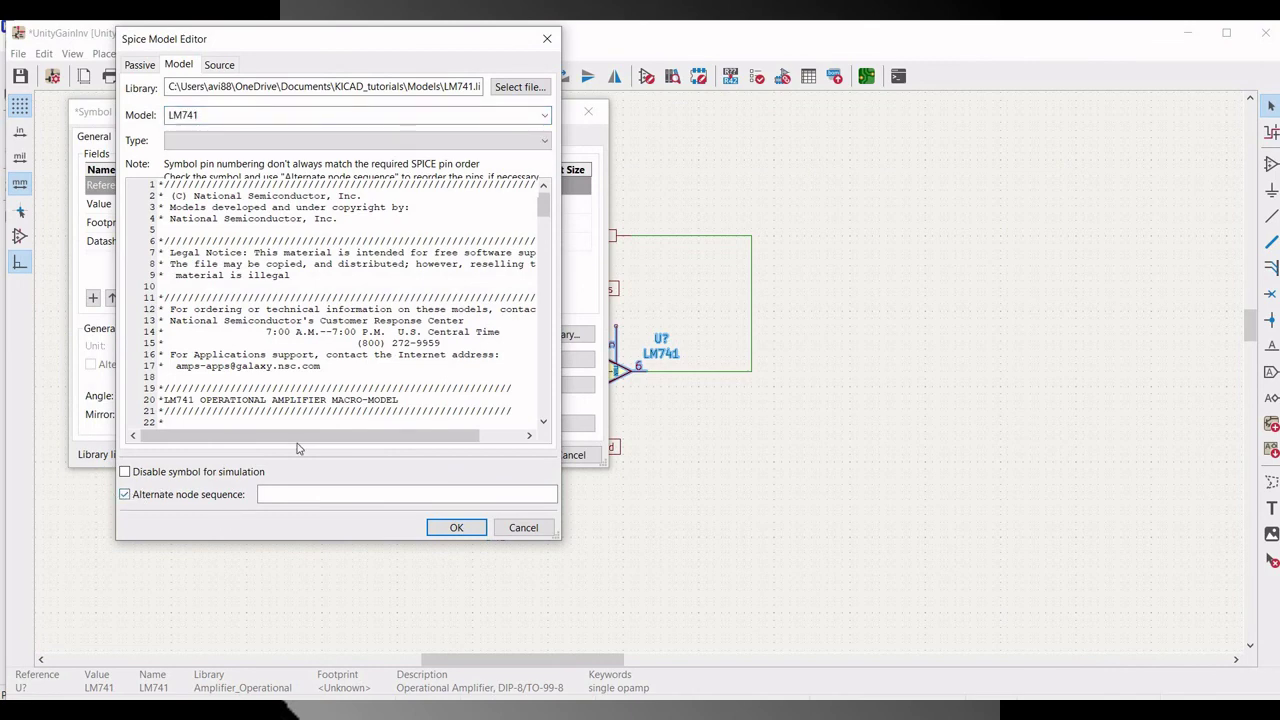
click(302, 495)
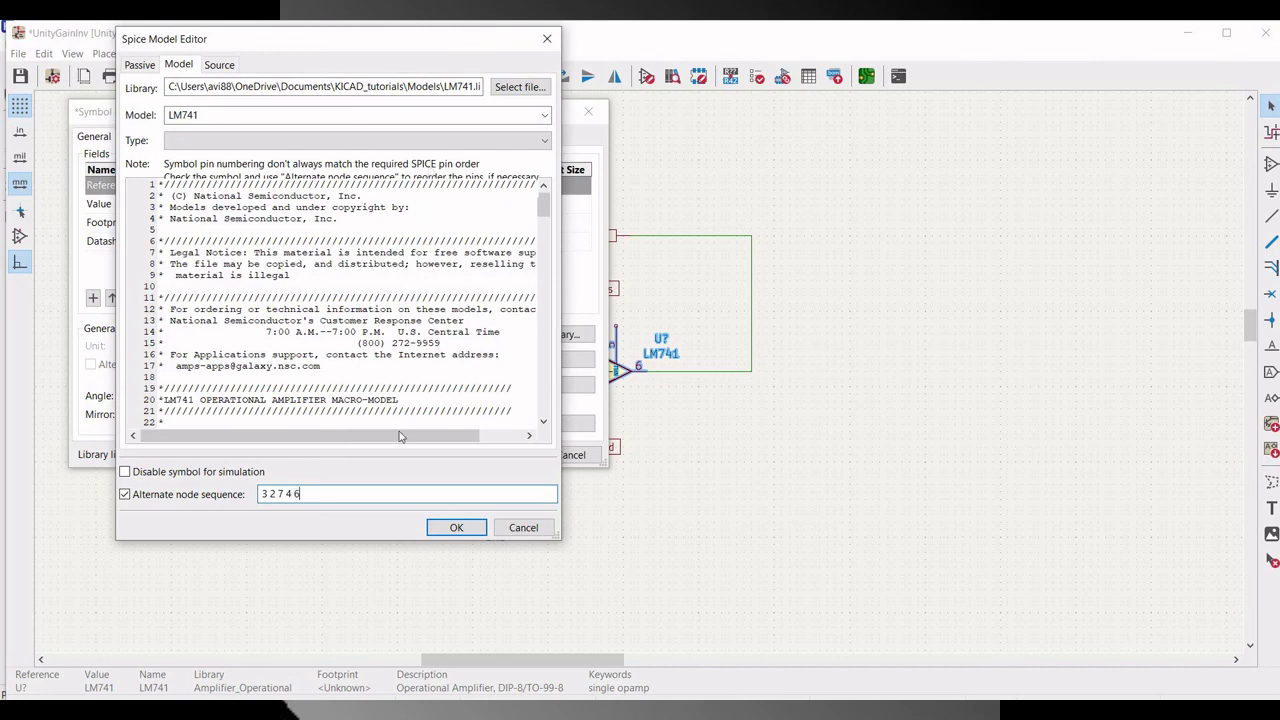
click(370, 145)
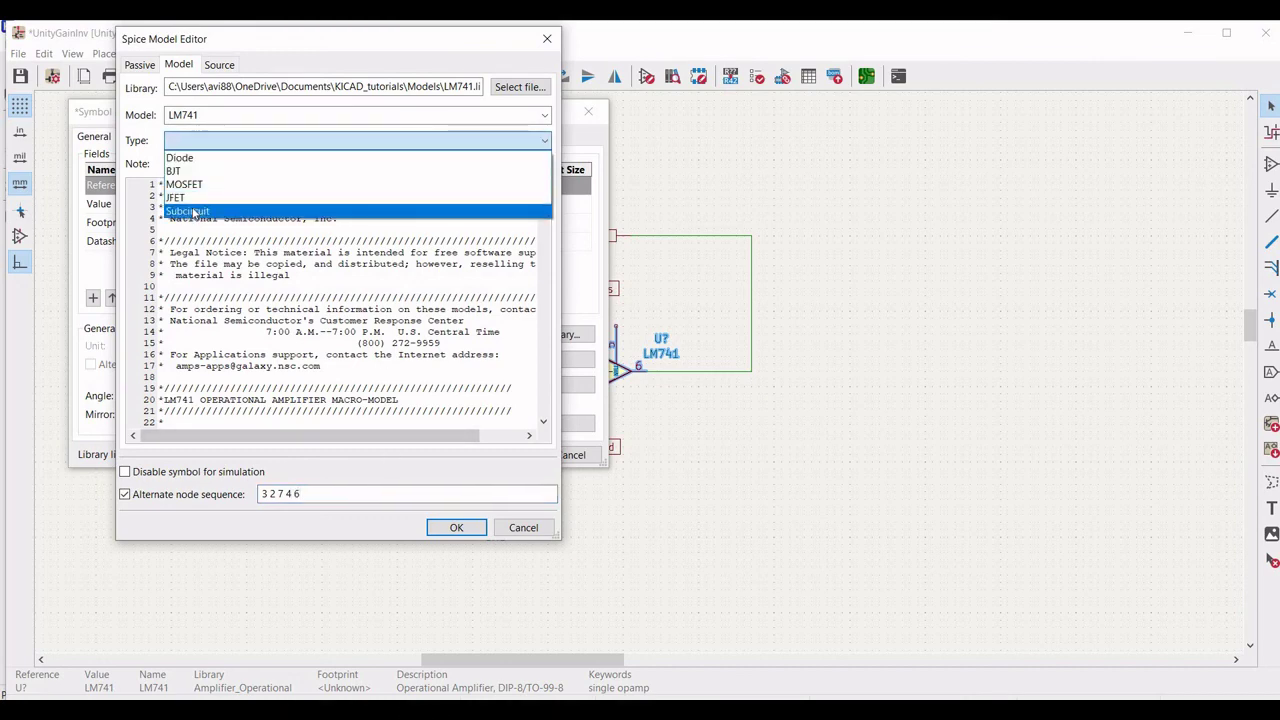
click(188, 211)
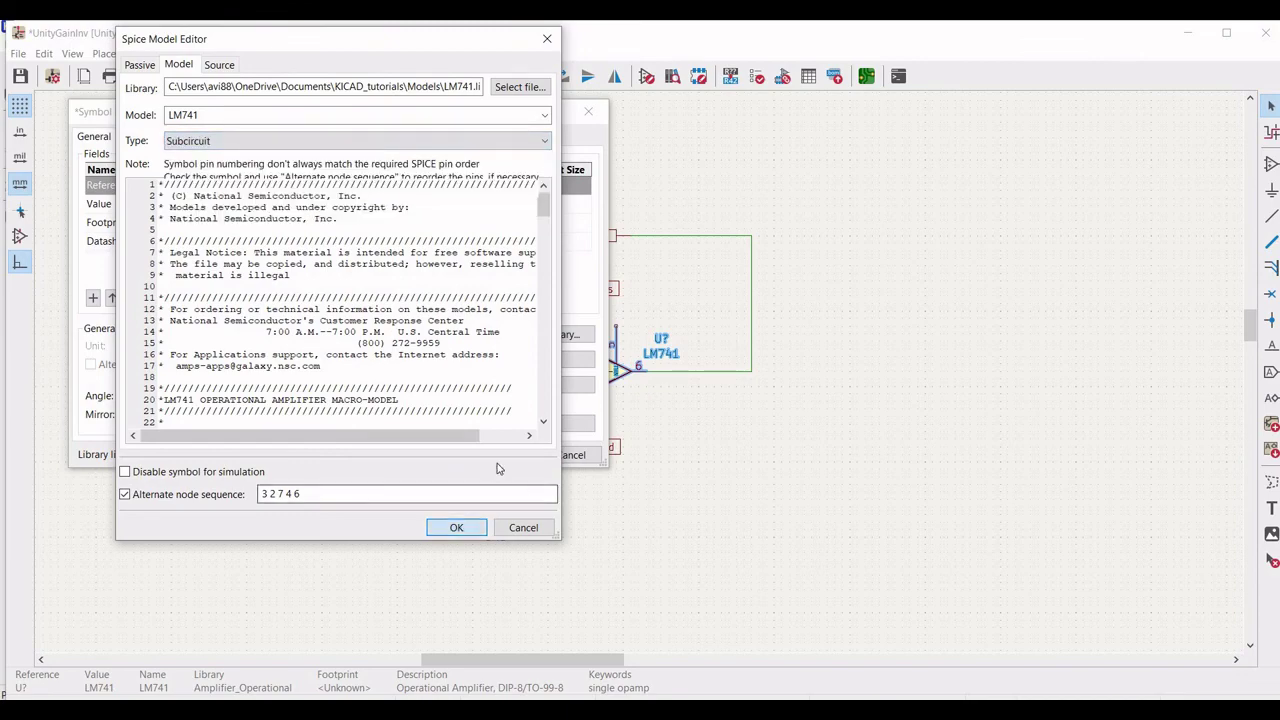
click(456, 527)
click(503, 456)
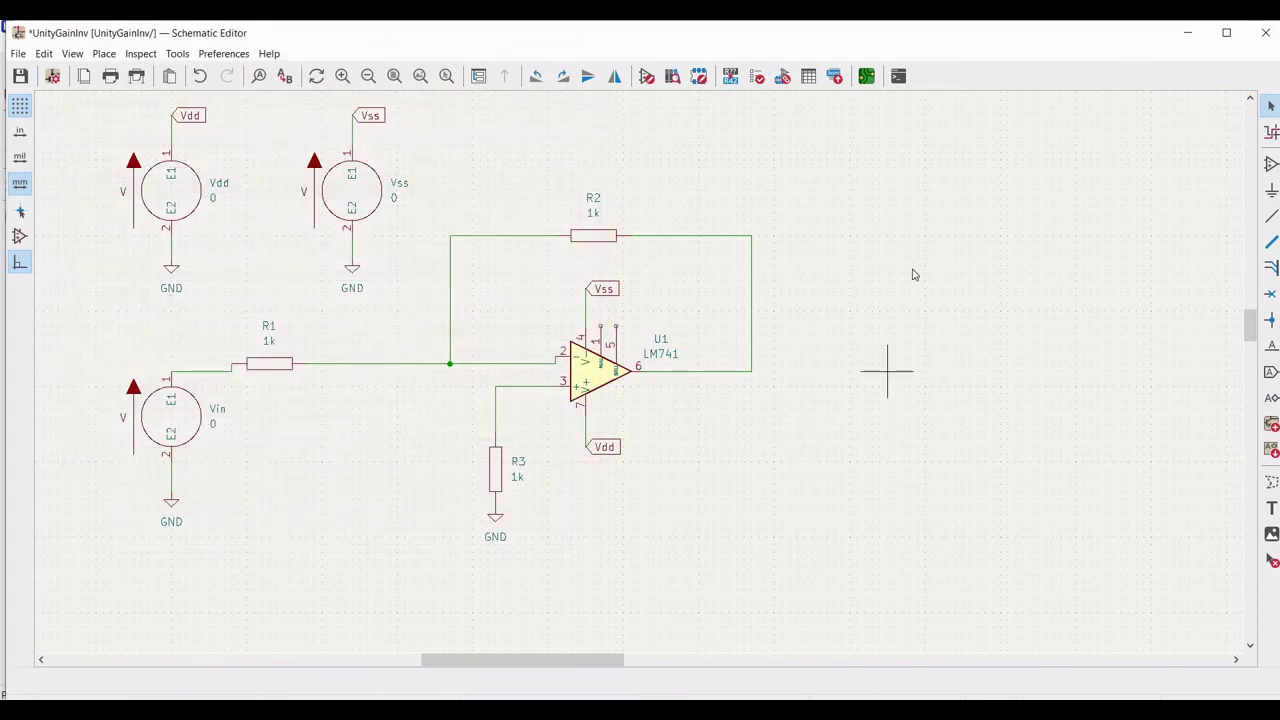
click(73, 55)
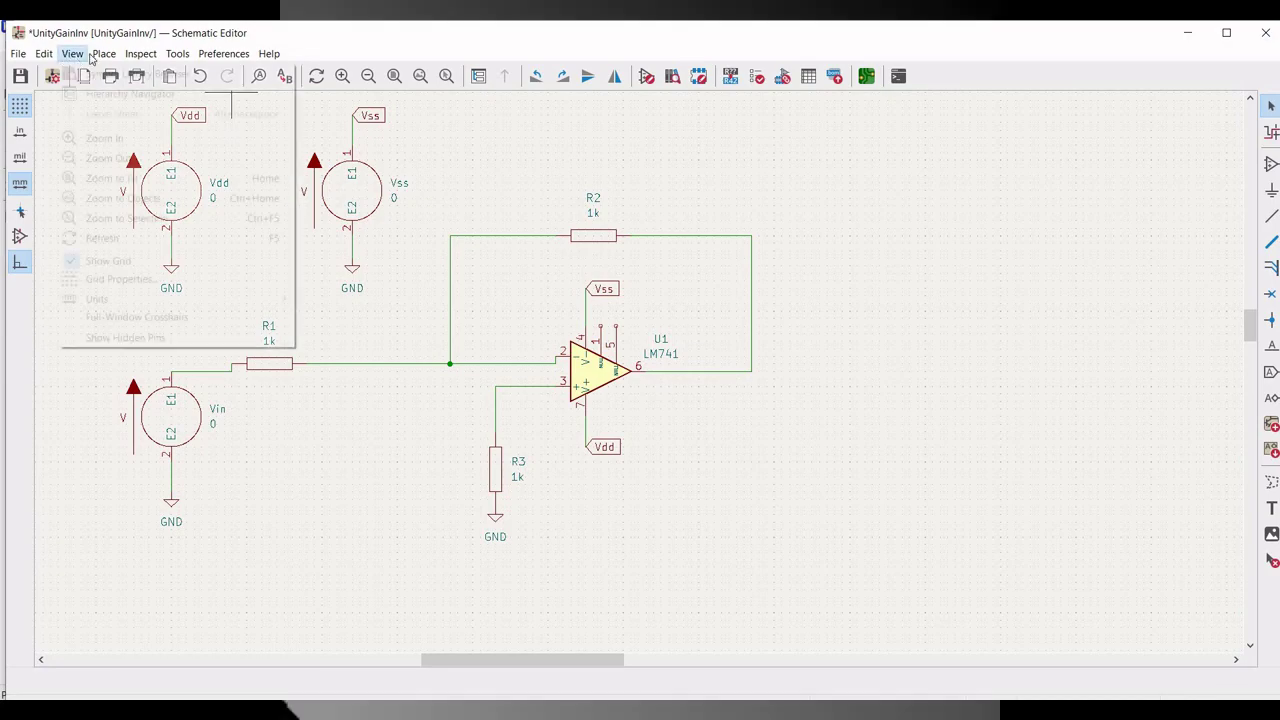
mouse_move(92, 57)
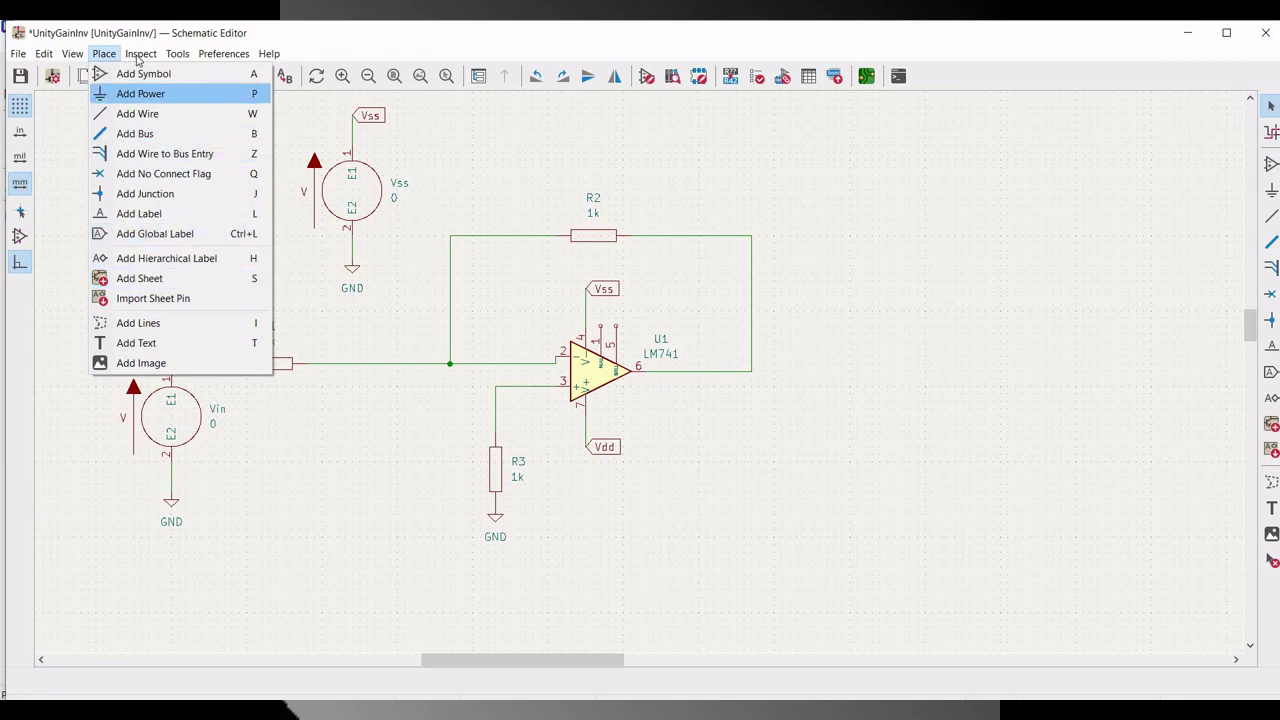
Step: Add the simulation directive text ".tran 4m 8m" to the schematic, placed in the empty area between Vin and R3
mouse_move(137, 59)
mouse_move(105, 57)
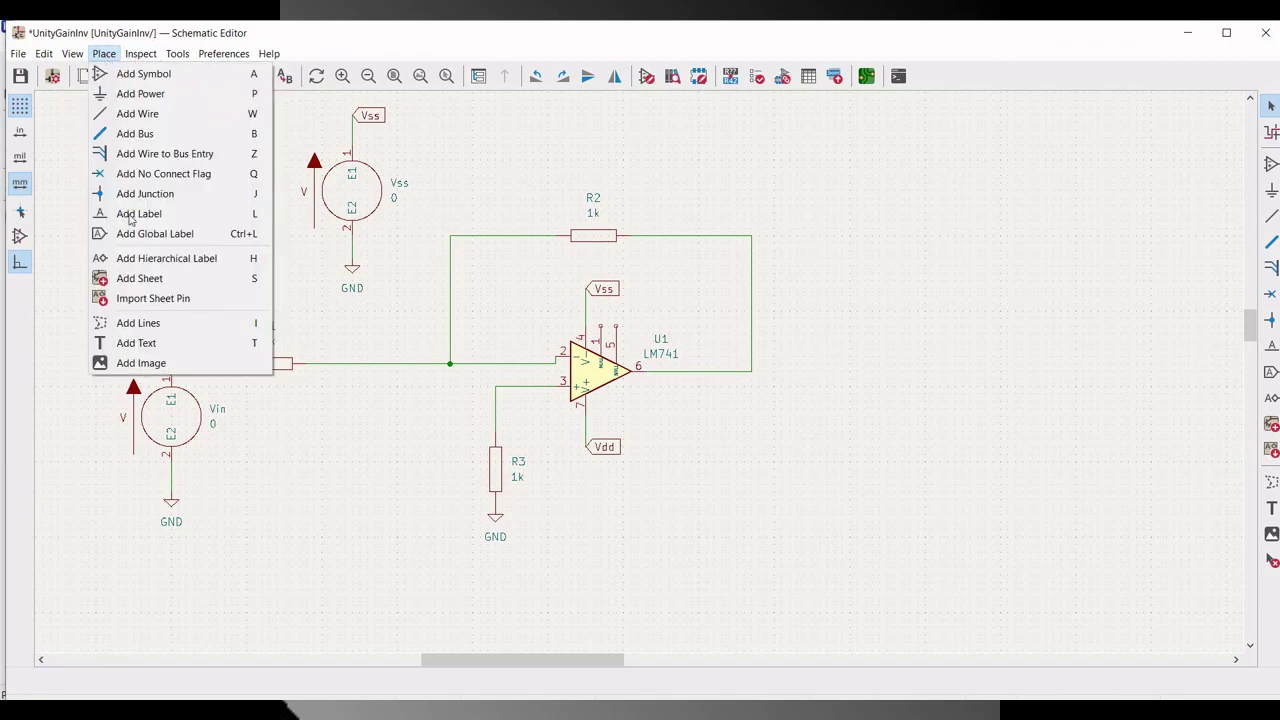
click(152, 341)
click(152, 340)
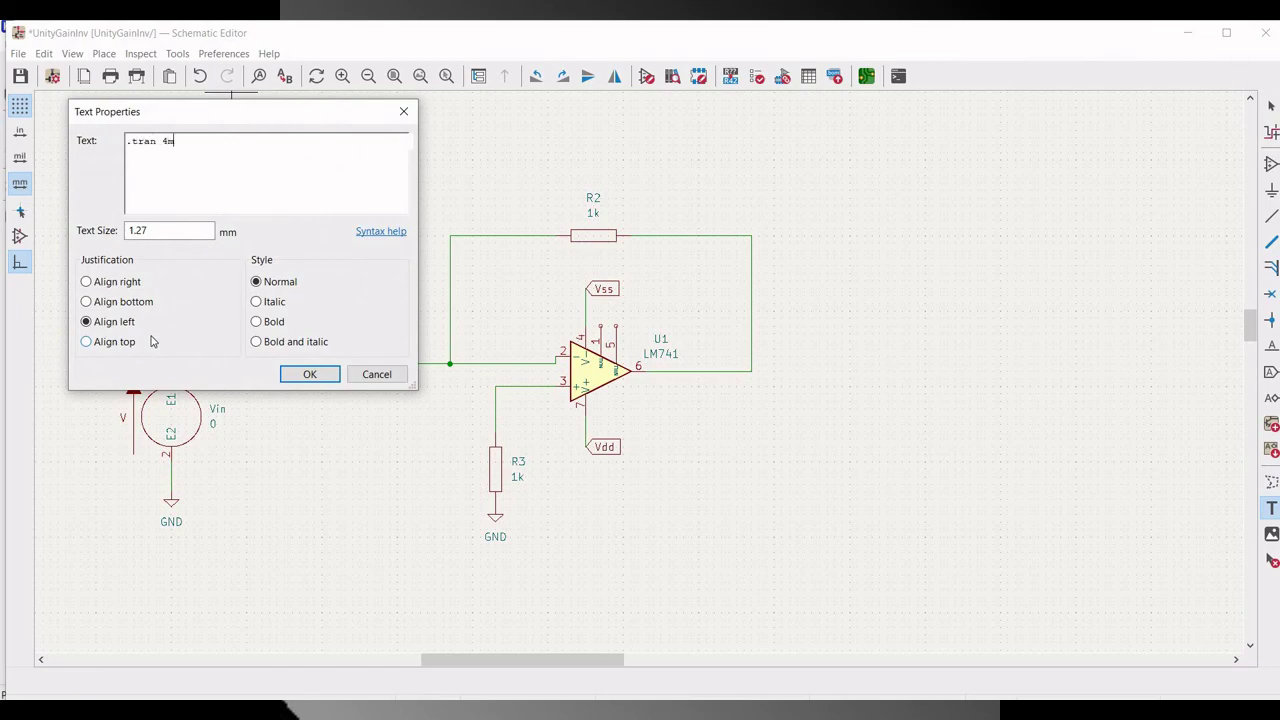
text(.tran 4m 8m)
click(310, 376)
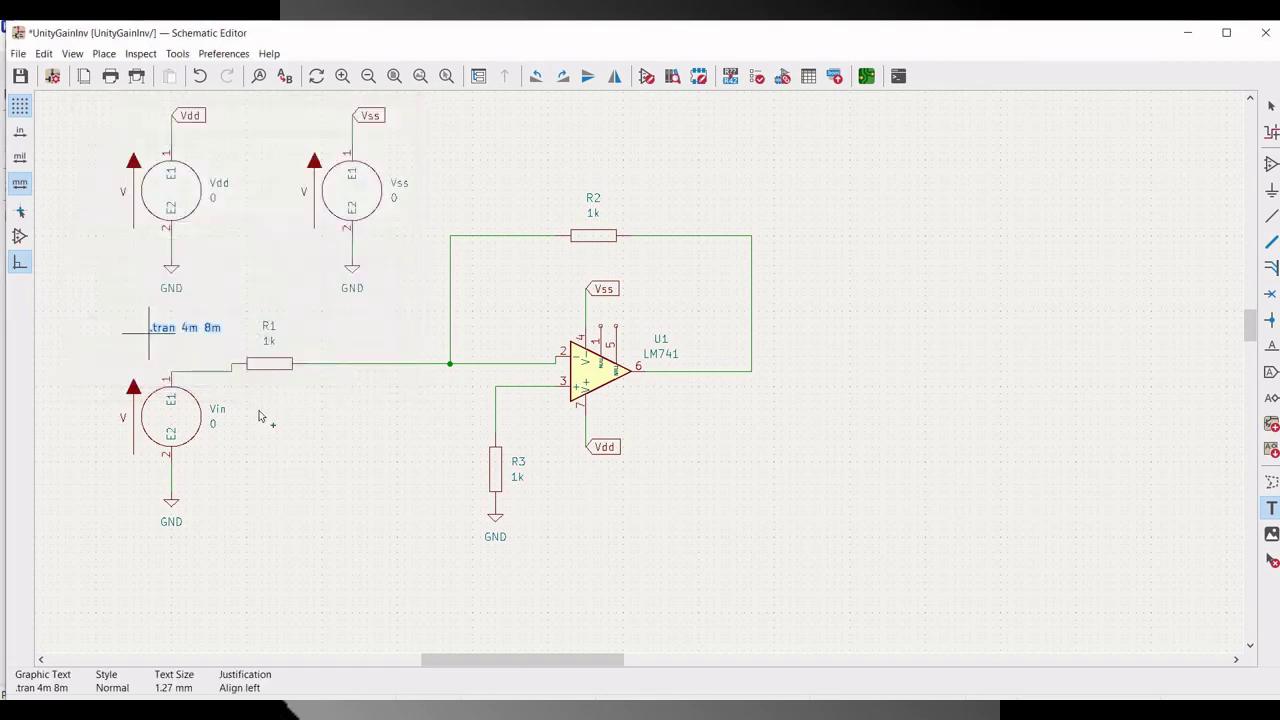
click(290, 488)
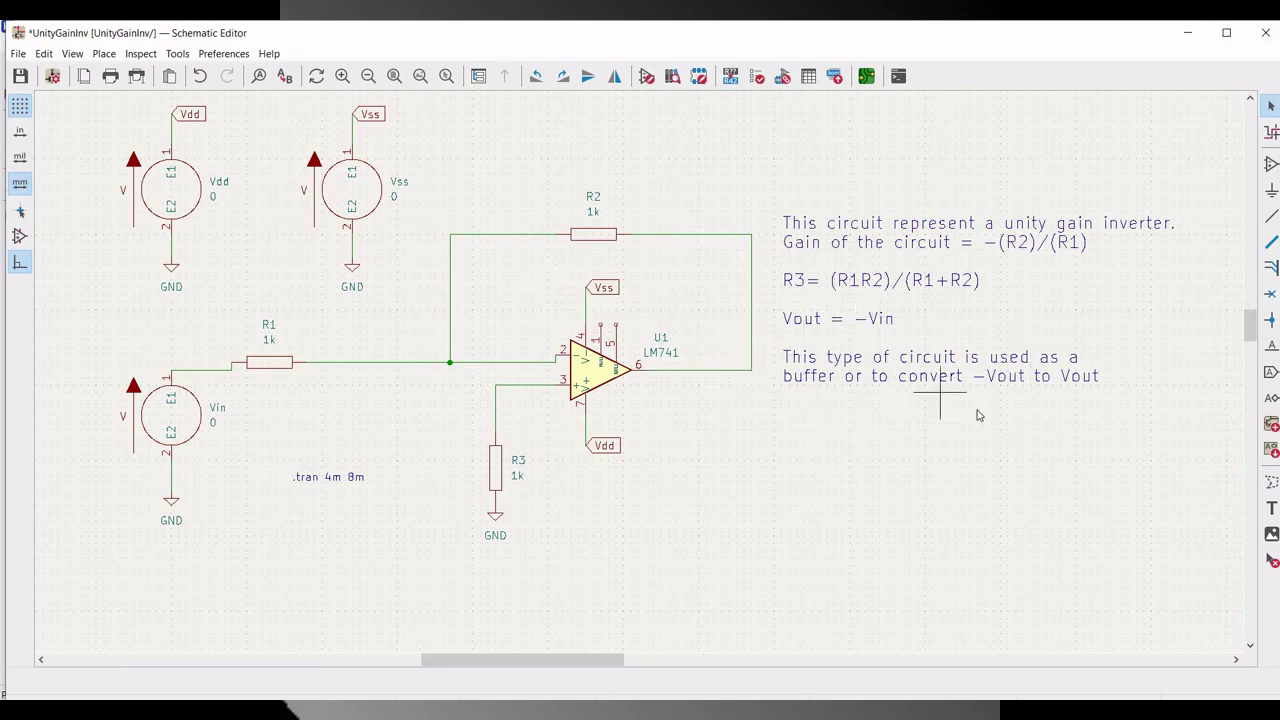
Step: Open the Spice simulator for the schematic and run the transient simulation
click(140, 53)
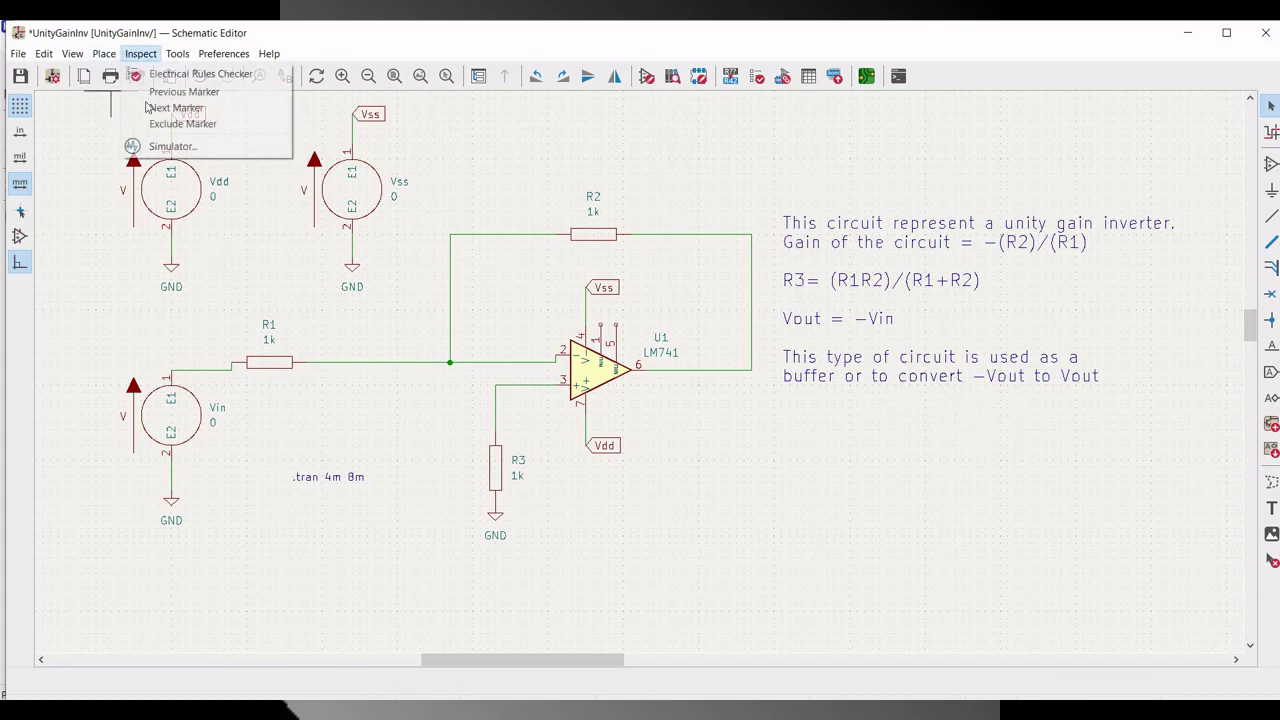
click(170, 147)
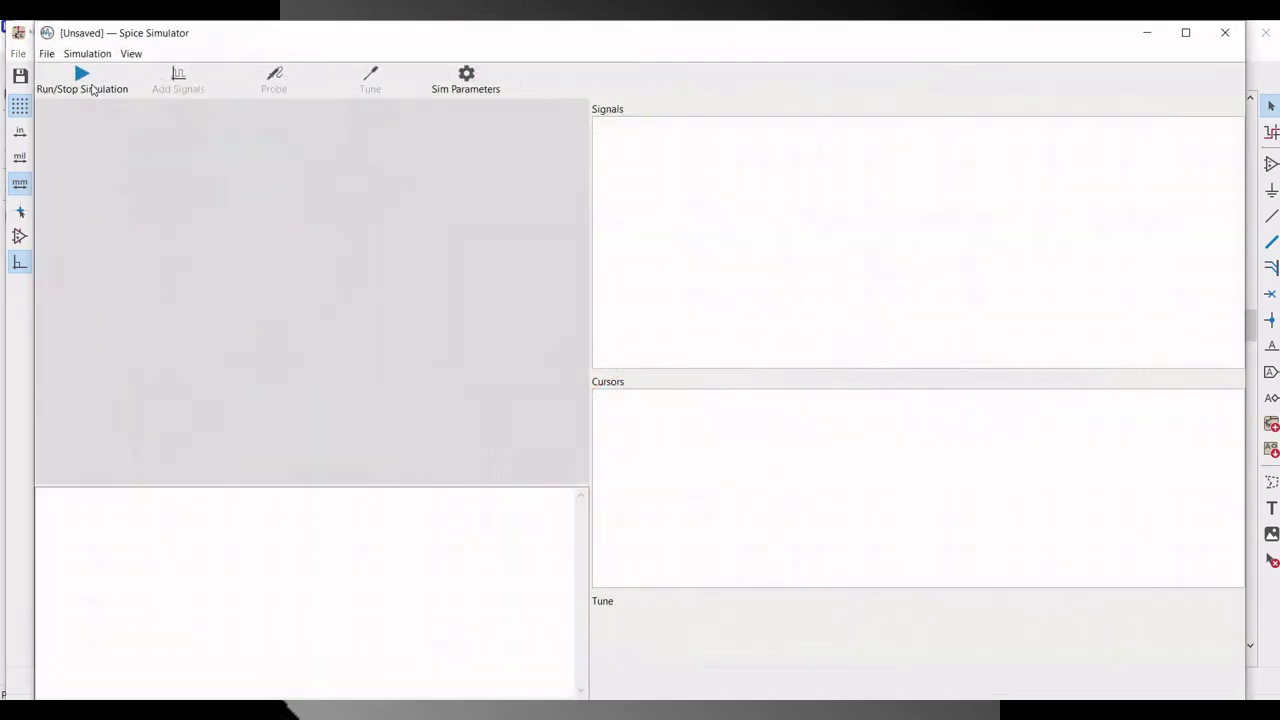
click(82, 78)
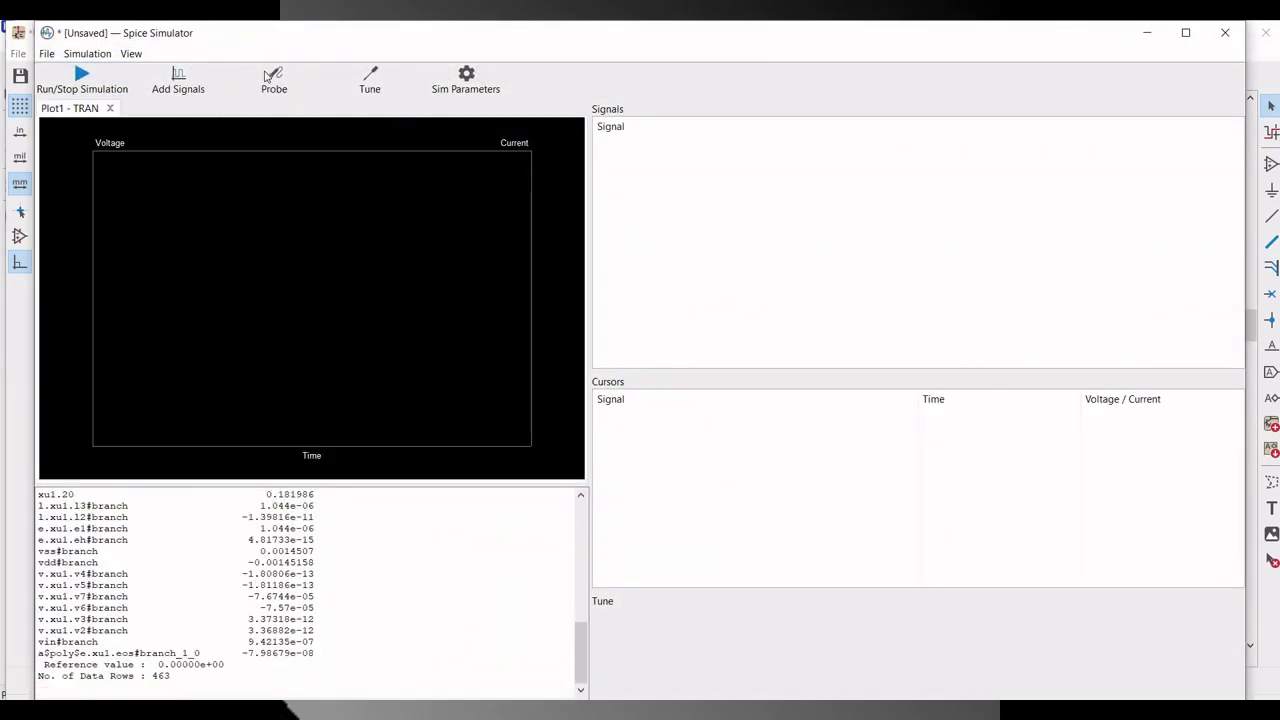
Step: Probe the input wire between Vin and R1 and return to the simulator plot
click(275, 78)
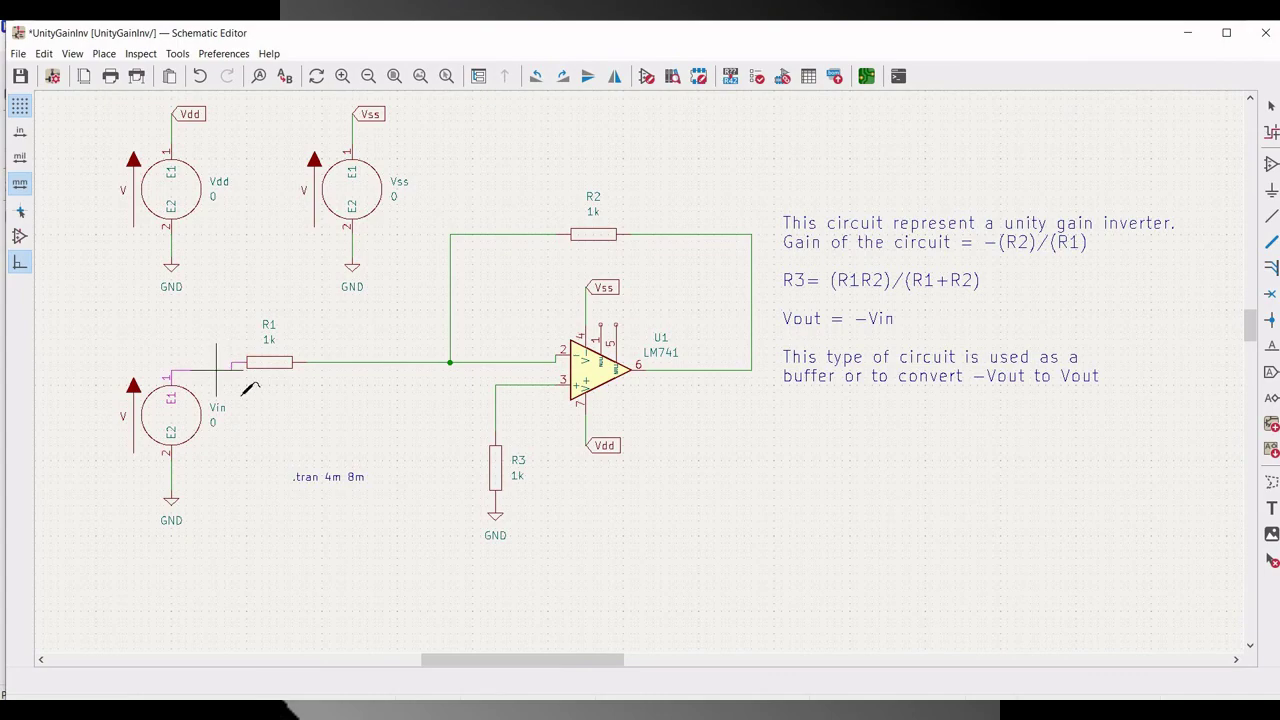
mouse_move(520, 705)
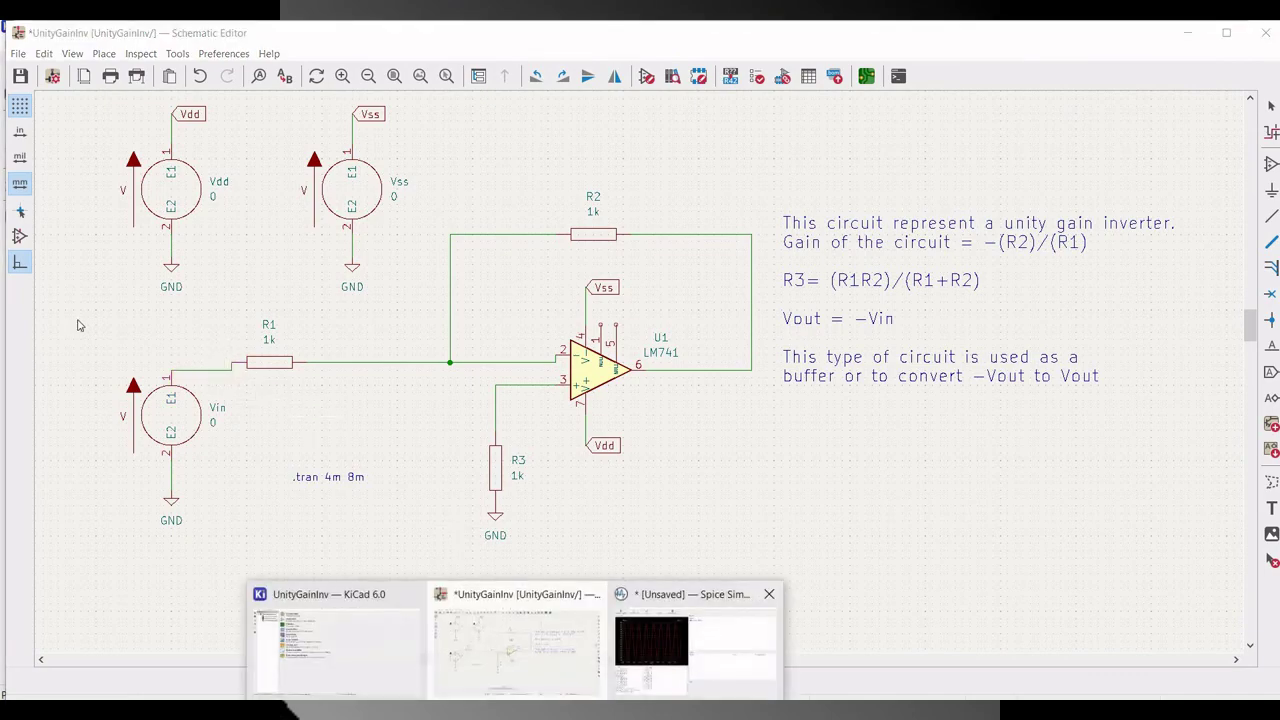
click(690, 648)
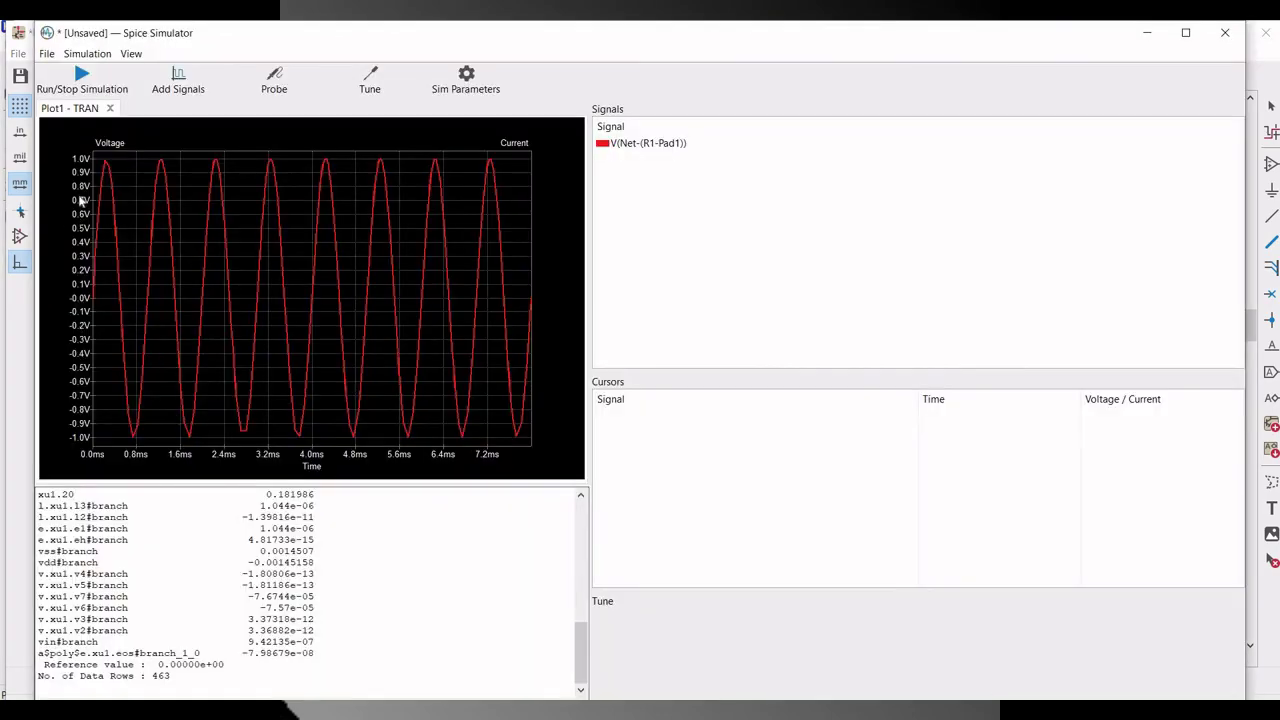
Step: Probe the op-amp's output net at R2 to add it to the plot, and return to the simulator
click(277, 80)
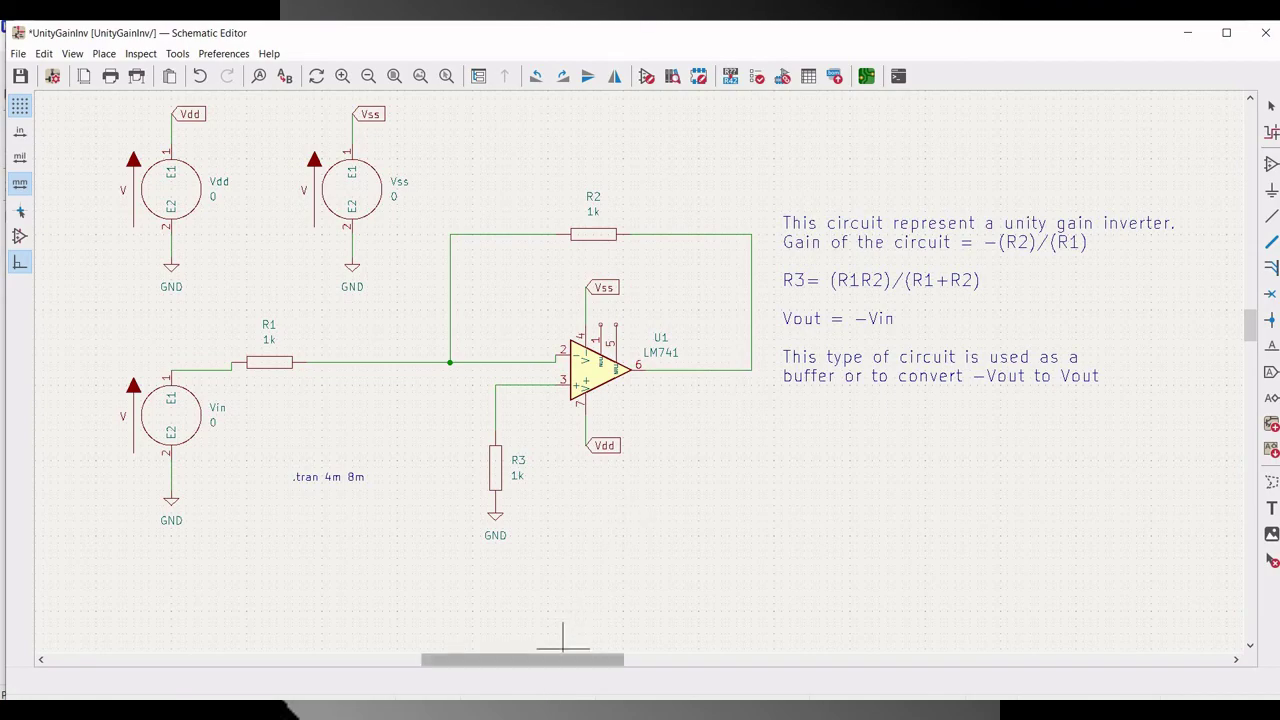
mouse_move(510, 705)
click(690, 648)
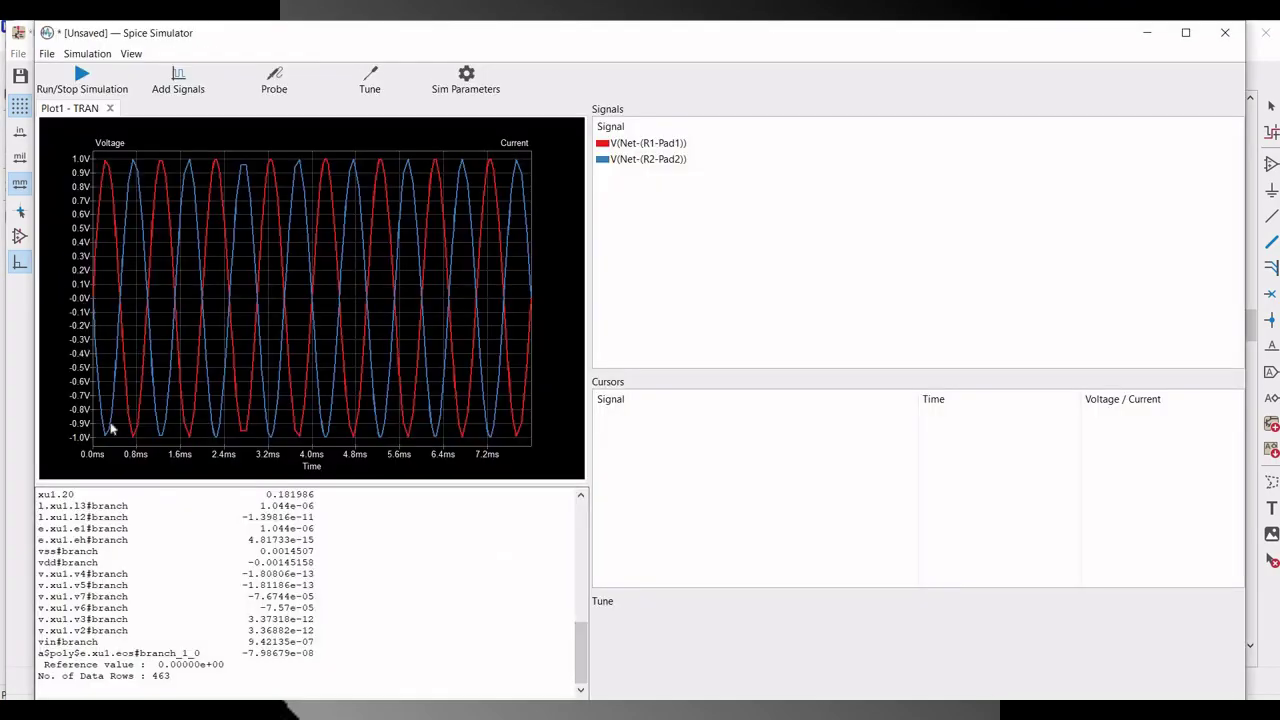